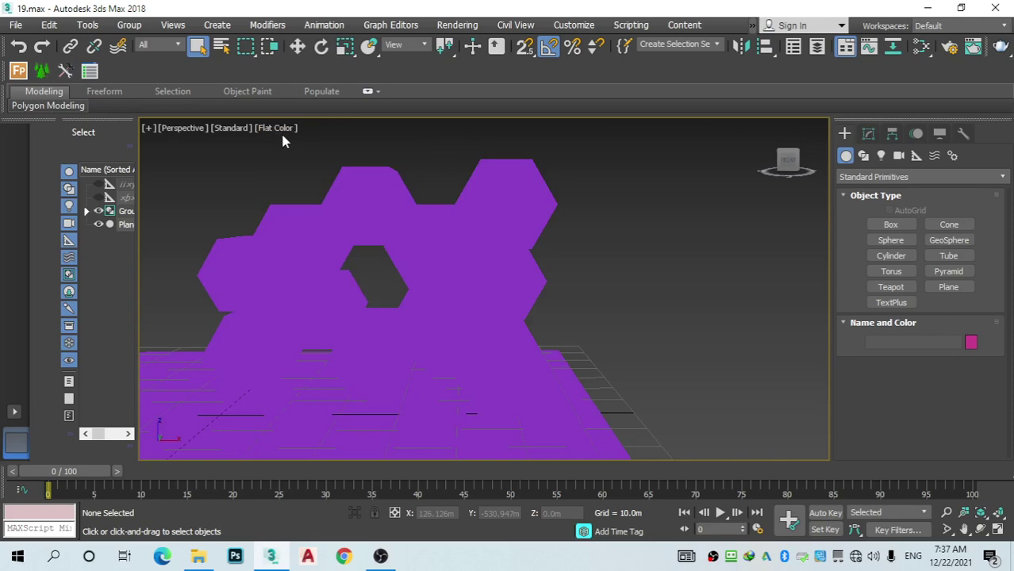
Step: Set the perspective viewport shading to Hidden Line and orbit to an angled front view of the hexagons
left_click(281, 129)
left_click(356, 209)
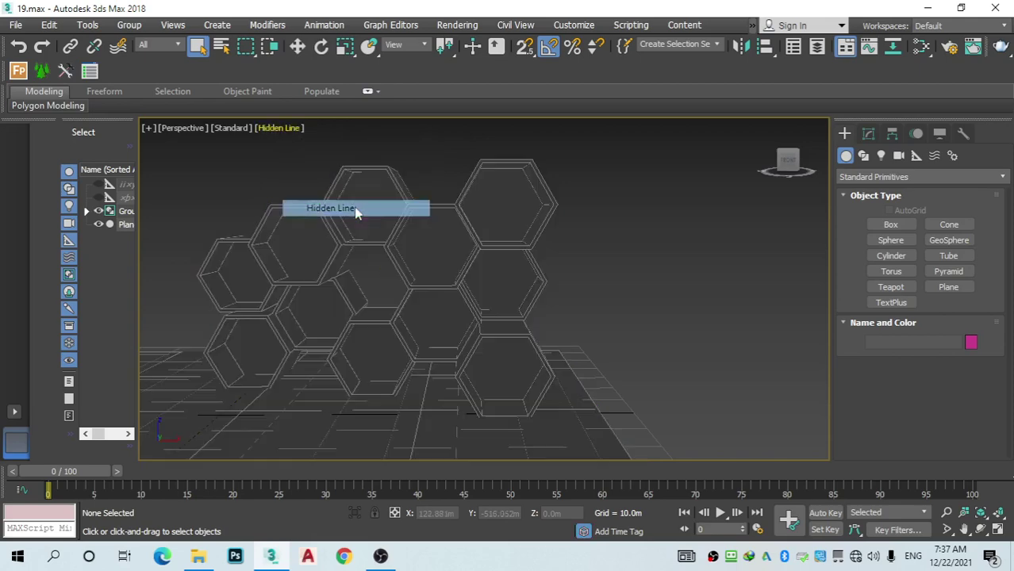
mouse_move(788, 163)
left_mouse_down()
mouse_move(809, 190)
mouse_move(785, 131)
mouse_move(785, 168)
left_mouse_up()
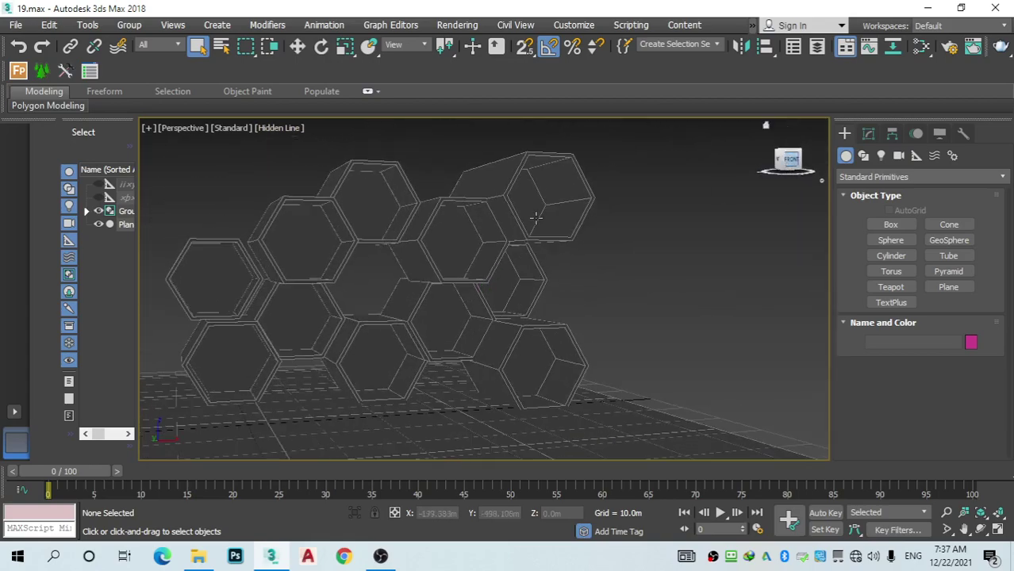
Step: Open the hexagon group so its individual cells can be edited
left_click(443, 270)
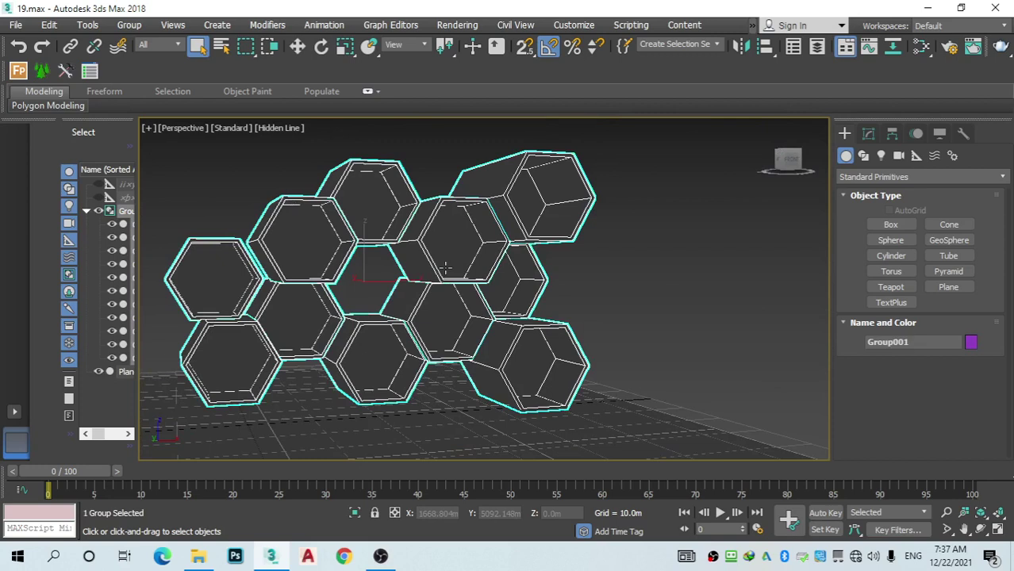
left_click(129, 24)
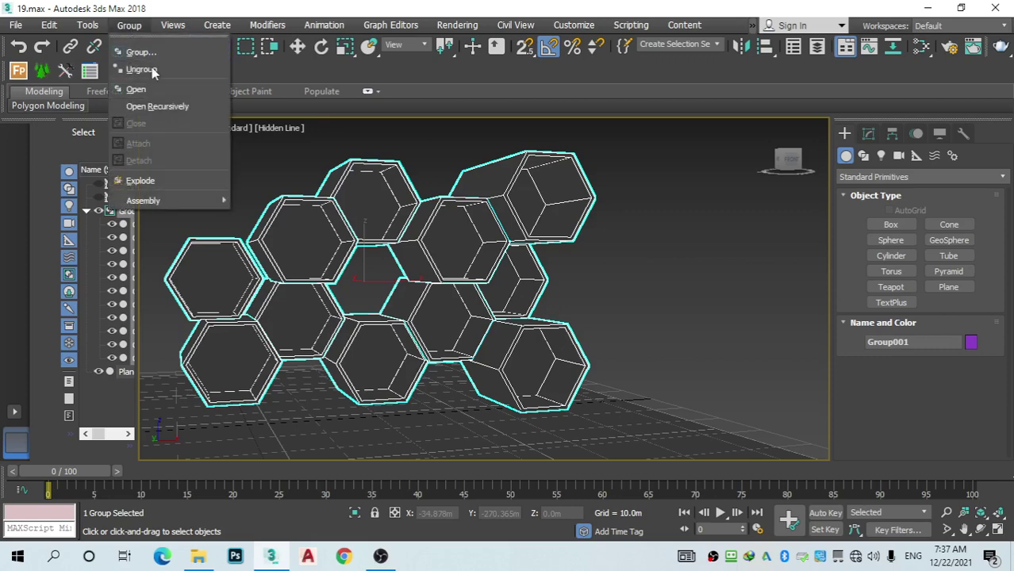
left_click(164, 90)
Step: Select all eleven hexagonal cells inside the opened group
left_click(339, 230)
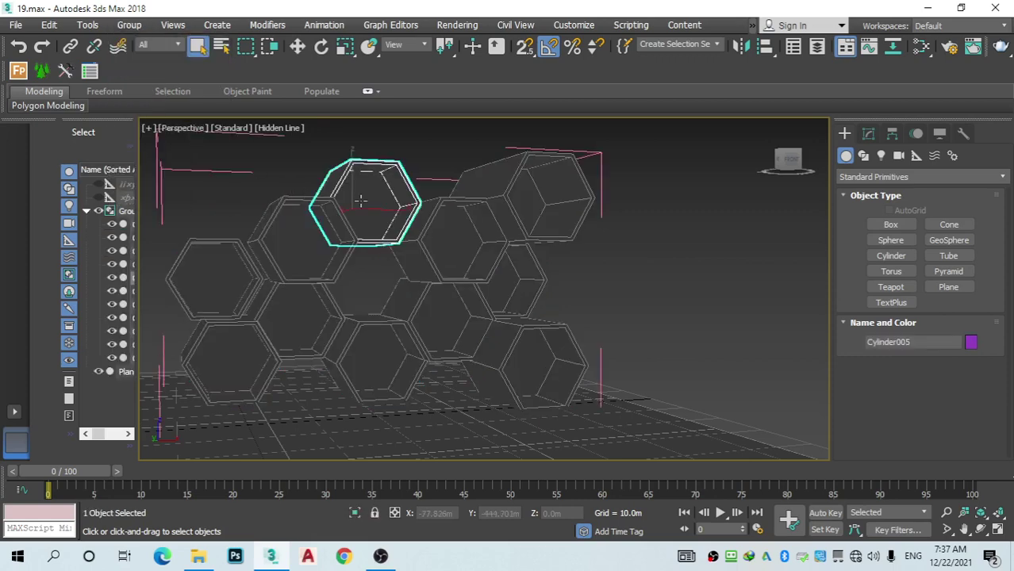
left_click(327, 243, "ctrl")
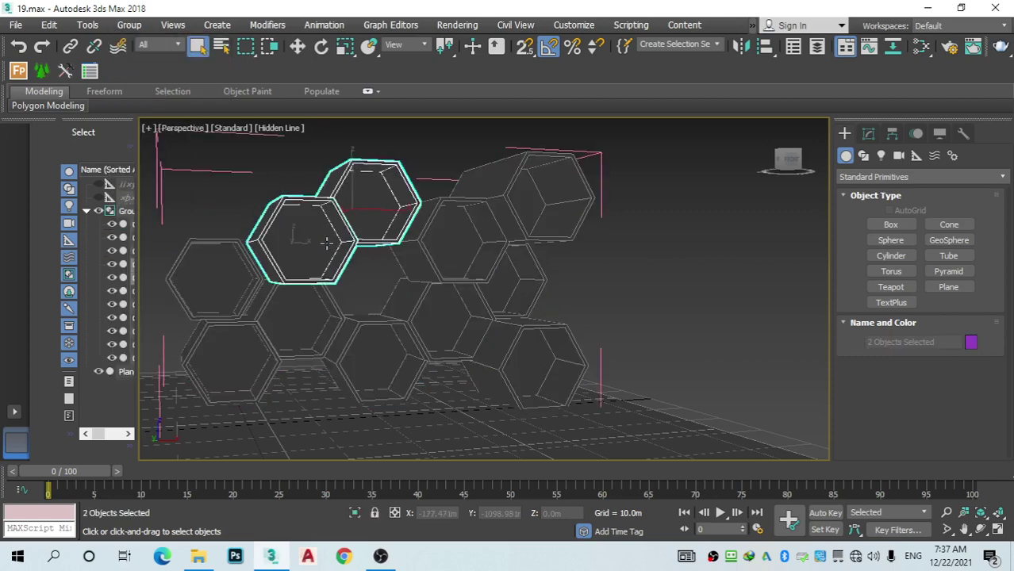
left_click(245, 260, "ctrl")
left_click(232, 351, "ctrl")
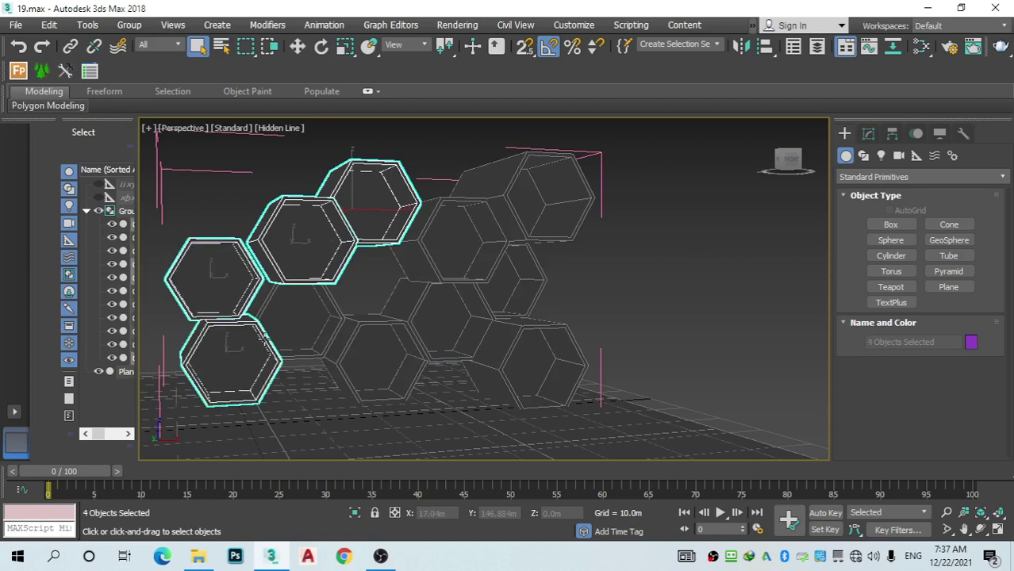
left_click(298, 319, "ctrl")
left_click(353, 319, "ctrl")
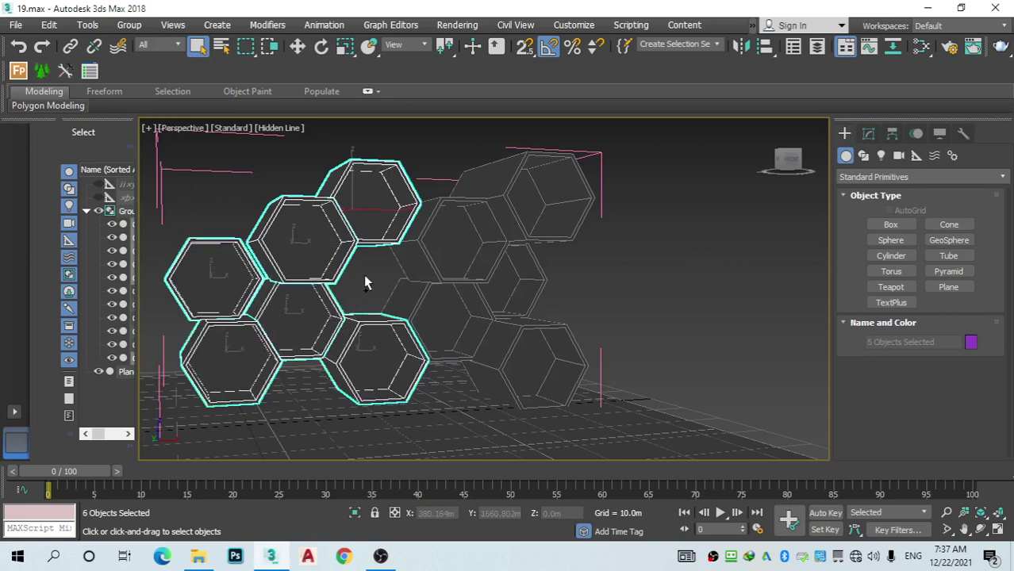
left_click(420, 287, "ctrl")
left_click(482, 224, "ctrl")
left_click(492, 209, "ctrl")
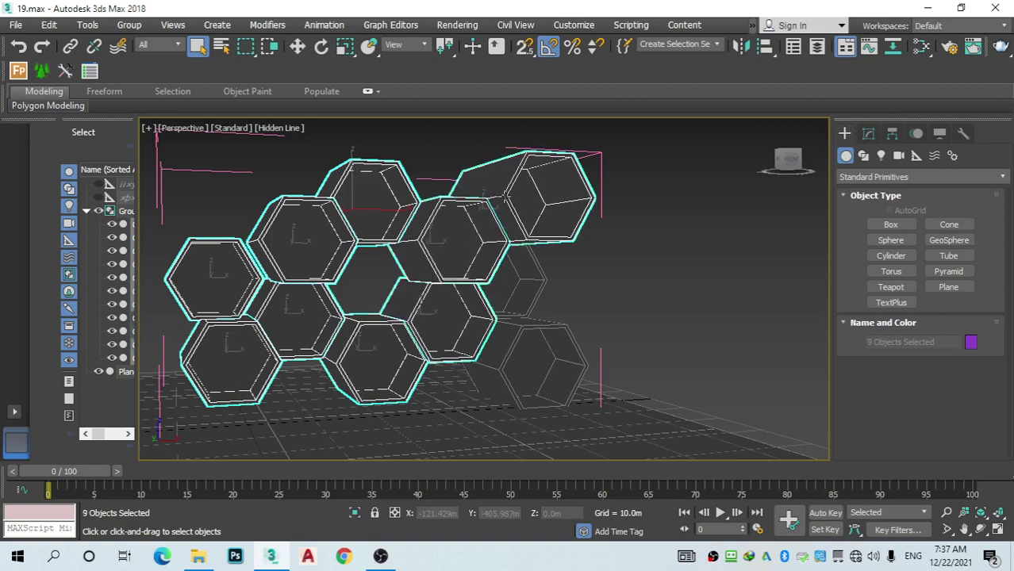
left_click(513, 272, "ctrl")
left_click(512, 342, "ctrl")
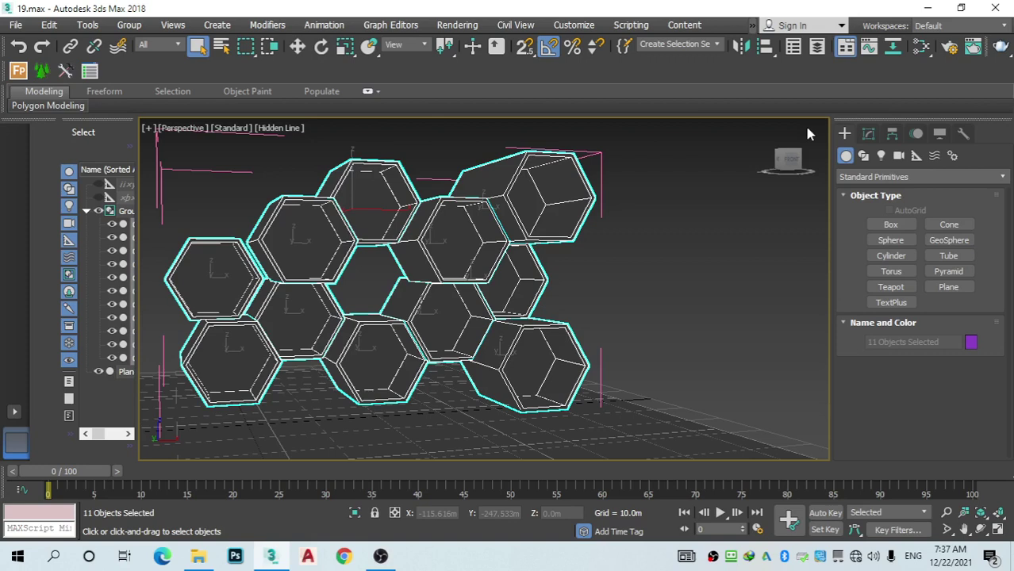
Step: Add an Edit Poly modifier to the eleven selected hexagons and enter Polygon sub-object level
left_click(868, 134)
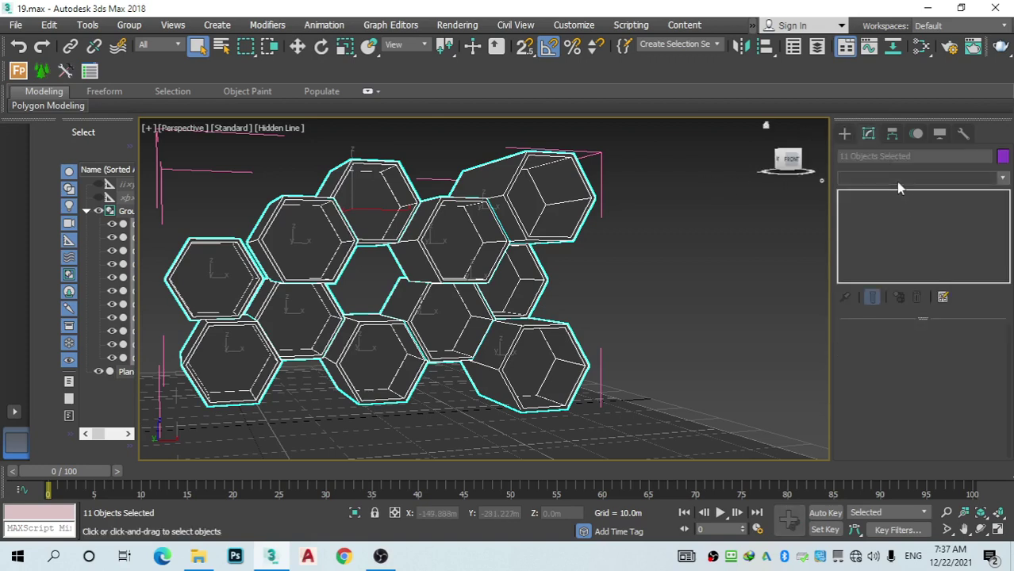
left_click(899, 185)
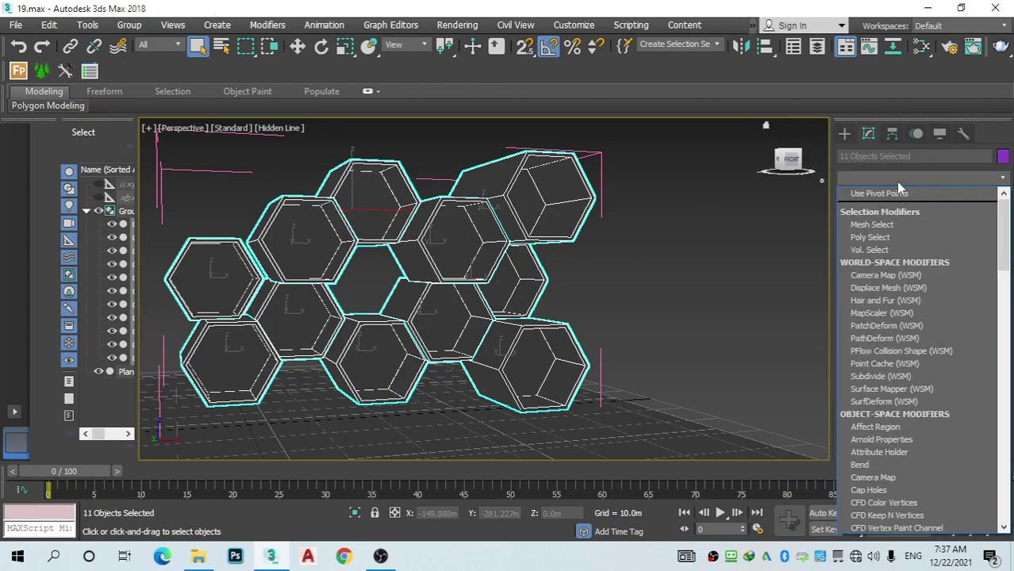
left_click(897, 230)
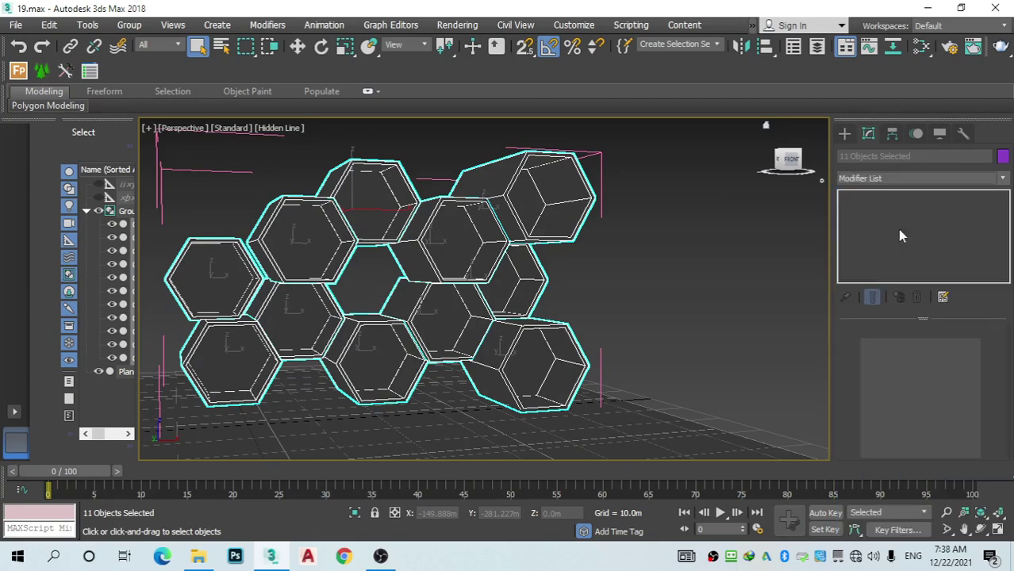
left_click(936, 448)
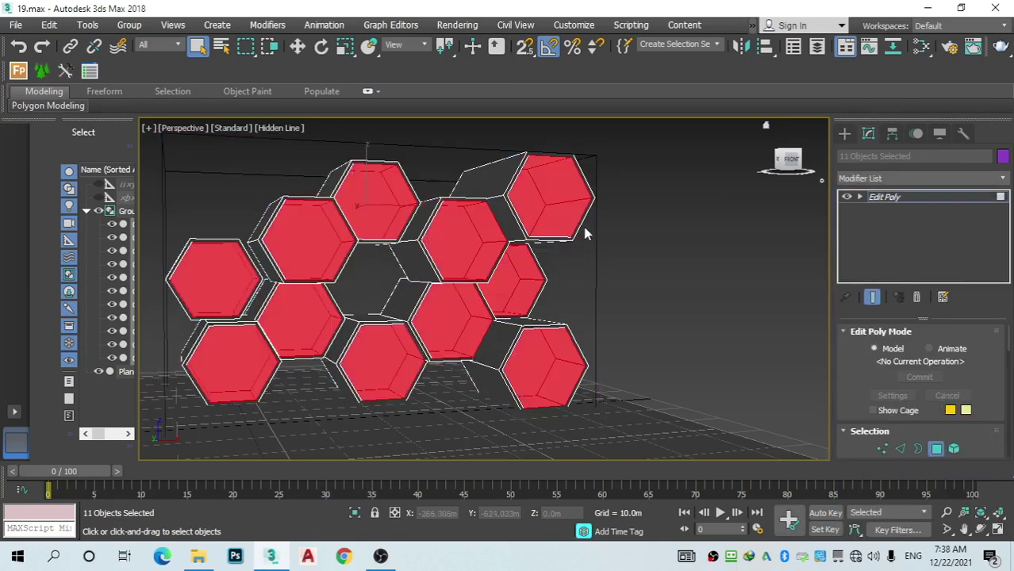
left_click(525, 199)
left_click(468, 242, "ctrl")
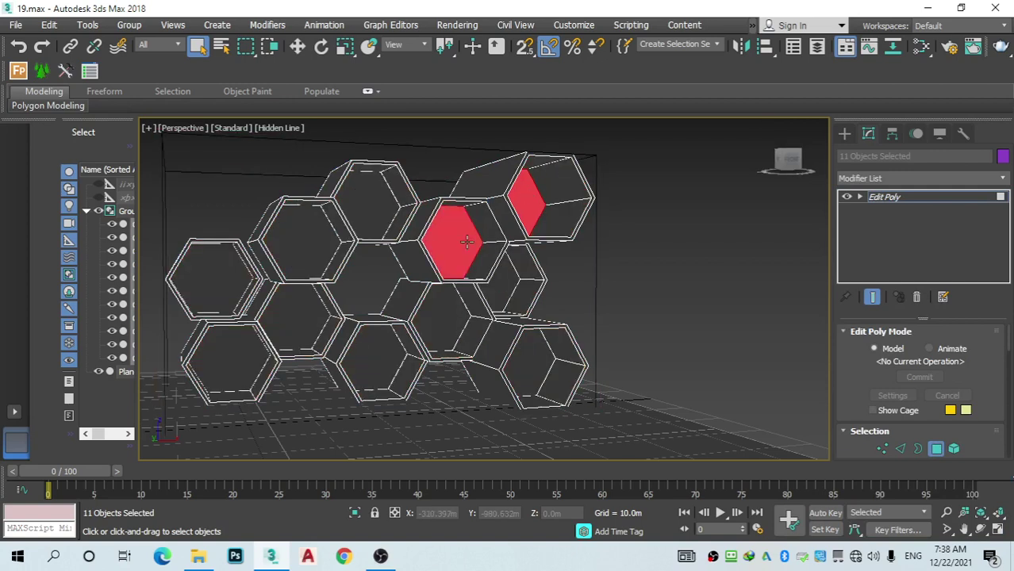
left_click(371, 202, "ctrl")
left_click(310, 236, "ctrl")
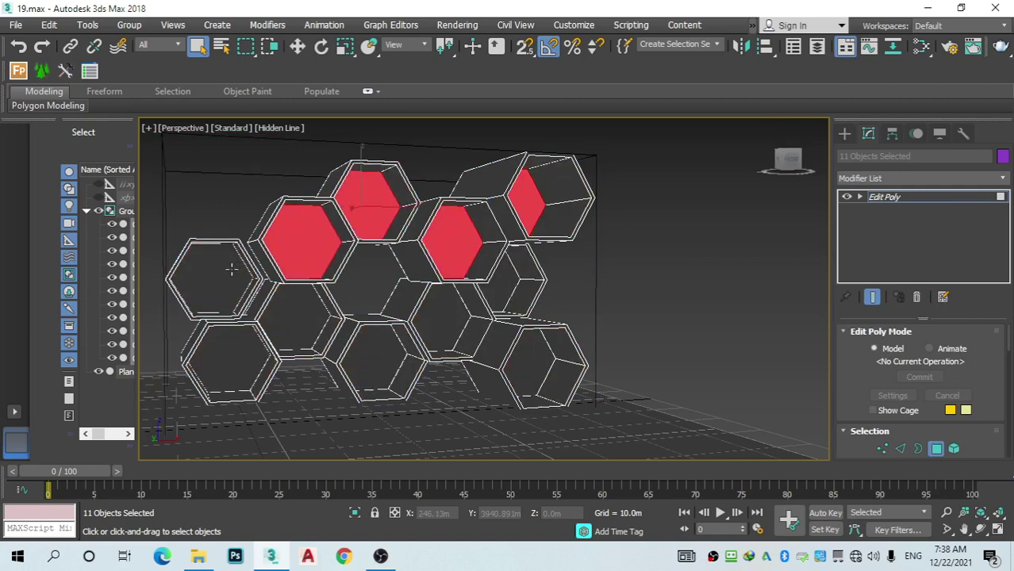
left_click(230, 267, "ctrl")
left_click(232, 367, "ctrl")
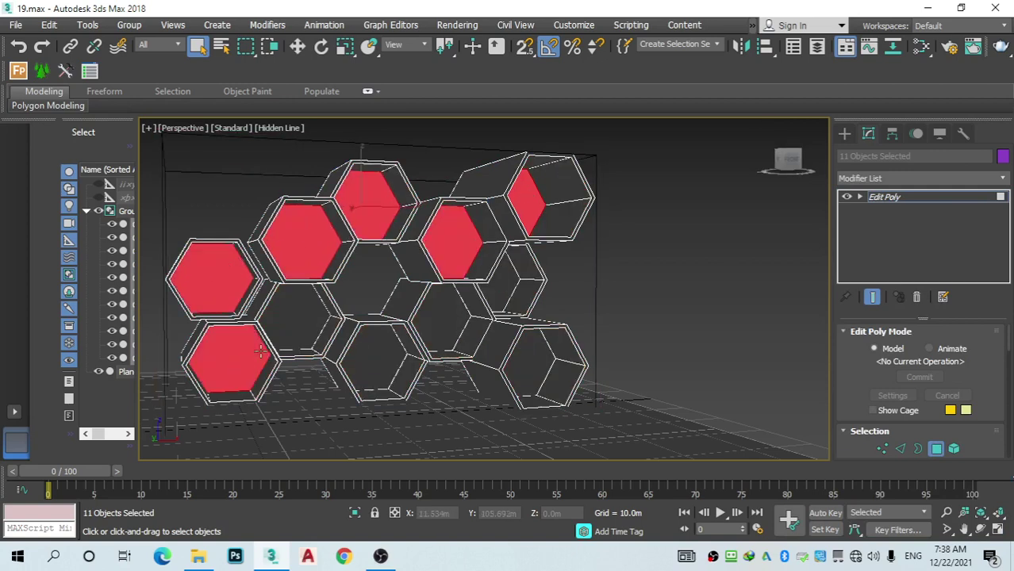
Step: Move the back polygon of the upper-left hexagon forward to a Y position of about 15.9 m
left_click(305, 251)
left_click(295, 46)
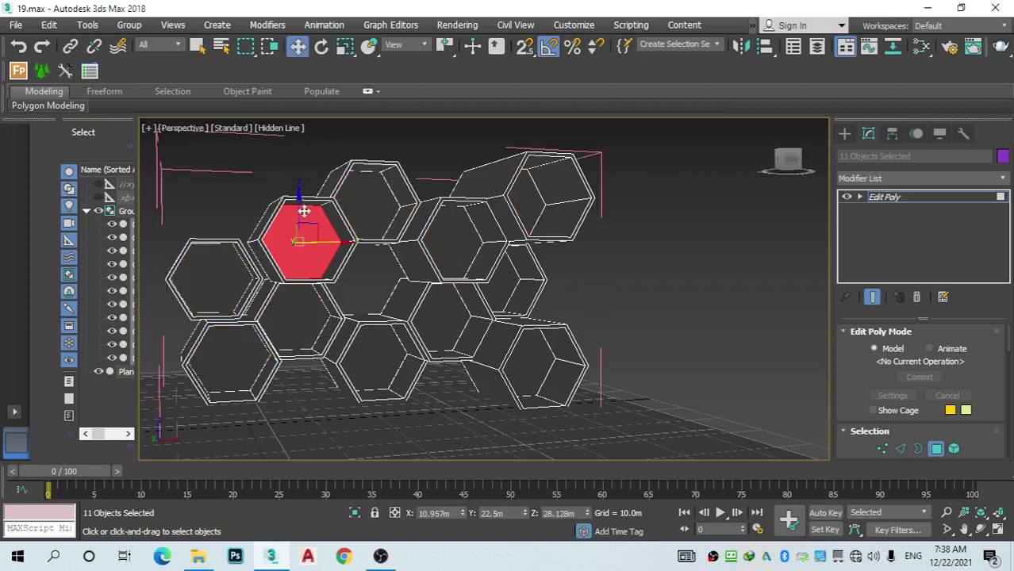
left_click_drag(292, 247, 297, 244)
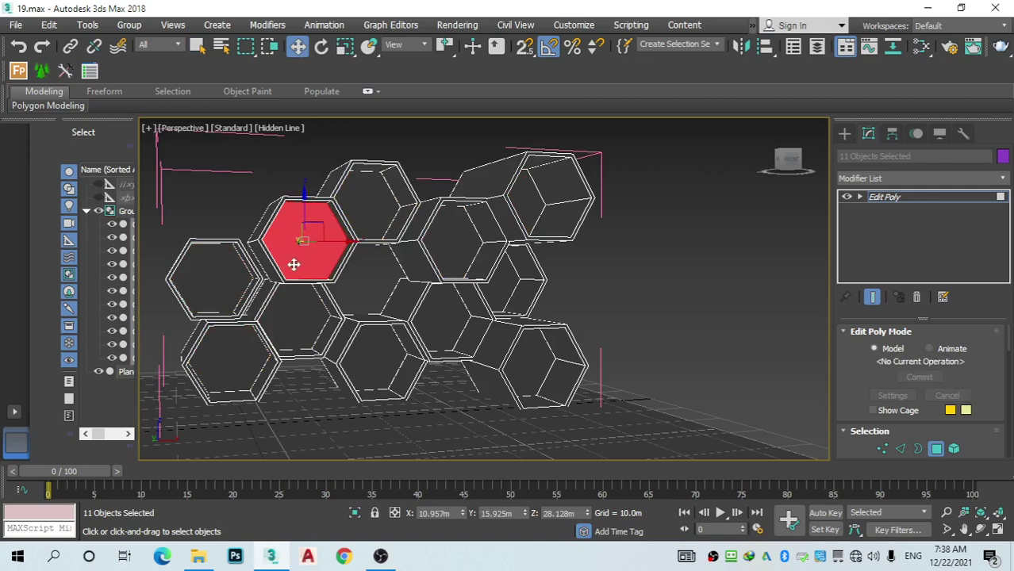
Step: Add the back polygons of the other ten hexagons to the polygon selection
left_click(361, 204, "ctrl")
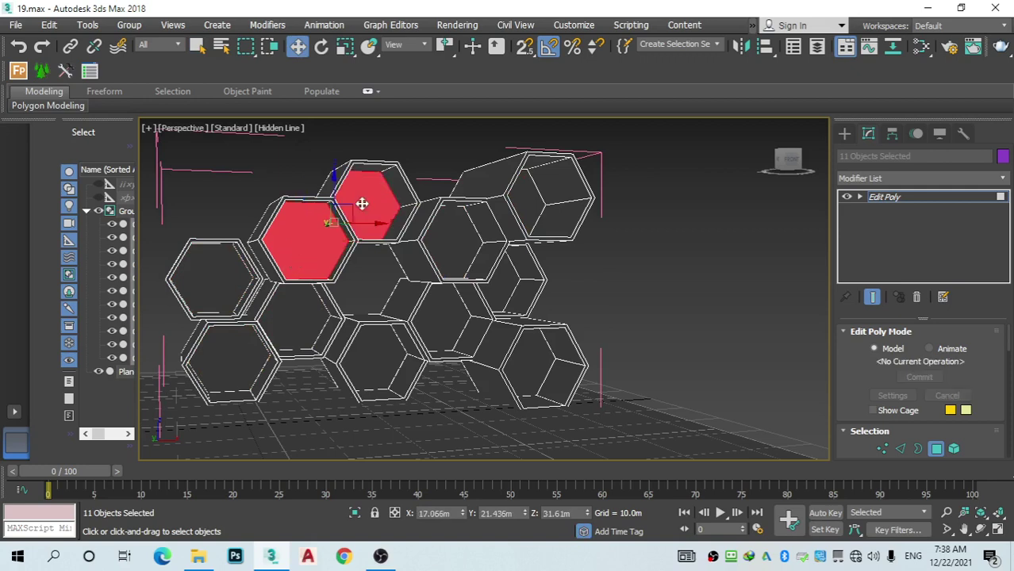
left_click(453, 240)
key("ctrl+z")
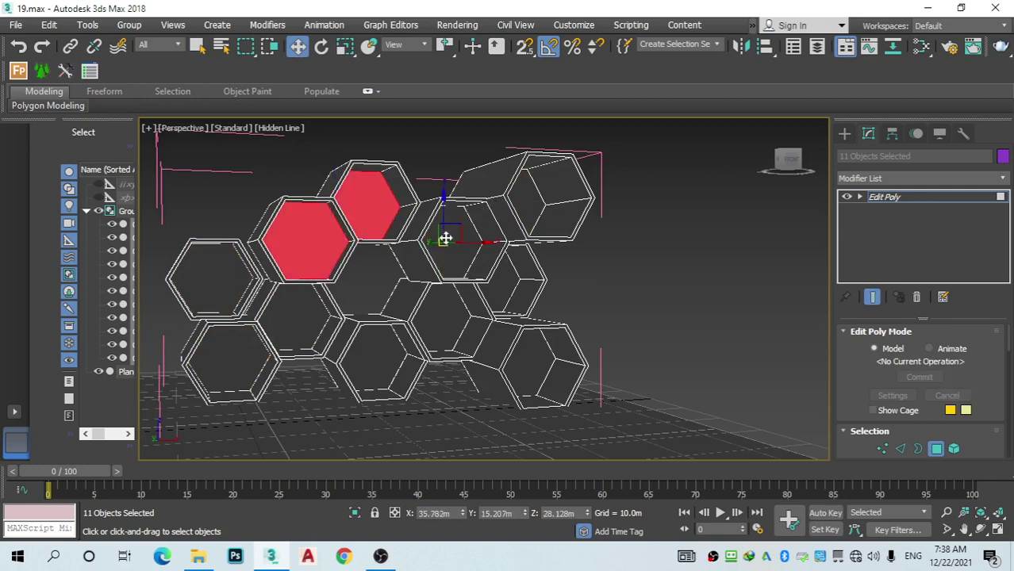
left_click(447, 258, "ctrl")
left_click(526, 203, "ctrl")
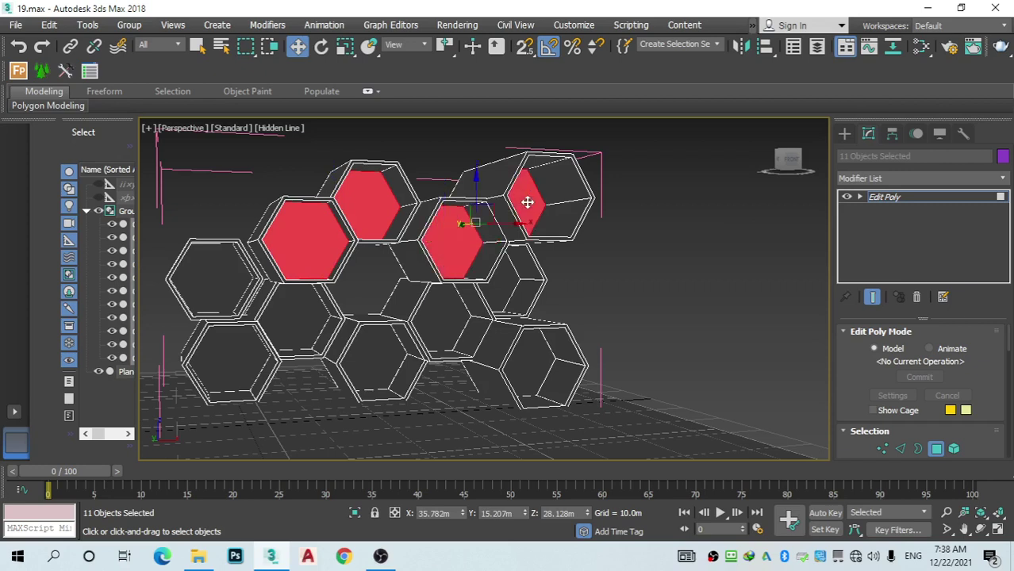
left_click(497, 291, "ctrl")
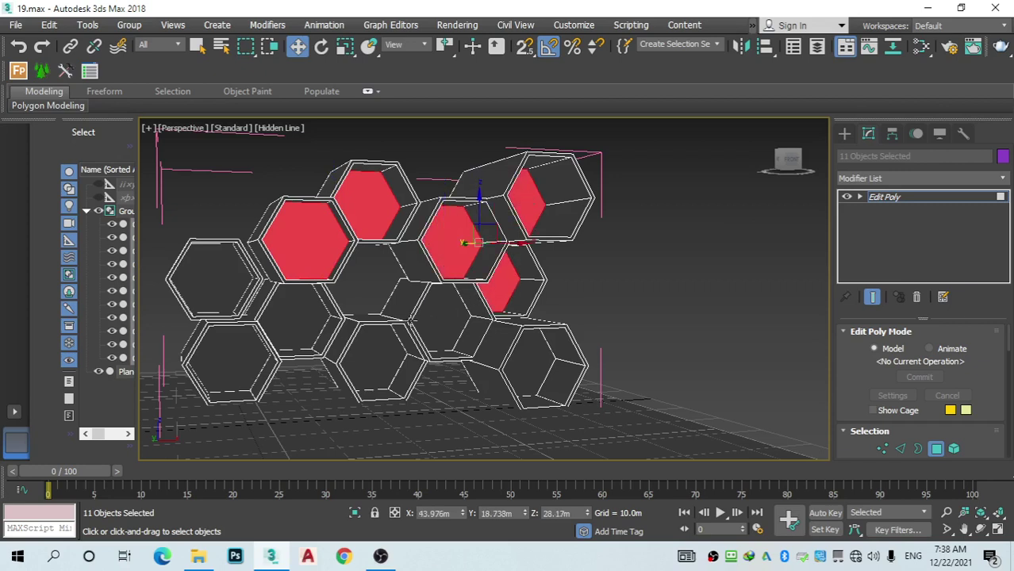
left_click(301, 319, "ctrl")
left_click(215, 298, "ctrl")
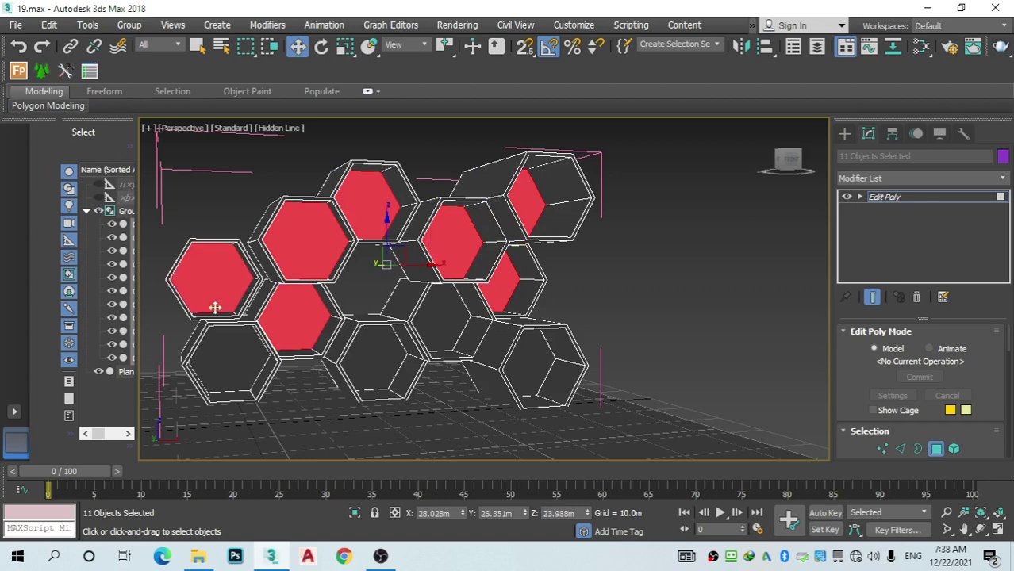
left_click(228, 357, "ctrl")
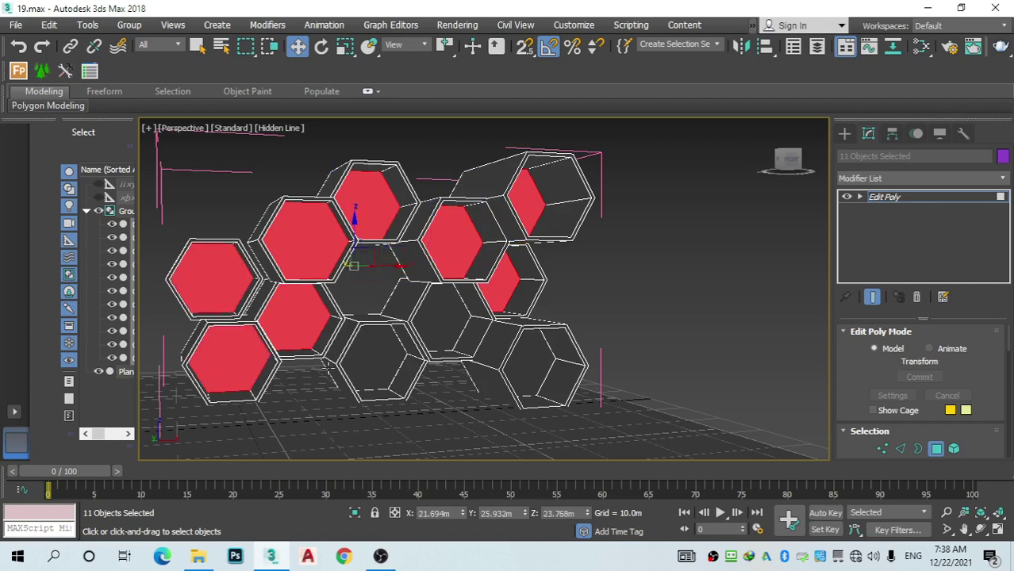
left_click(376, 336, "ctrl")
left_click(437, 329, "ctrl")
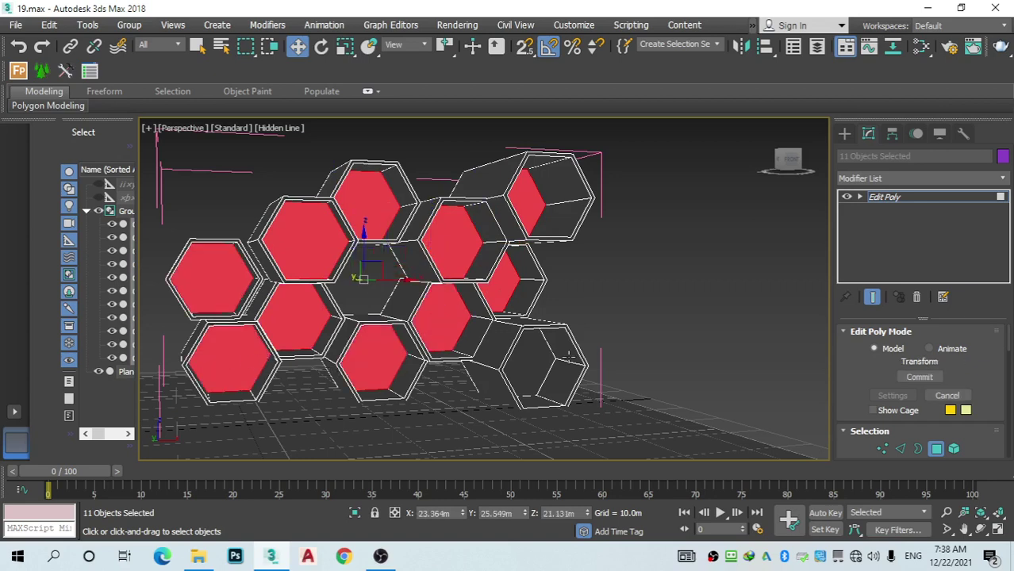
left_click(538, 364, "ctrl")
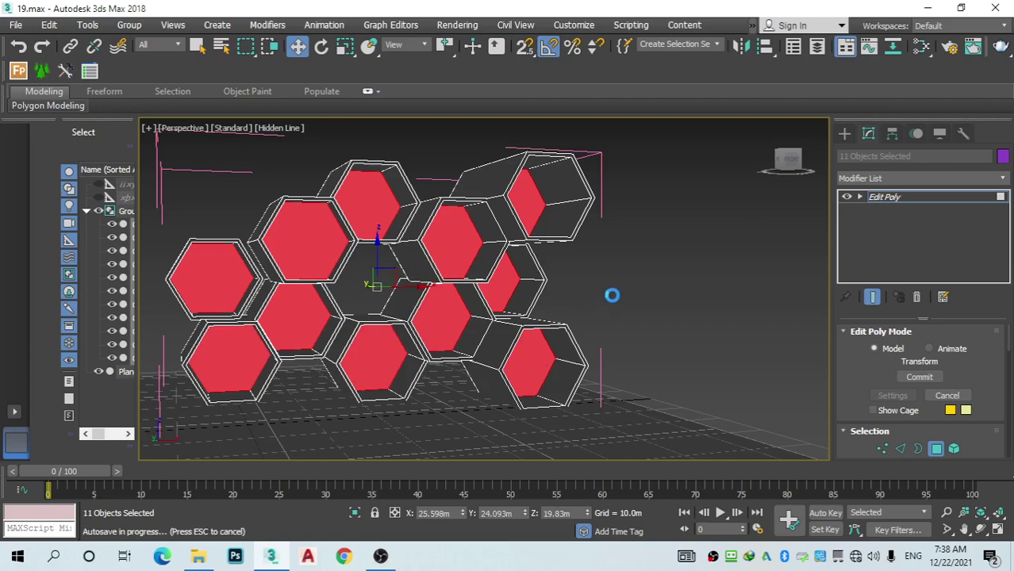
Step: Detach the selected back polygons from the hexagons and return to the Edit Poly object level
middle_click_drag(624, 287, 580, 287, "alt")
scroll(959, 319, "down", 4)
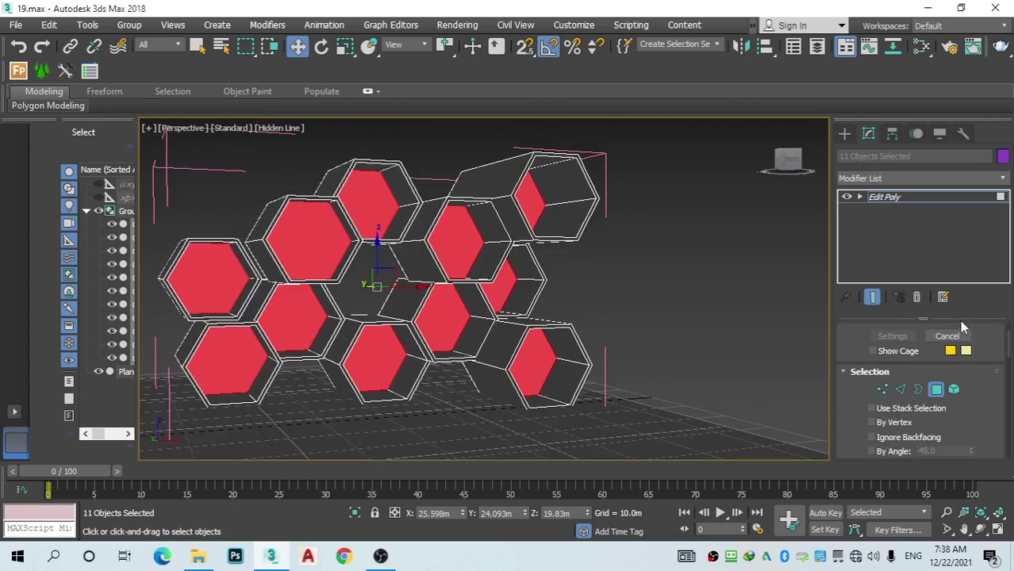
scroll(950, 395, "down", 6)
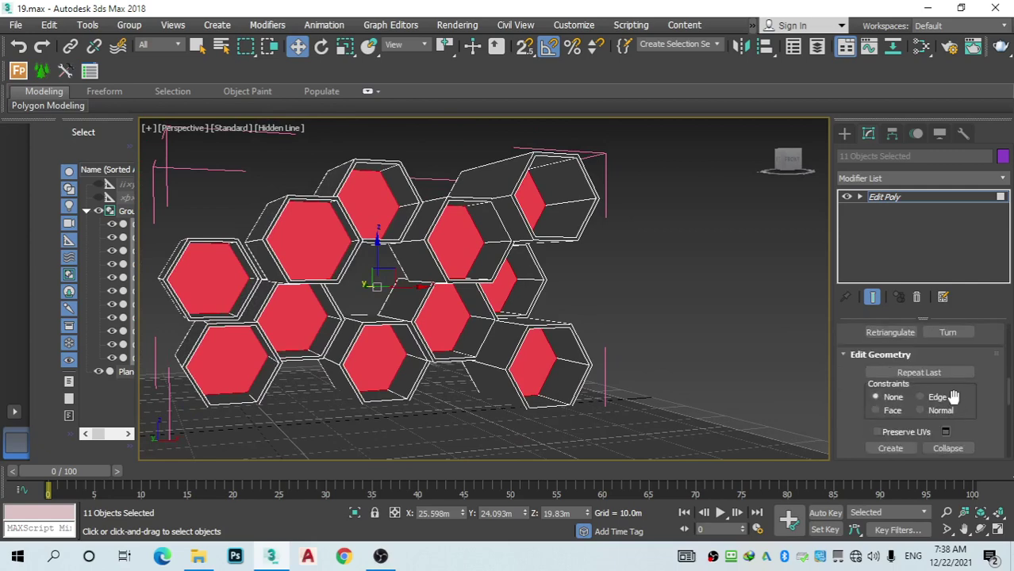
scroll(954, 400, "down", 3)
left_click(942, 376)
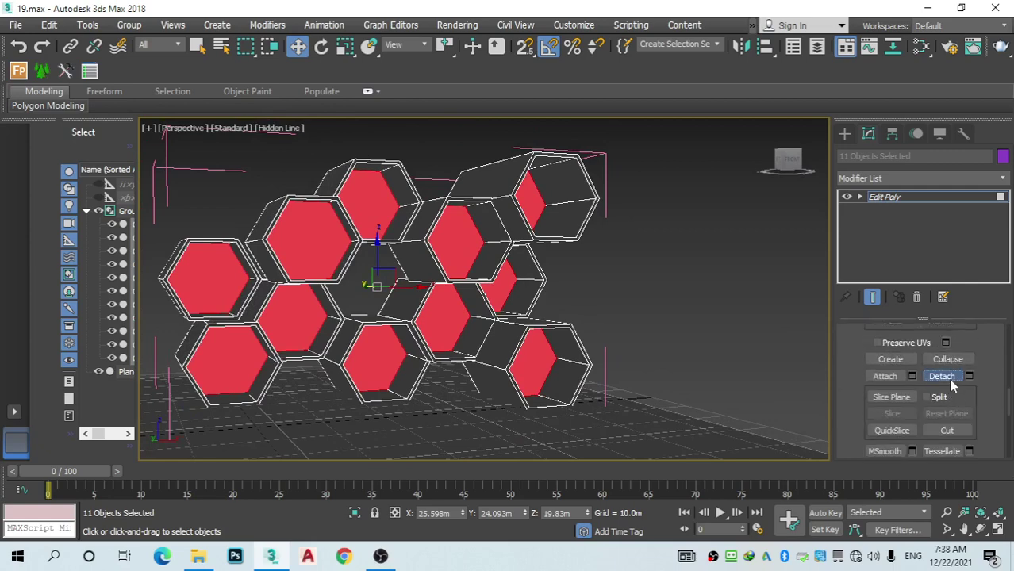
left_click(911, 196)
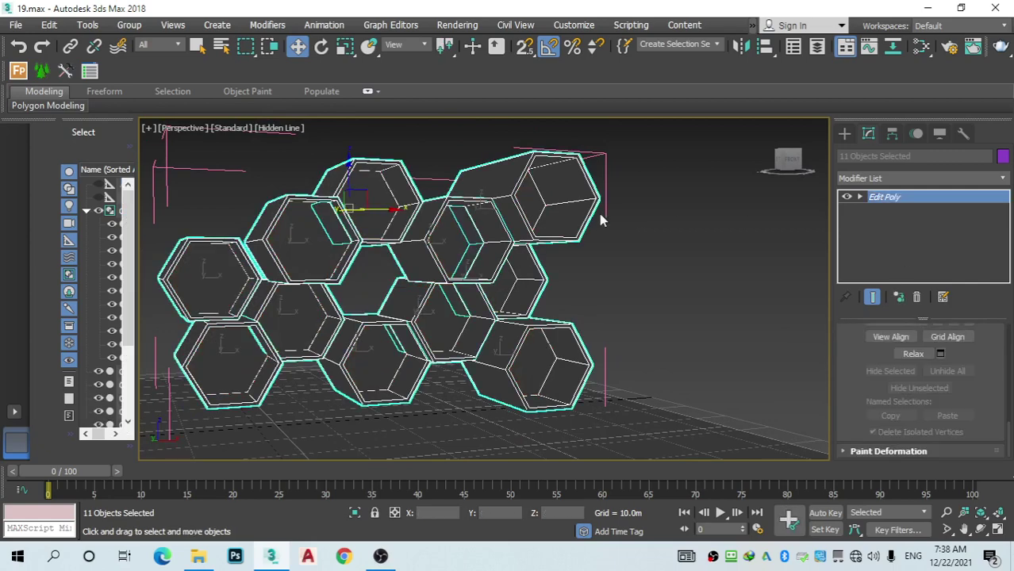
Step: Select the eleven detached hexagonal back panels and combine them into one group with the default group name
left_click(454, 233)
left_click(360, 219, "ctrl")
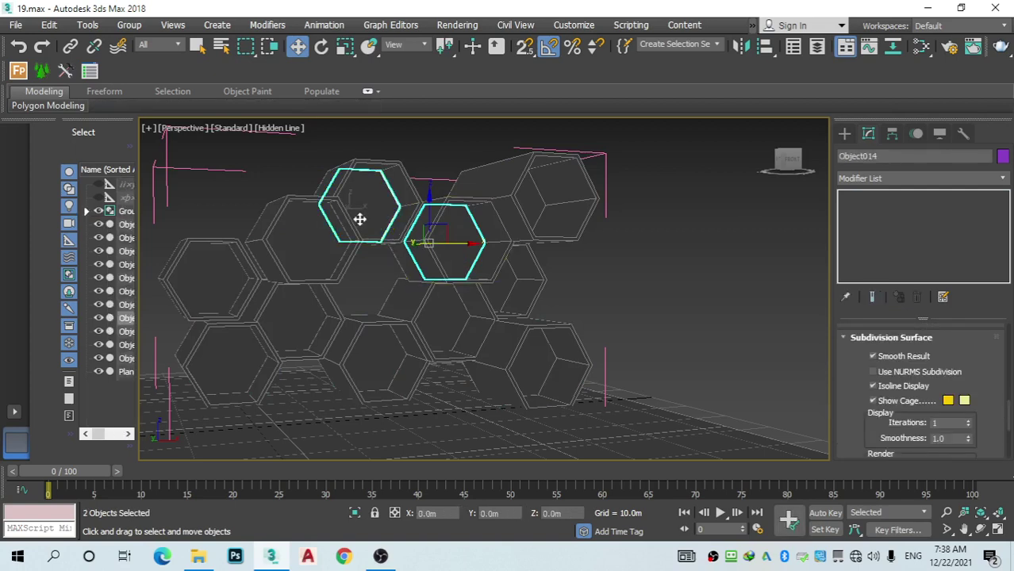
left_click(303, 252, "ctrl")
left_click(231, 275, "ctrl")
left_click(233, 351, "ctrl")
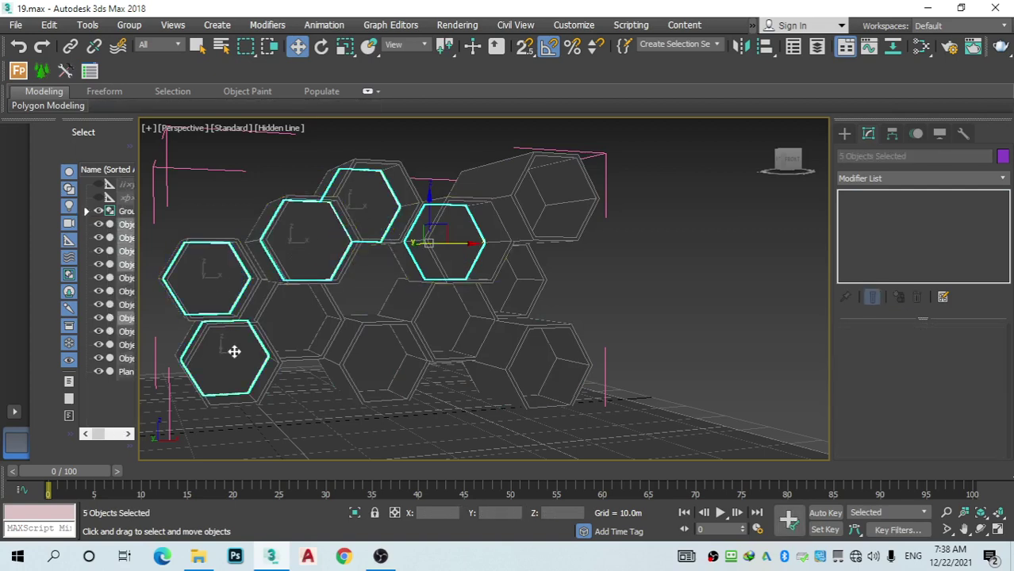
left_click(292, 333, "ctrl")
left_click(369, 357, "ctrl")
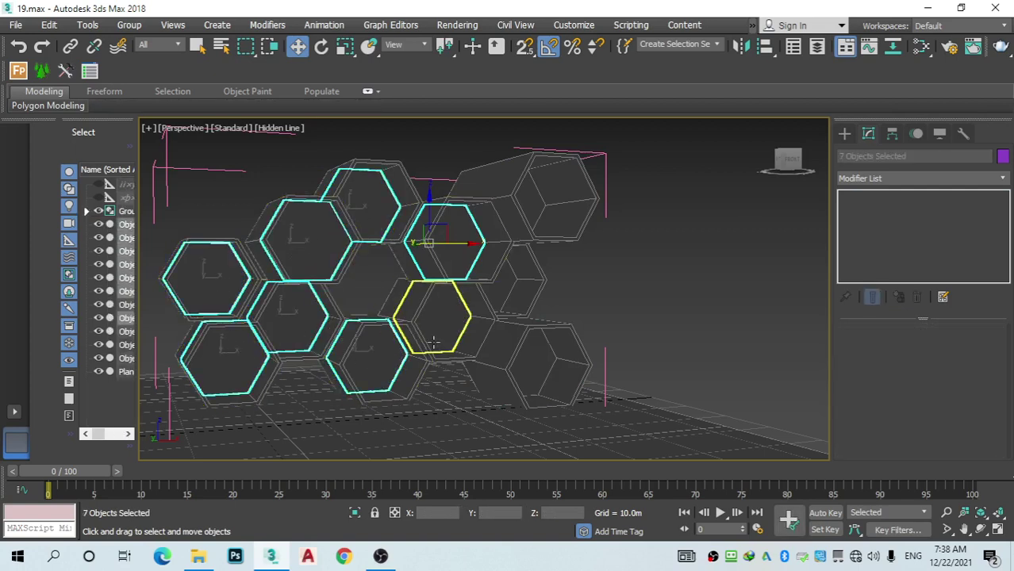
left_click(432, 316, "ctrl")
left_click(501, 282, "ctrl")
left_click(517, 353, "ctrl")
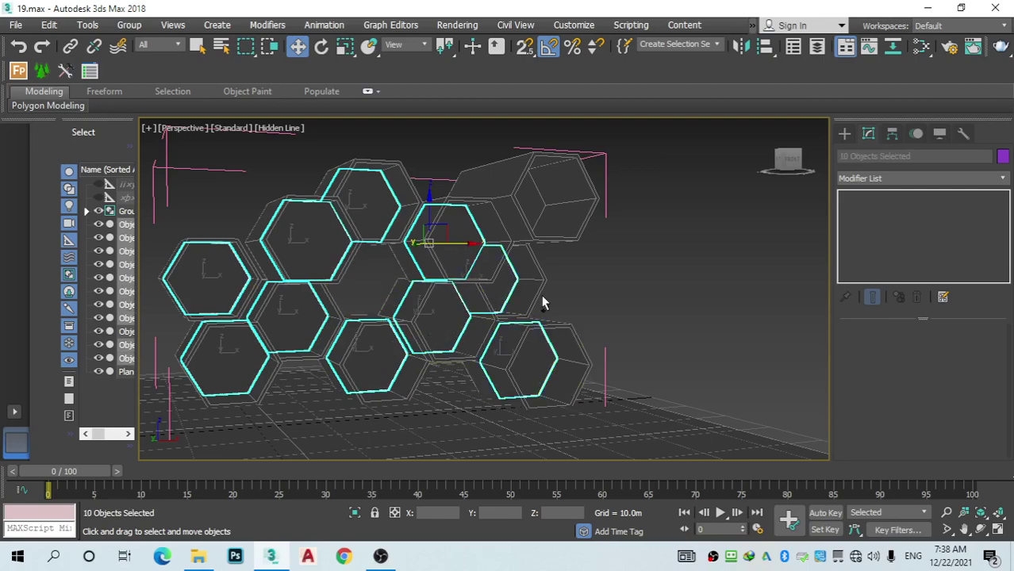
left_click(528, 208, "ctrl")
middle_click_drag(559, 249, 575, 264, "alt")
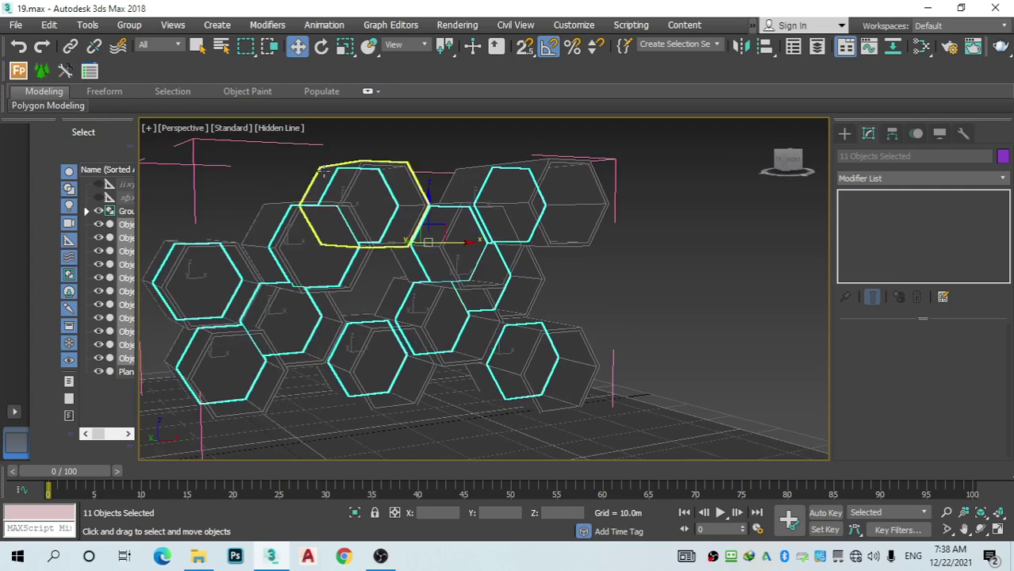
left_click(129, 25)
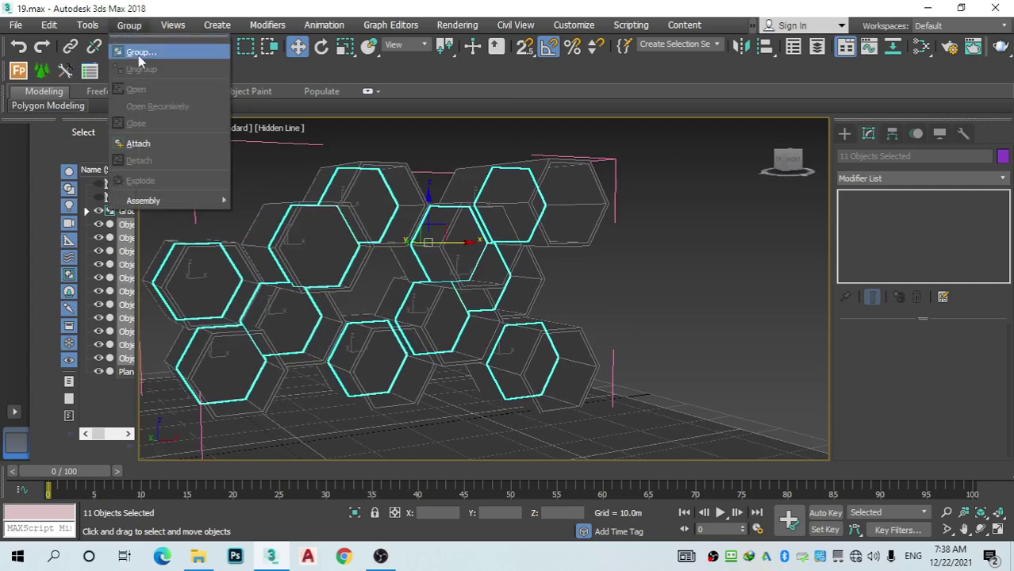
left_click(125, 50)
left_click(519, 304)
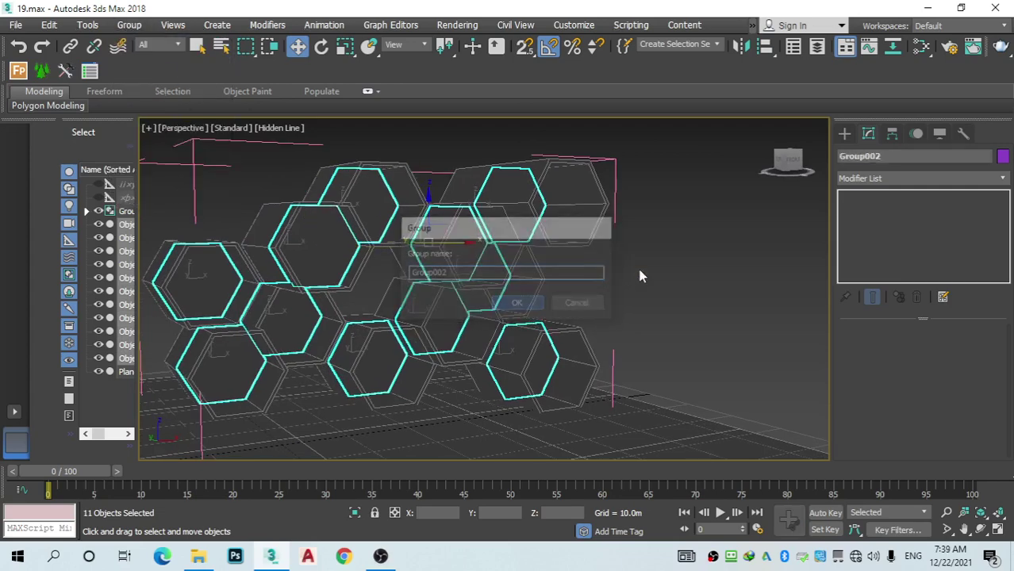
Step: Assign the dark reflective Material #29 to the grouped back panels and show it shaded in the viewport
left_click(917, 49)
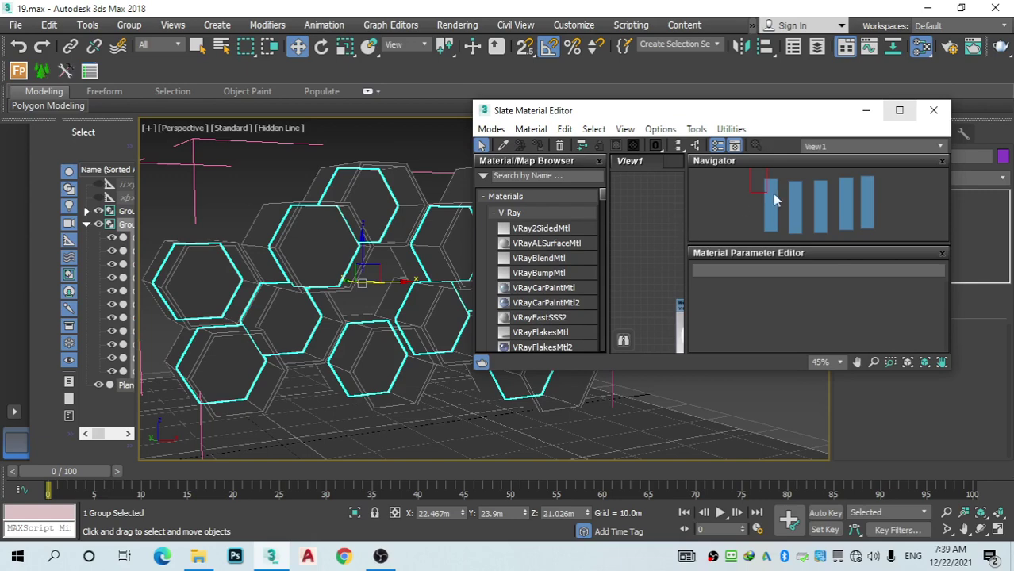
left_click(900, 111)
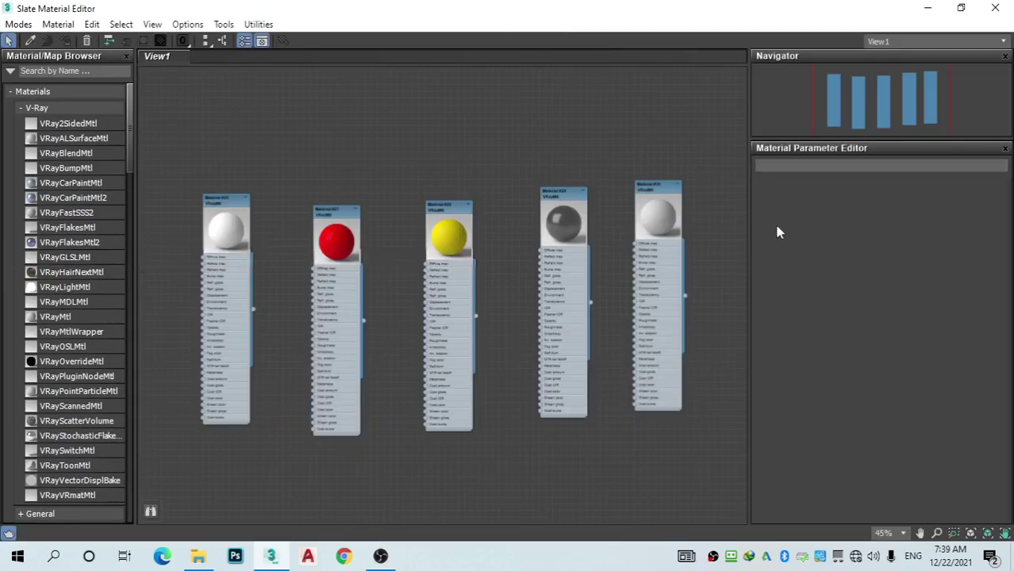
scroll(547, 196, "up", 4)
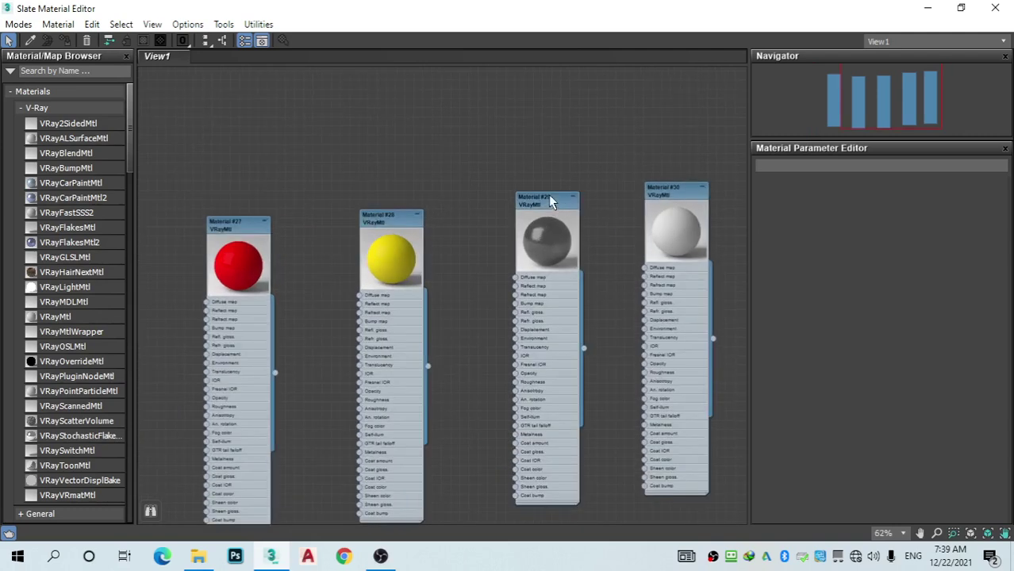
double_click(536, 206)
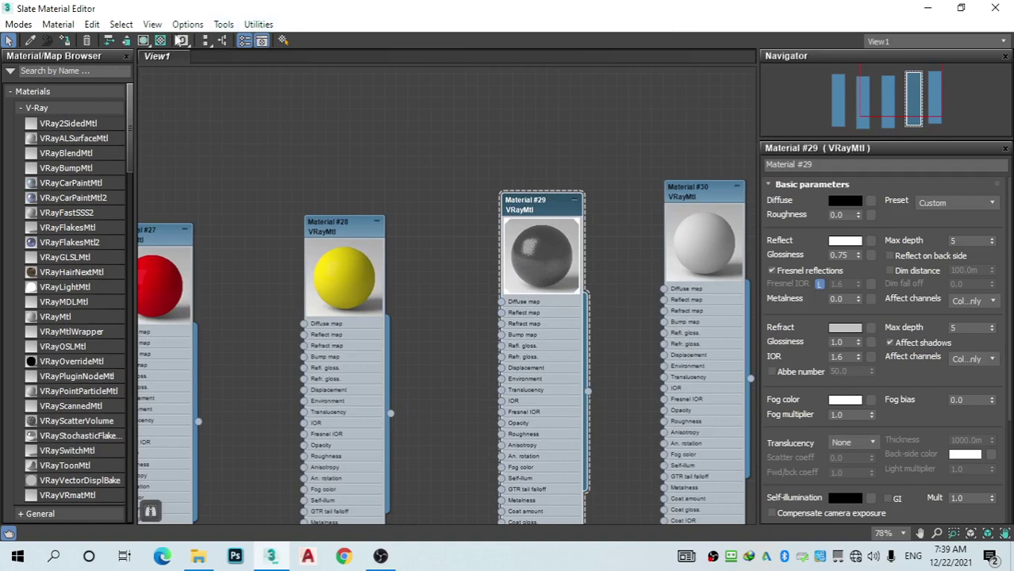
left_click(218, 41)
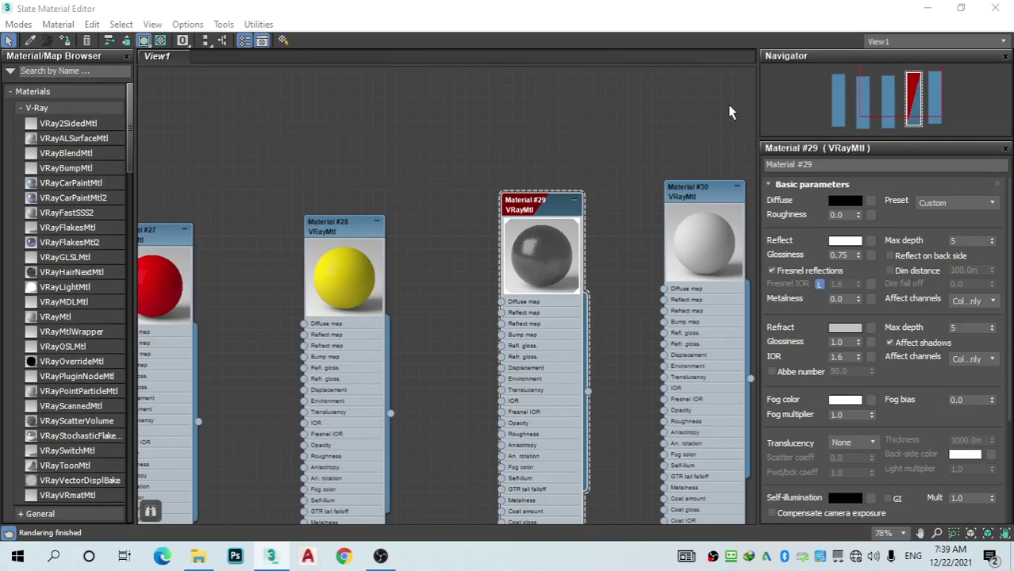
left_click(927, 8)
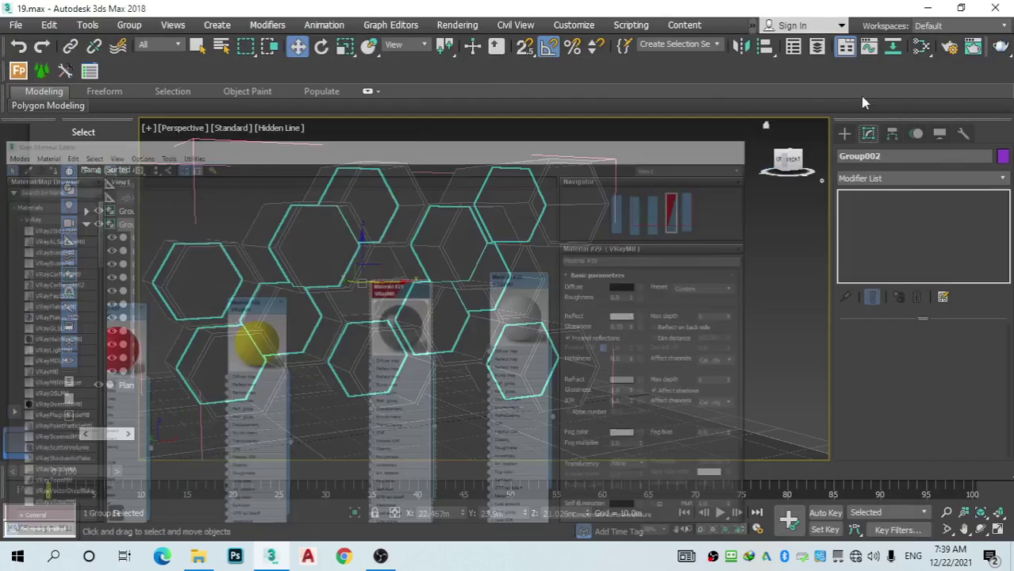
Step: Change the perspective viewport's shading mode from Hidden Line to Facets
left_click(279, 128)
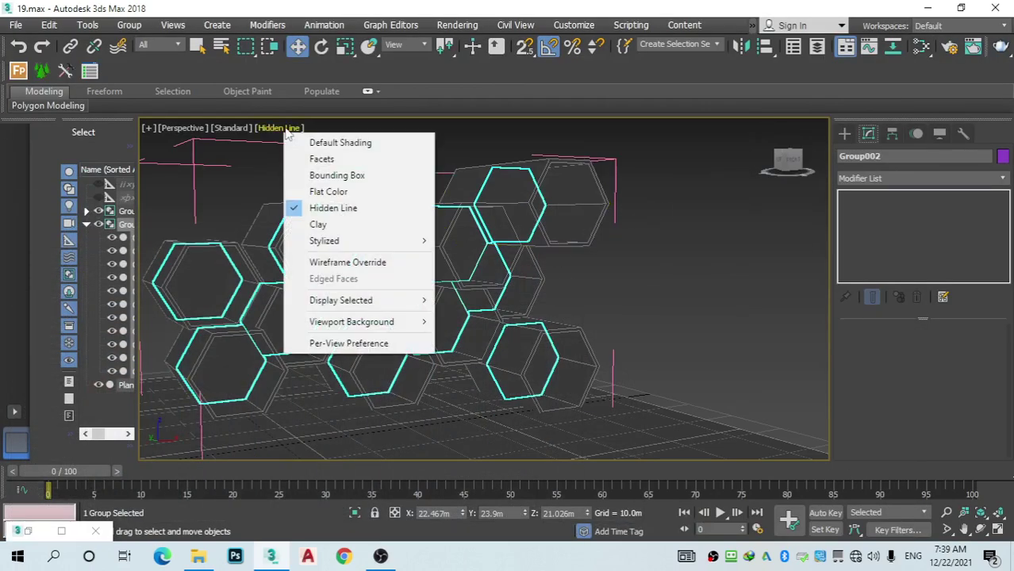
left_click(314, 158)
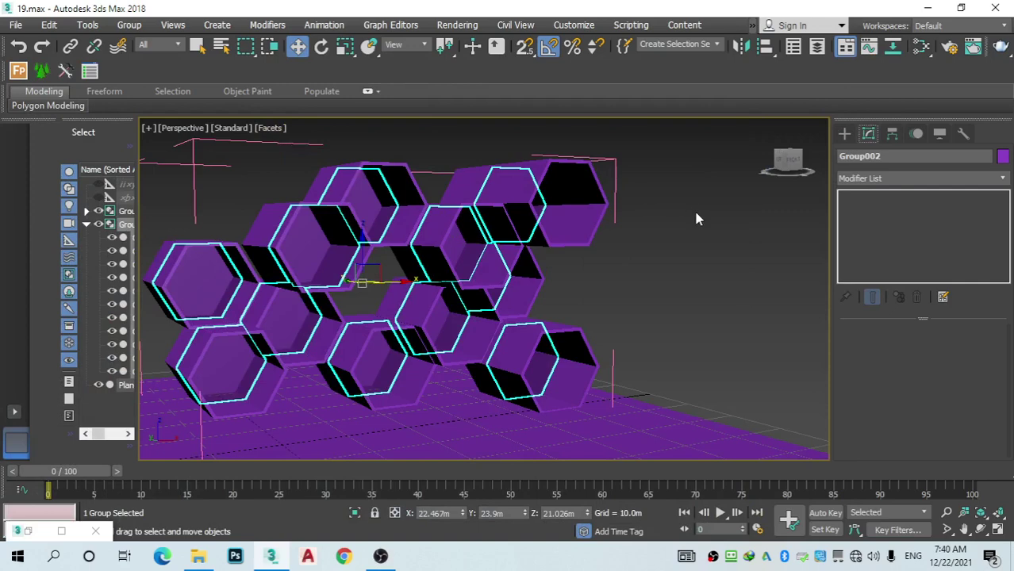
mouse_move(697, 220)
middle_mouse_down("alt")
mouse_move(668, 225)
mouse_move(708, 224)
middle_mouse_up("alt")
Step: Assign the white Material #25 to the upper-right hexagon frame, show it in the viewport, and move the material editor aside
left_click(563, 333)
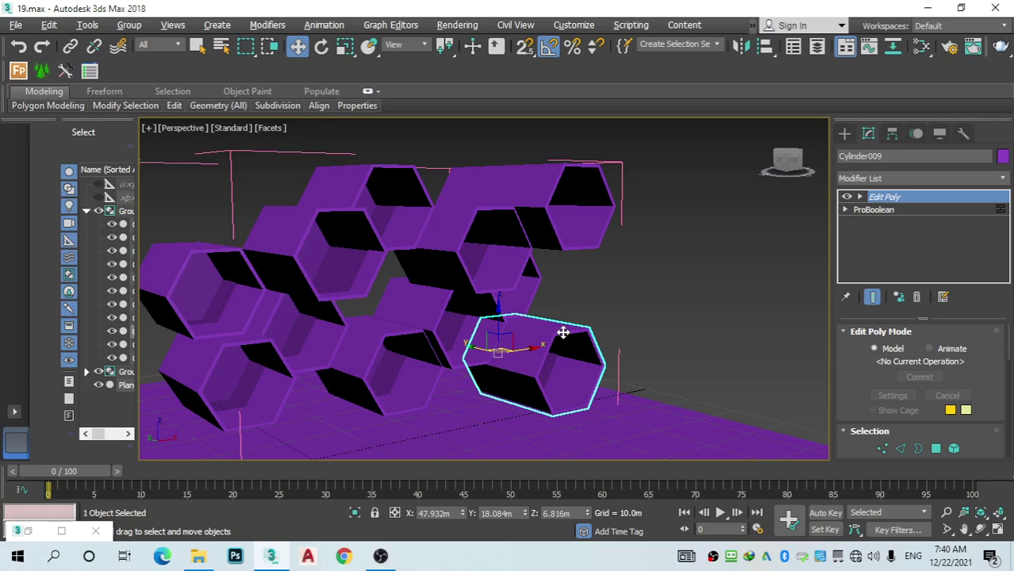
left_click(530, 193)
left_click(921, 46)
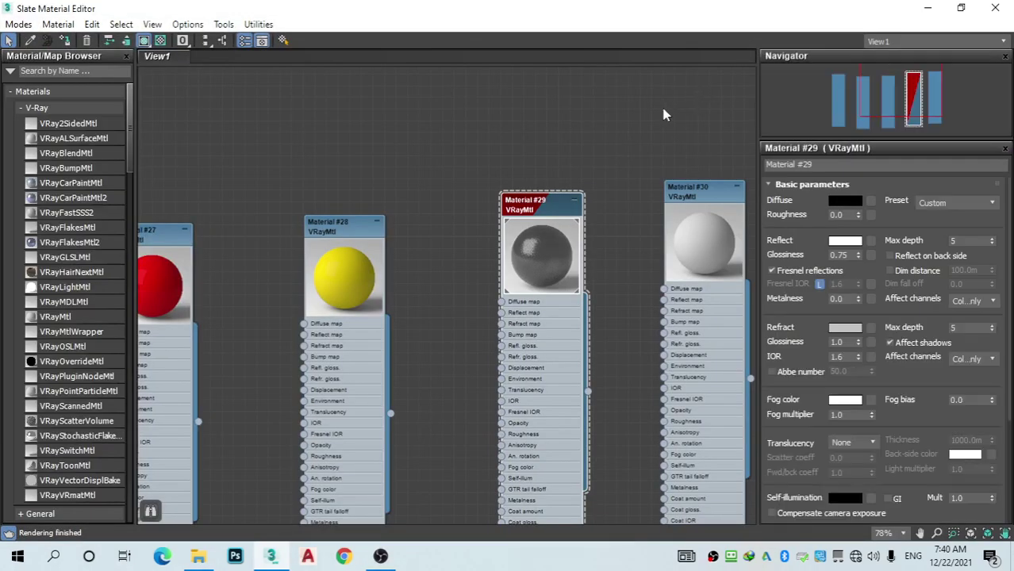
left_click(961, 8)
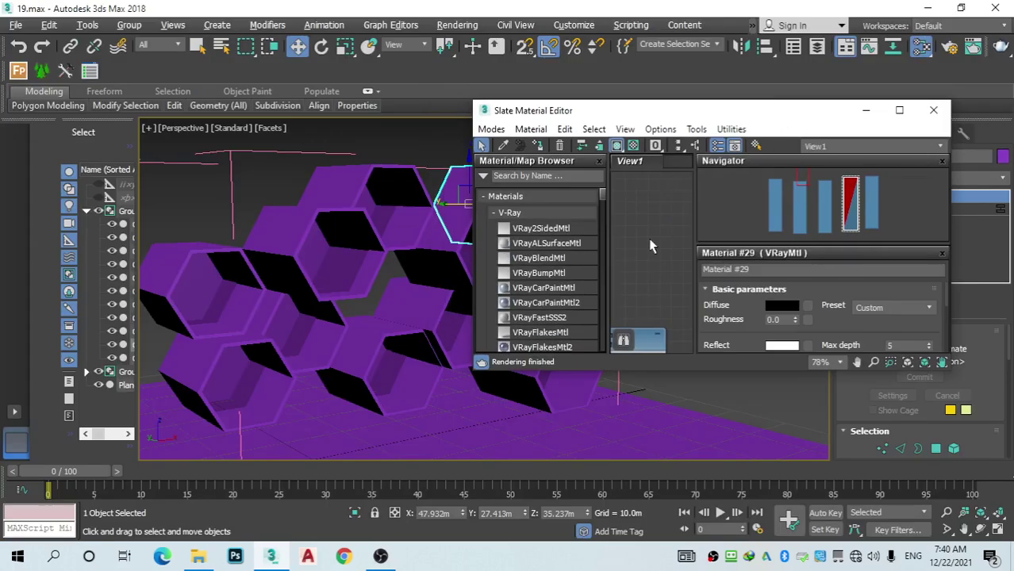
scroll(644, 250, "down", 10)
scroll(639, 270, "up", 6)
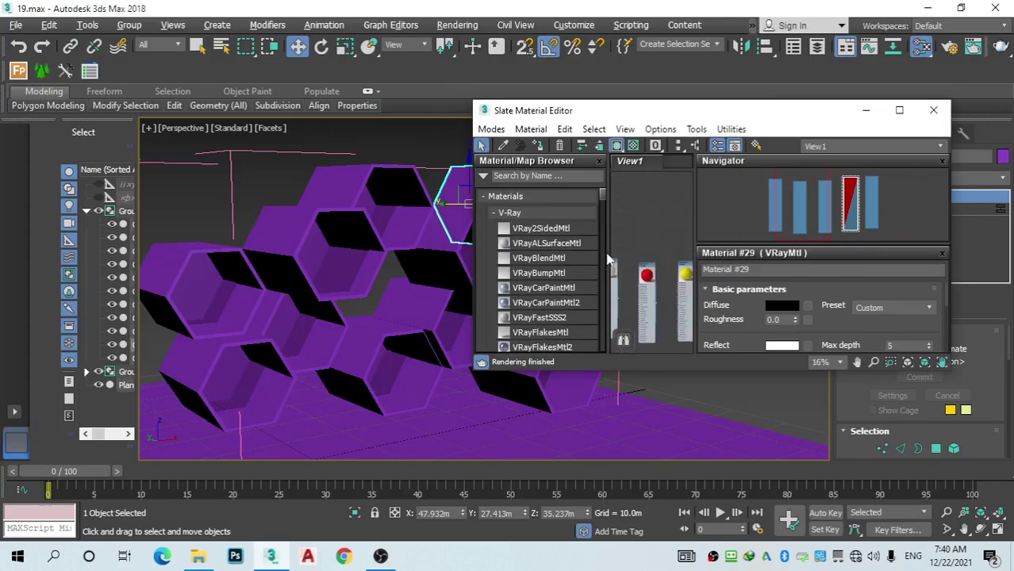
scroll(680, 270, "up", 1)
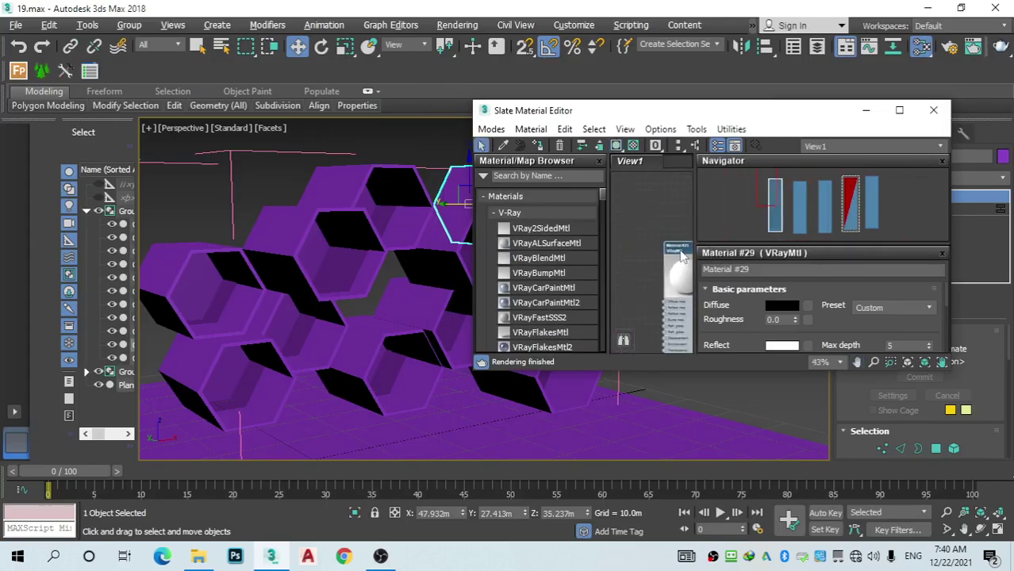
double_click(677, 274)
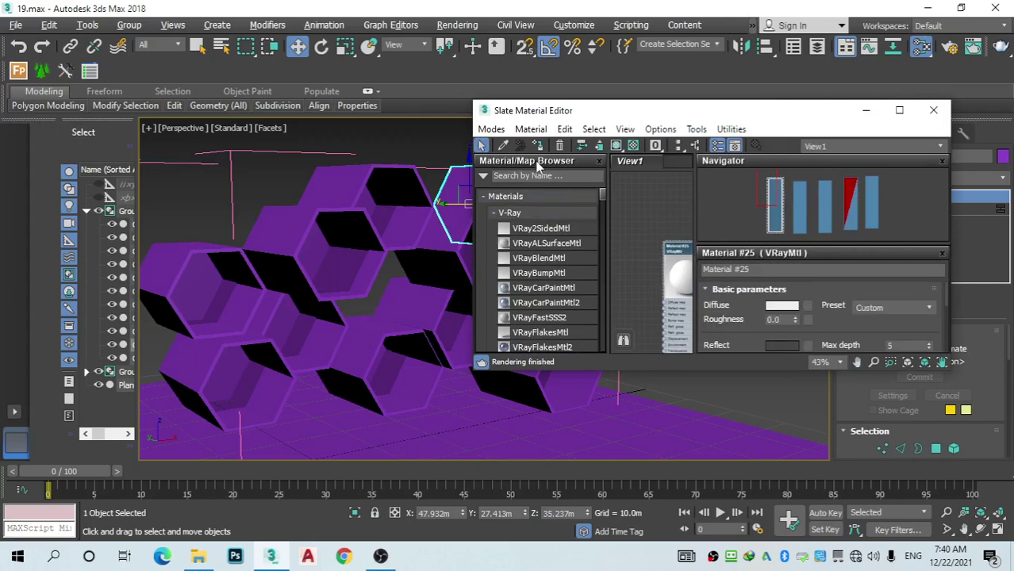
left_click(631, 143)
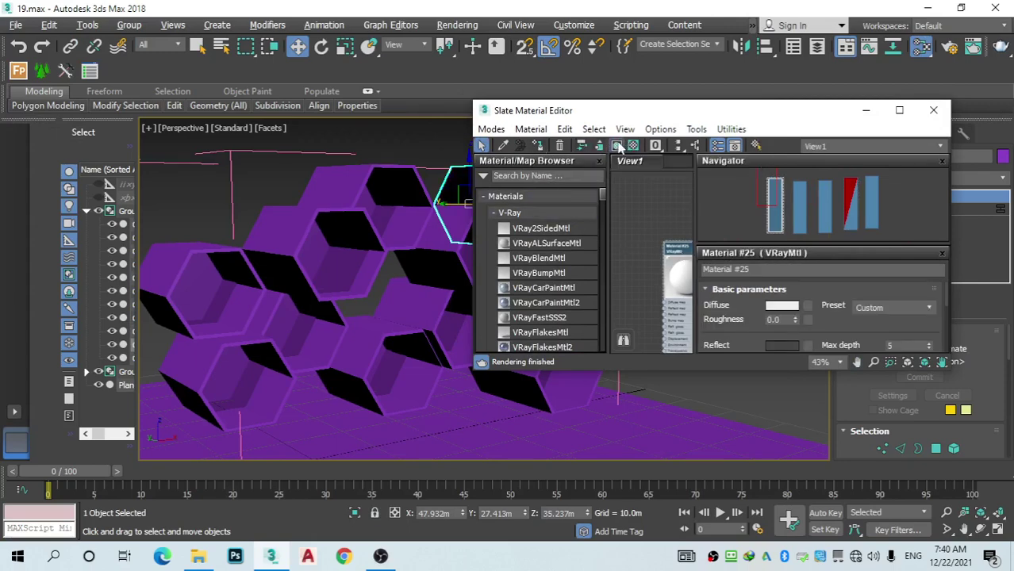
mouse_move(833, 108)
left_mouse_down()
mouse_move(929, 101)
mouse_move(1007, 69)
mouse_move(916, 84)
left_mouse_up()
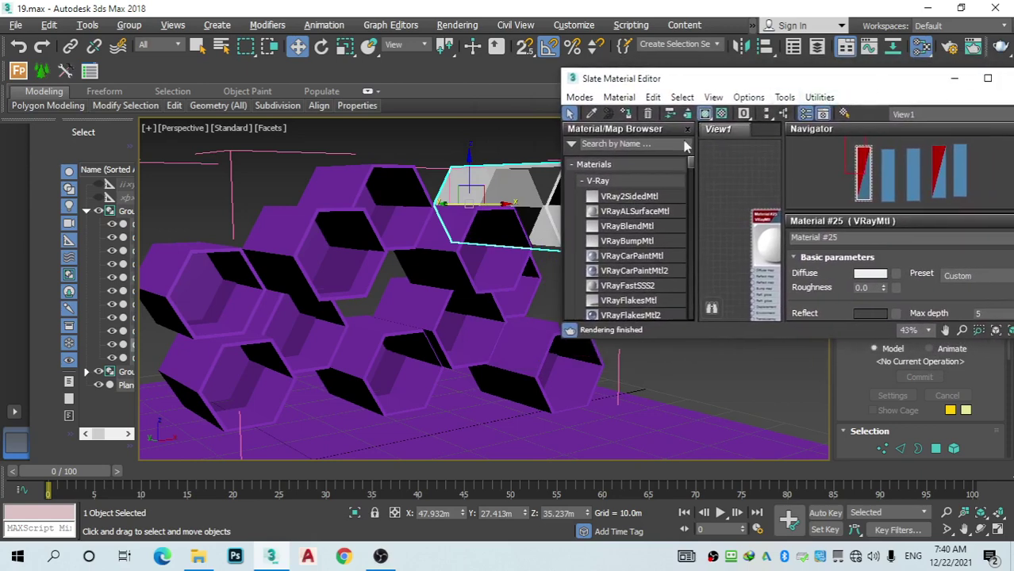
Step: Assign the yellow Material #28 to the hexagon frame below the central gap and show it shaded in the viewport
left_click(436, 303)
left_click_drag(436, 305, 437, 305)
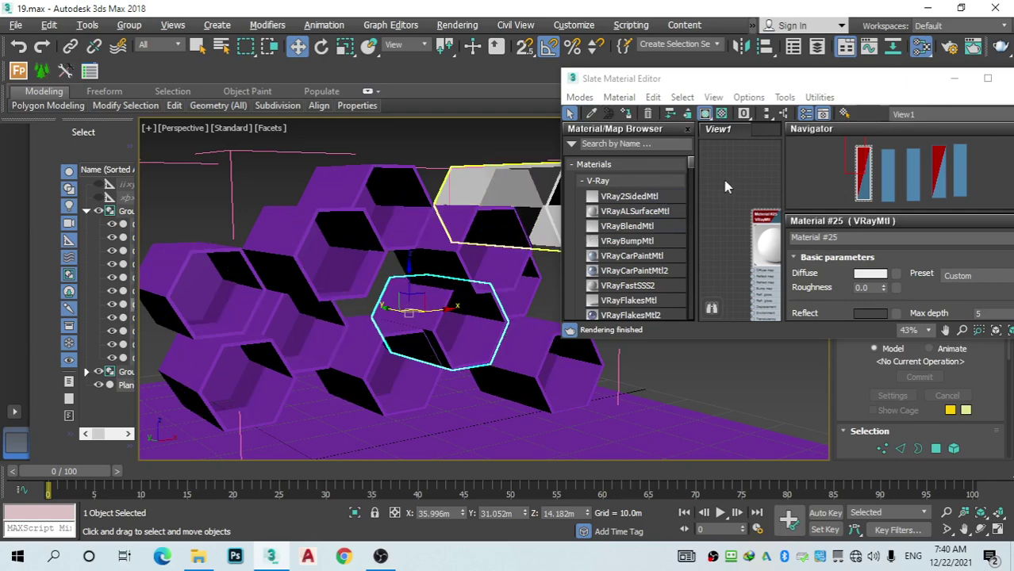
scroll(717, 190, "down", 10)
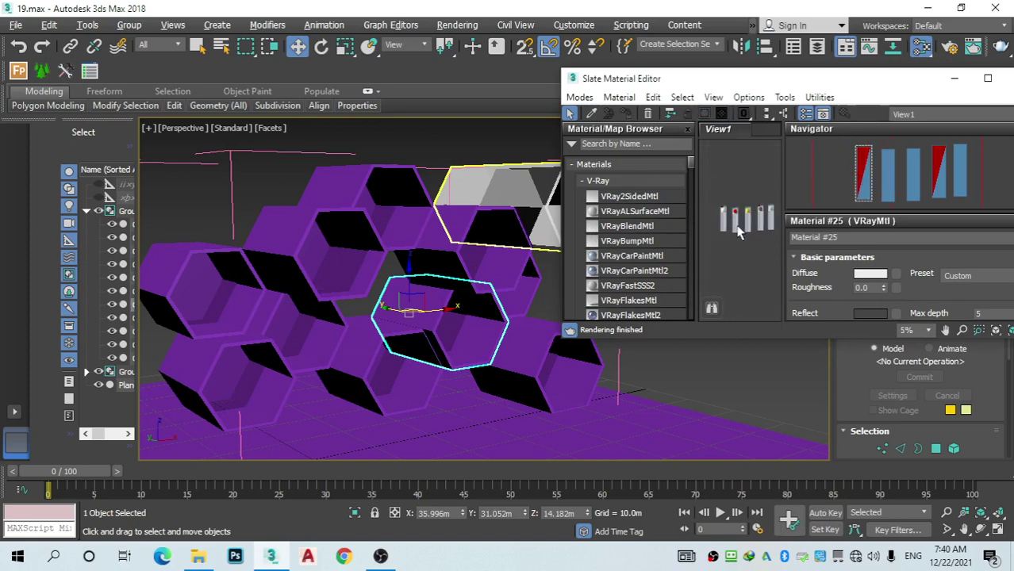
scroll(742, 214, "up", 5)
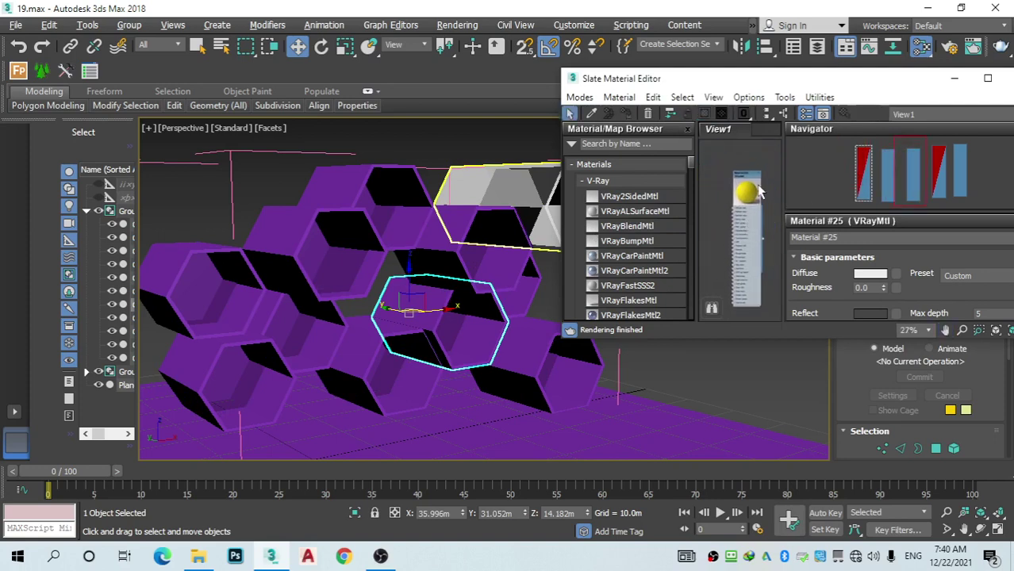
scroll(750, 188, "up", 3)
double_click(735, 178)
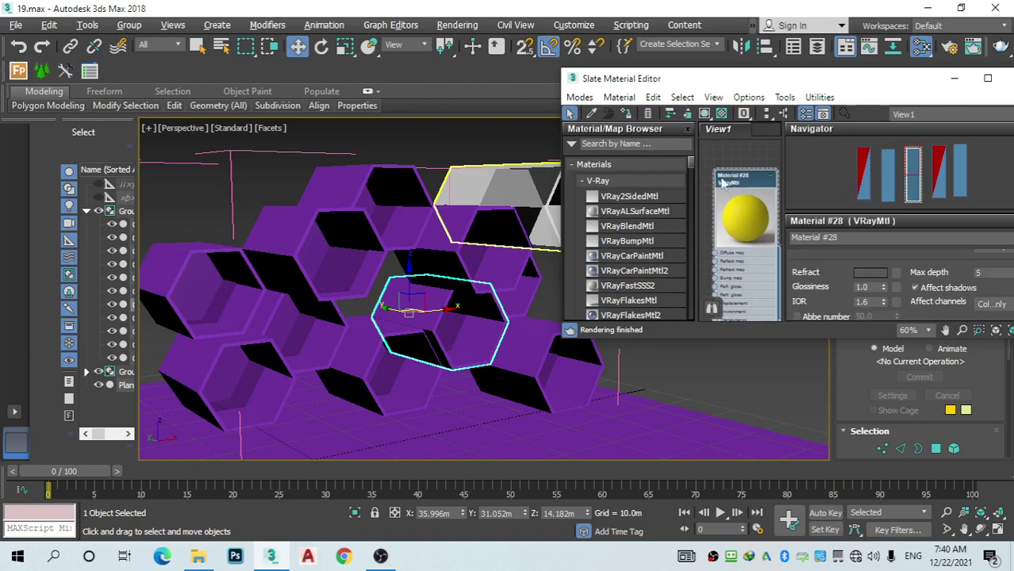
left_click(626, 113)
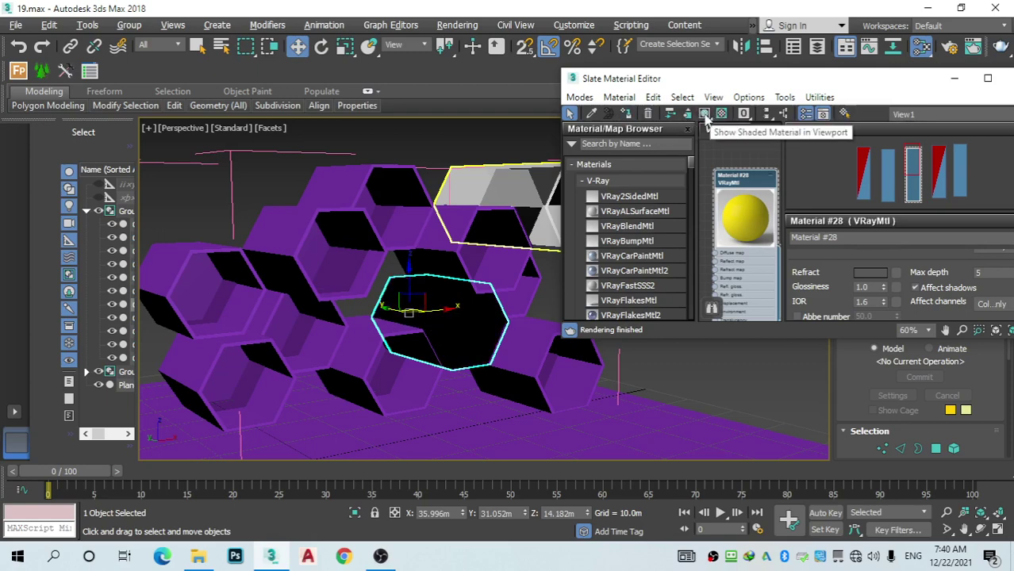
left_click(704, 114)
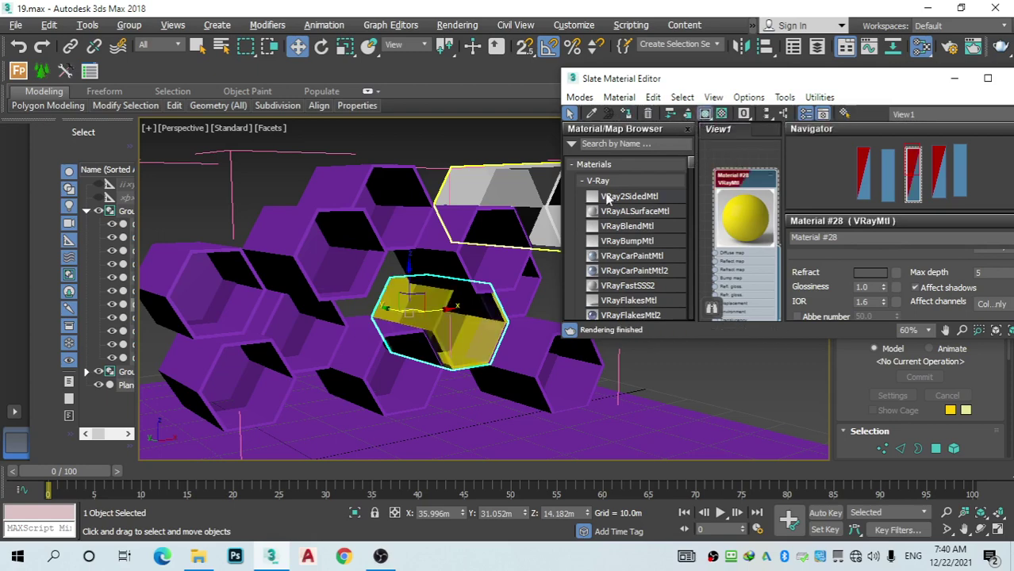
Step: Assign the yellow Material #28 to the top-row hexagon frame beside the white one
left_click(488, 230)
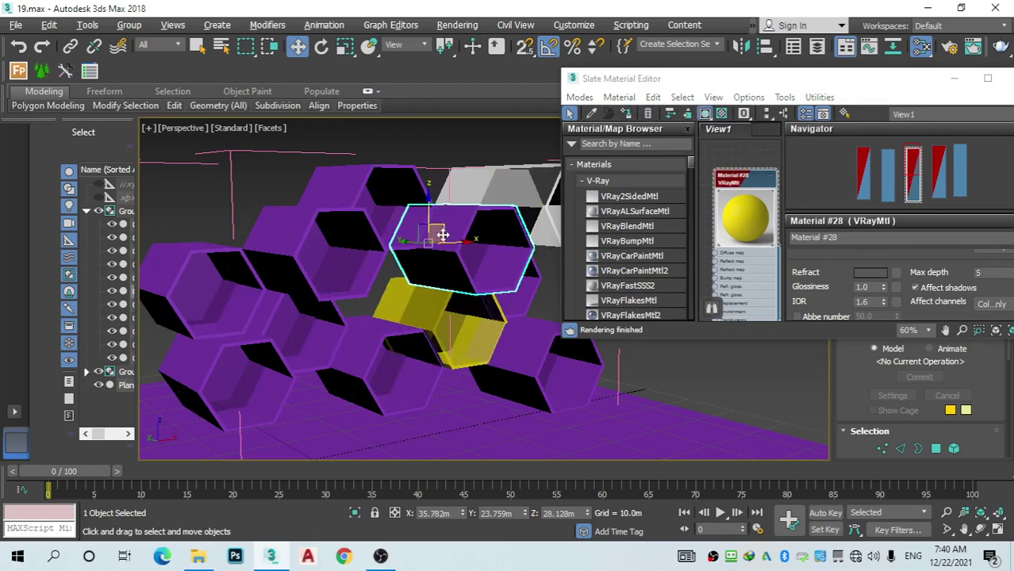
left_click(408, 181)
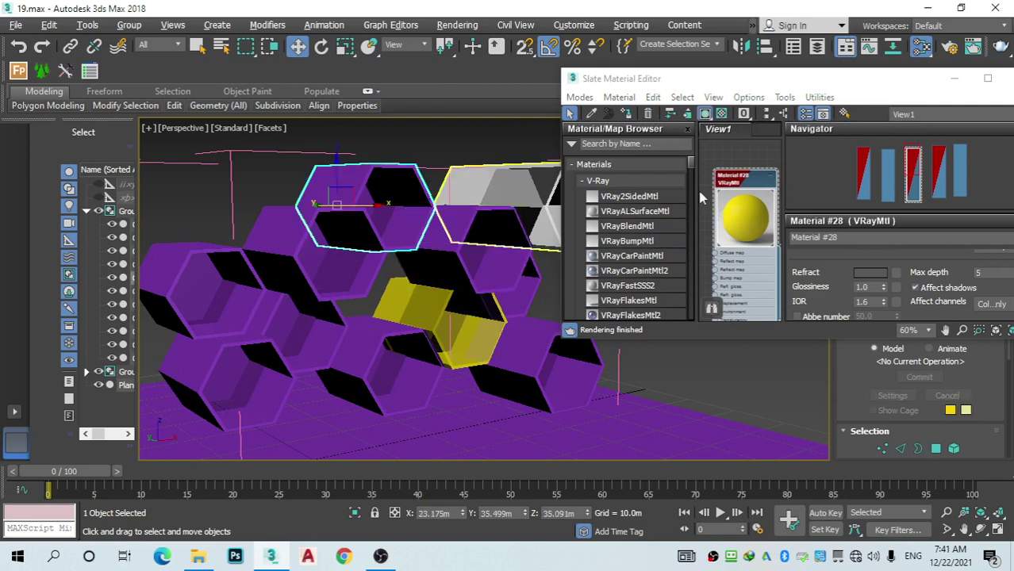
left_click(626, 113)
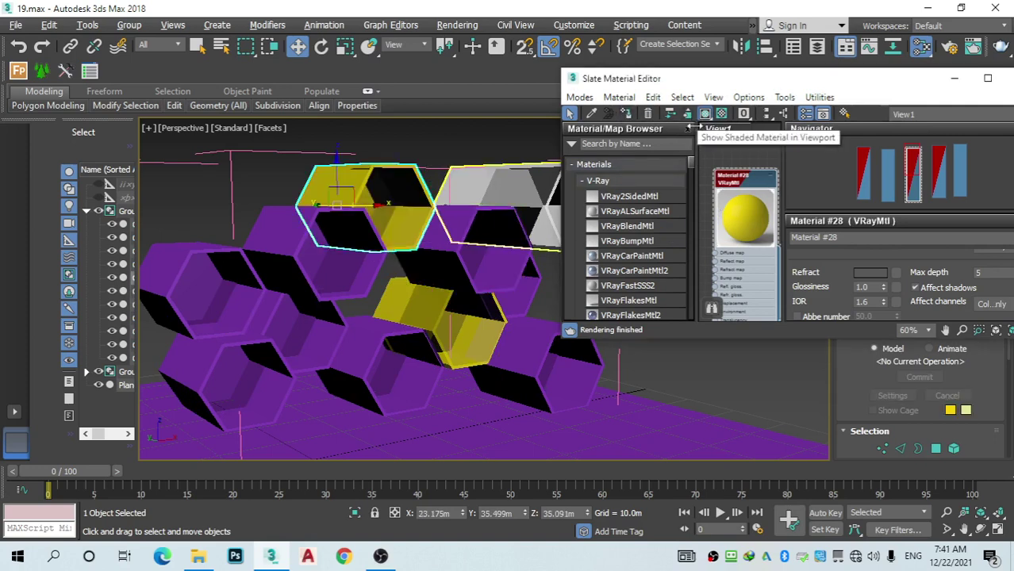
Step: Assign the red Material #27 to the selected top-row hexagon frame beside the white one and show it shaded in the viewport
middle_click_drag(741, 168, 671, 149)
scroll(657, 216, "down", 2)
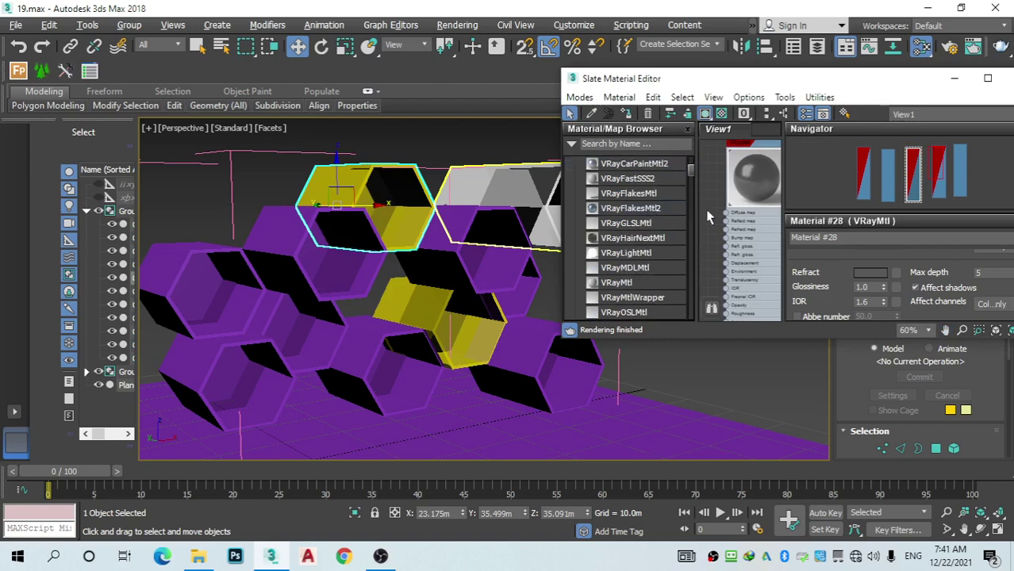
scroll(709, 216, "down", 5)
scroll(762, 210, "up", 1)
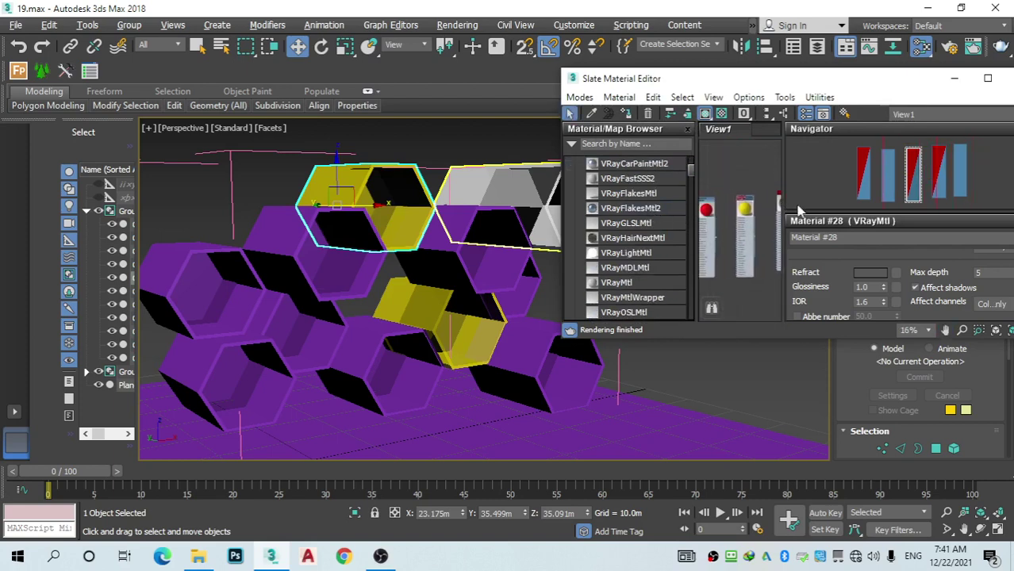
scroll(723, 207, "up", 4)
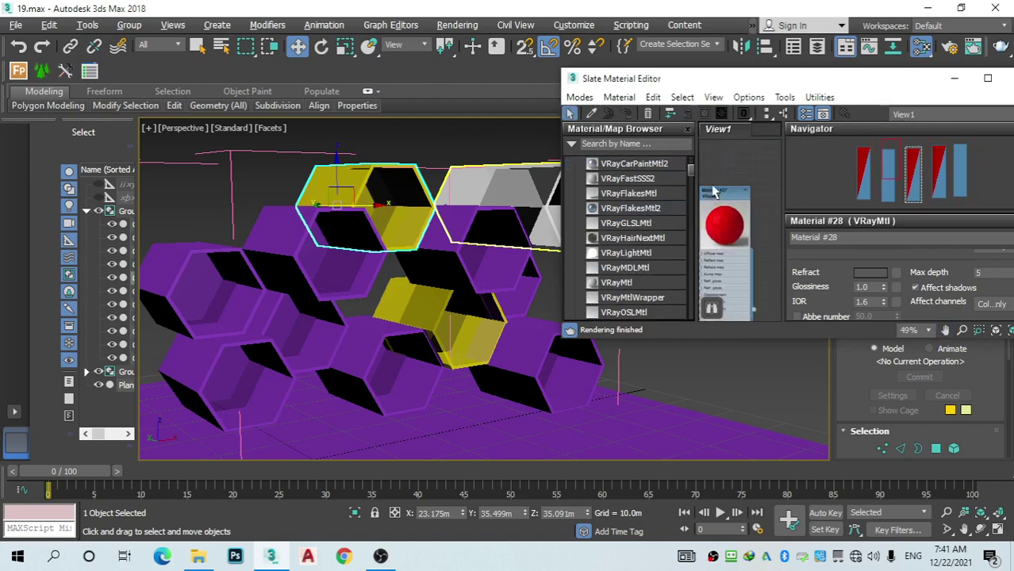
double_click(714, 193)
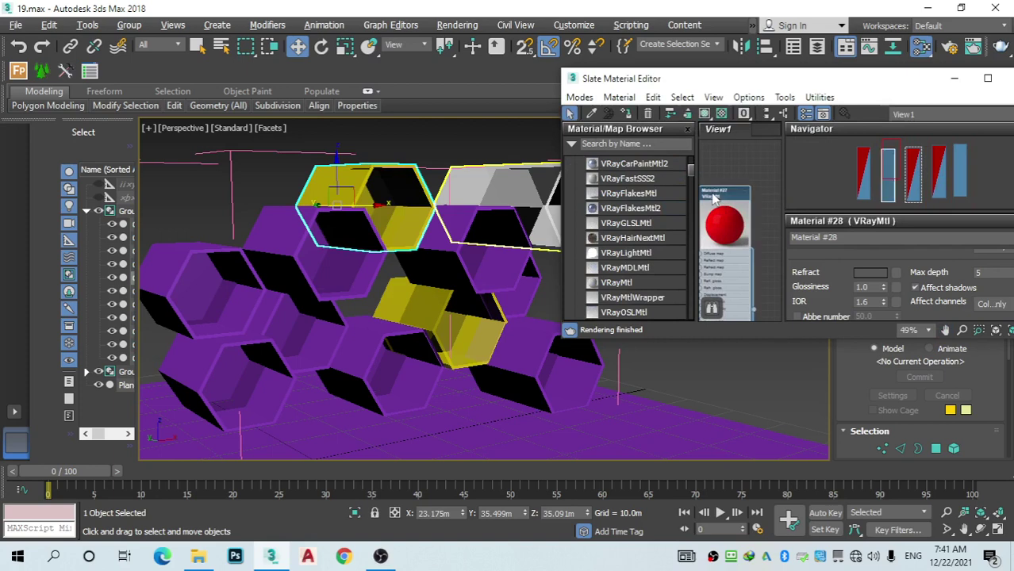
left_click(626, 114)
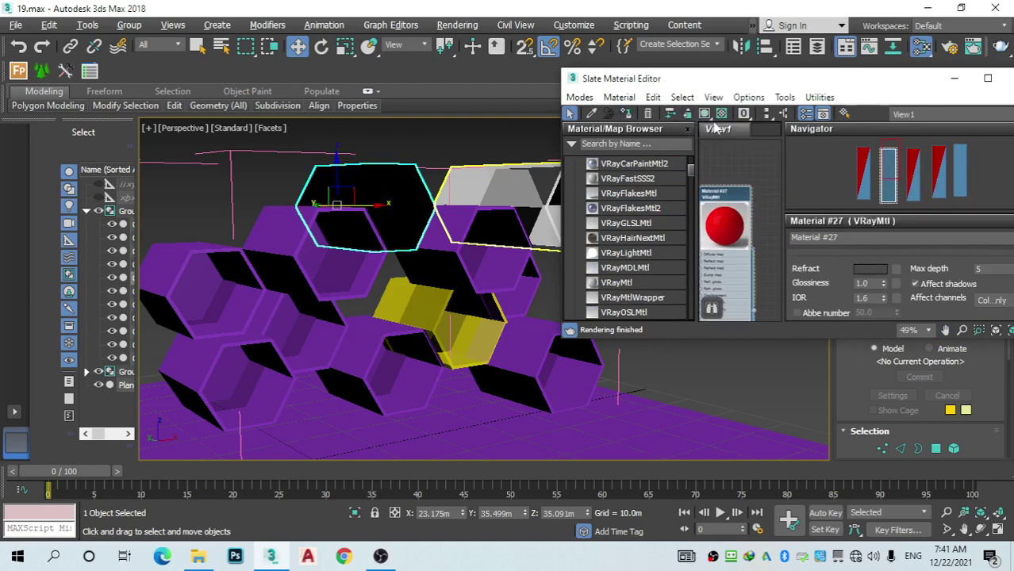
left_click(705, 114)
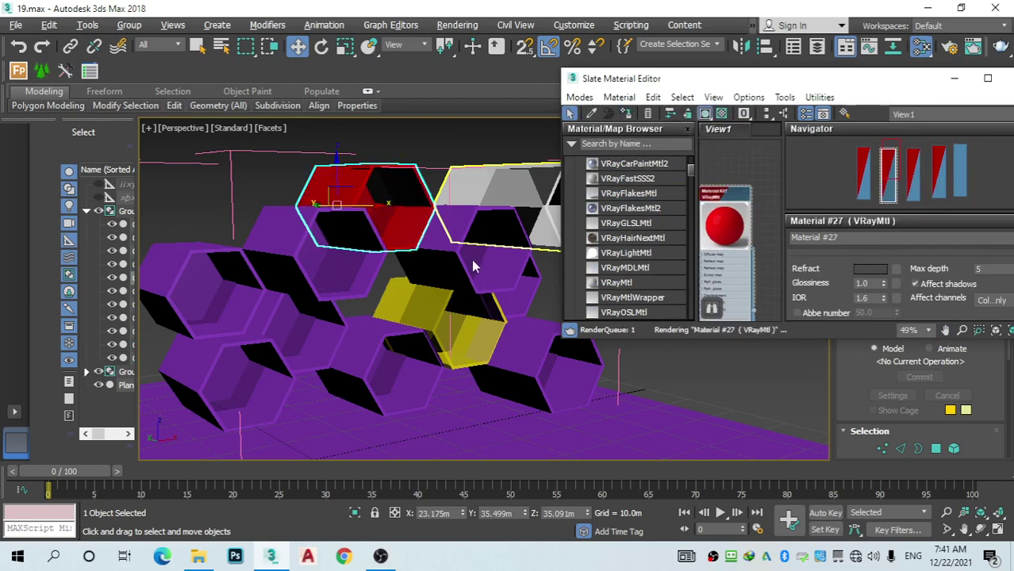
Step: Assign the white Material #25 to the second-row hexagon frame just below the red and white top frames
left_click(512, 266)
left_click(454, 256)
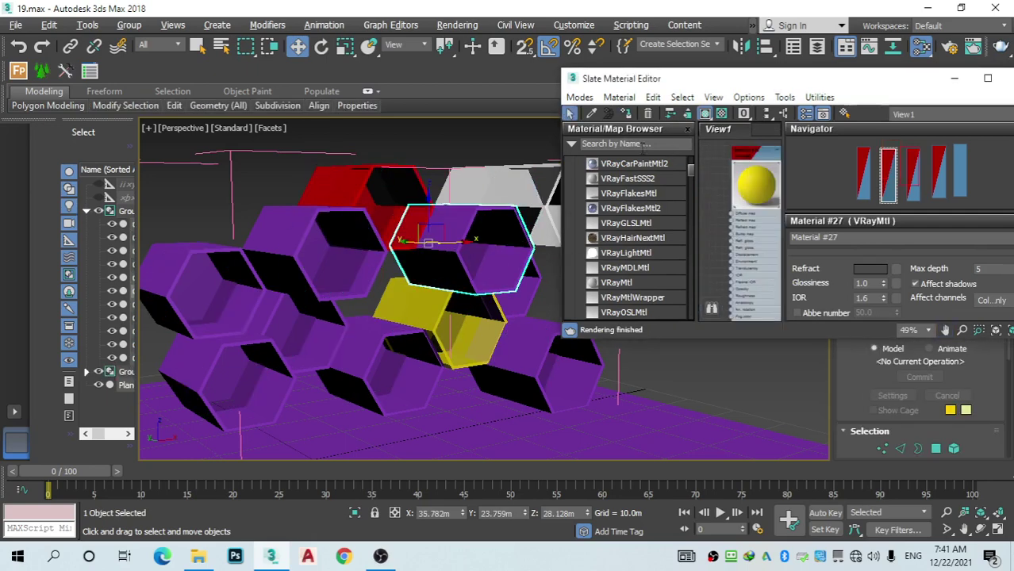
scroll(734, 193, "down", 10)
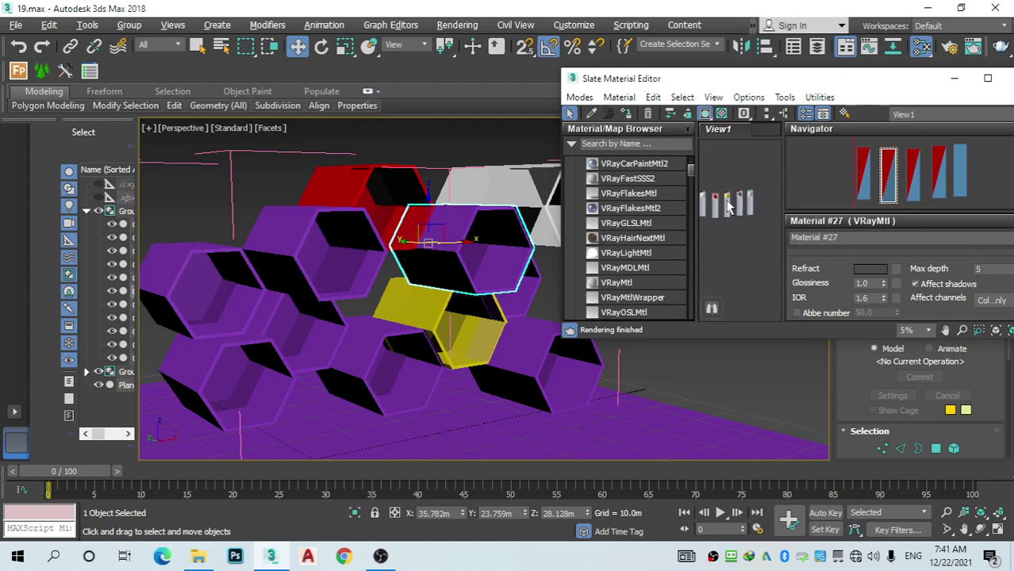
scroll(752, 230, "up", 10)
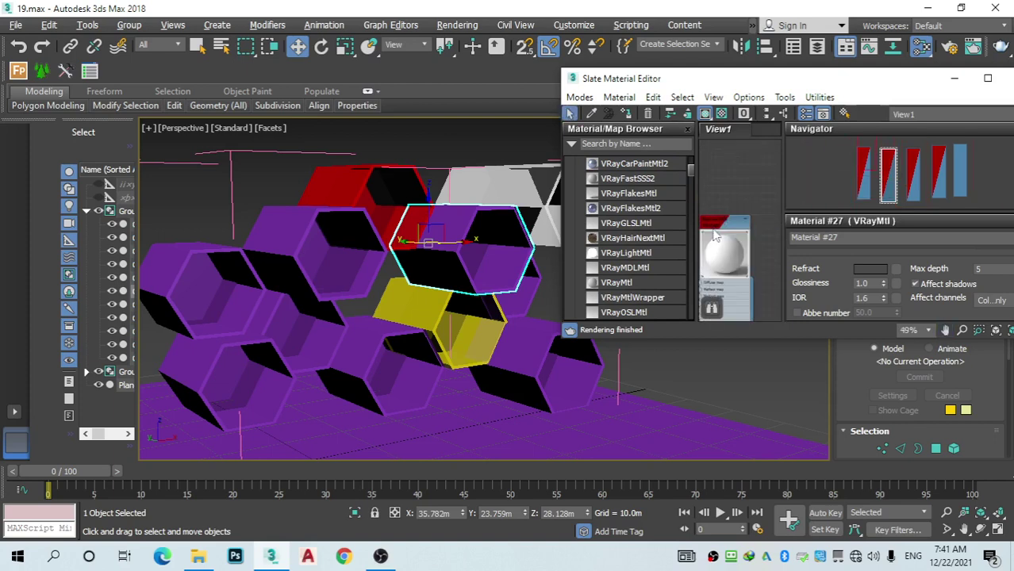
double_click(712, 220)
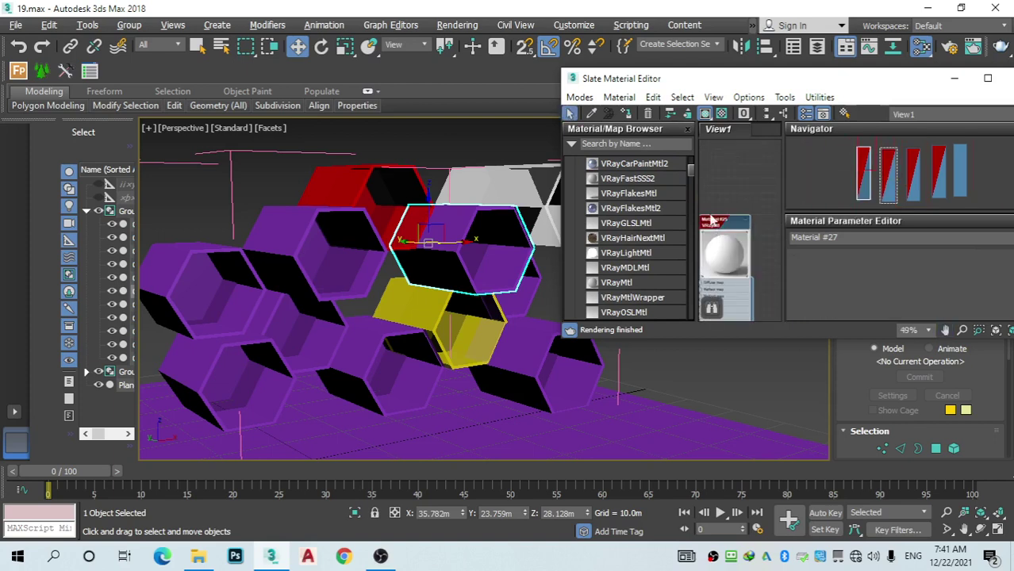
left_click(625, 114)
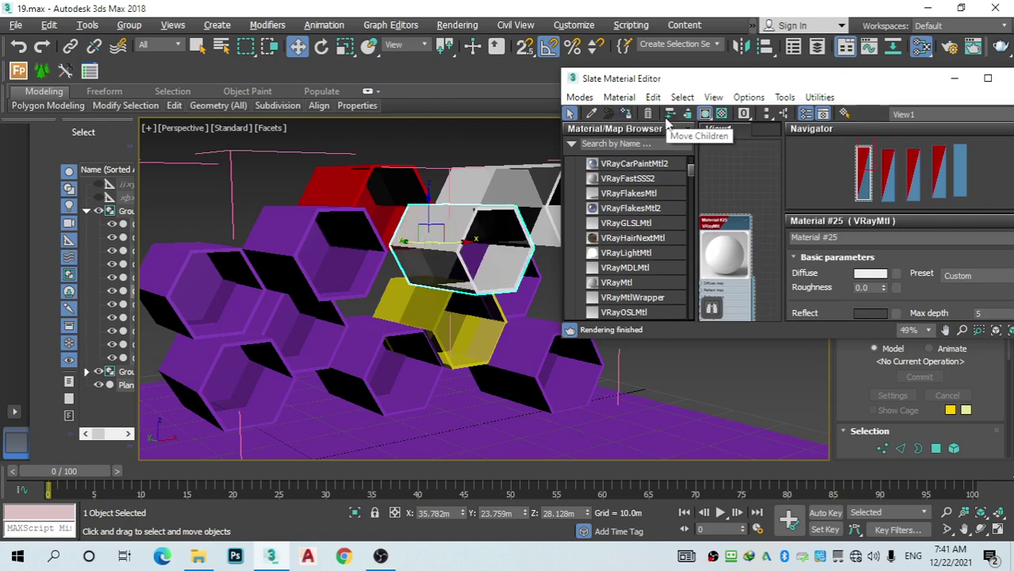
Step: Assign the red Material #27 to the purple hexagon frame partly hidden behind the white second-row frame
left_click(528, 288)
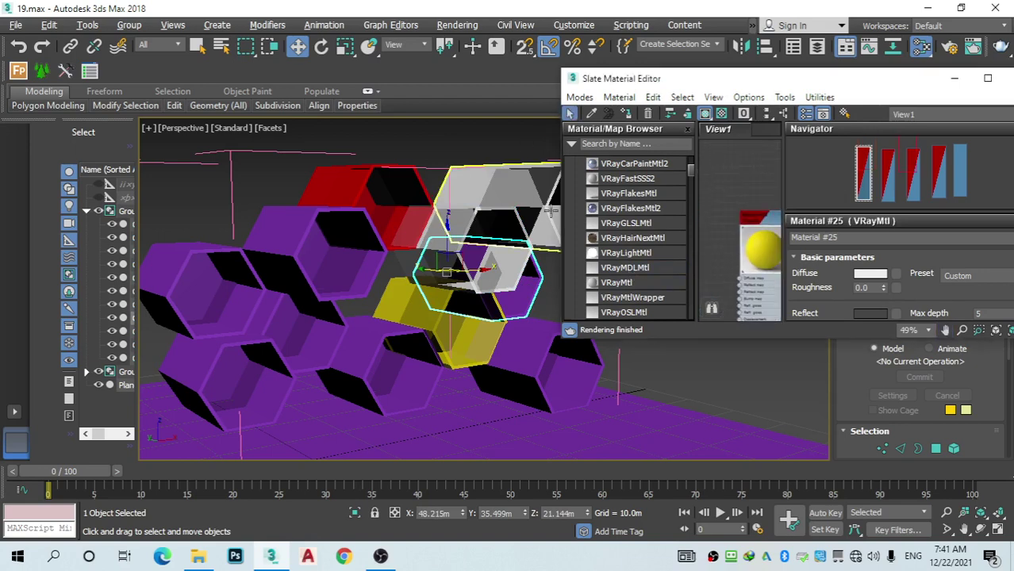
left_click(794, 179)
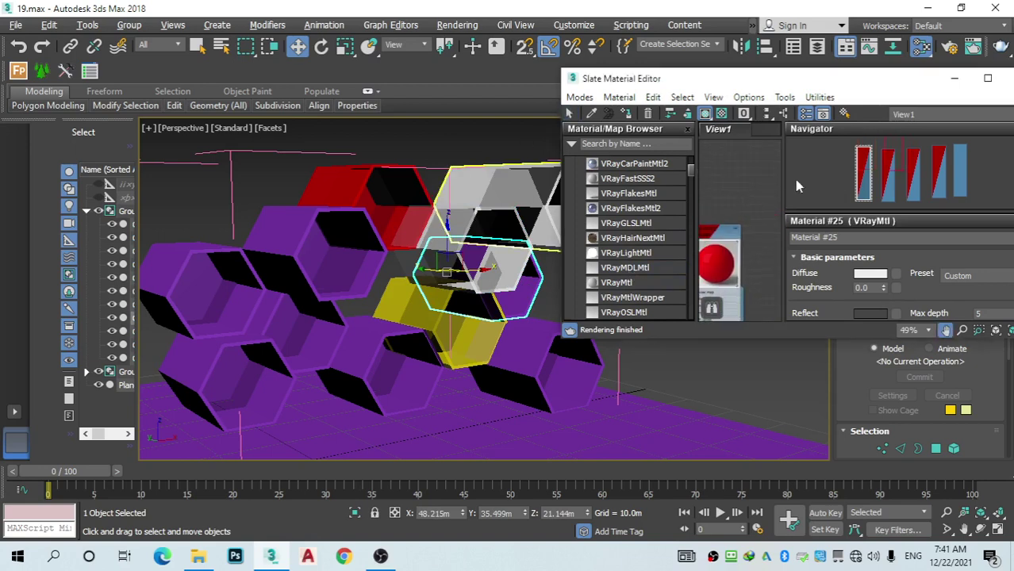
double_click(707, 235)
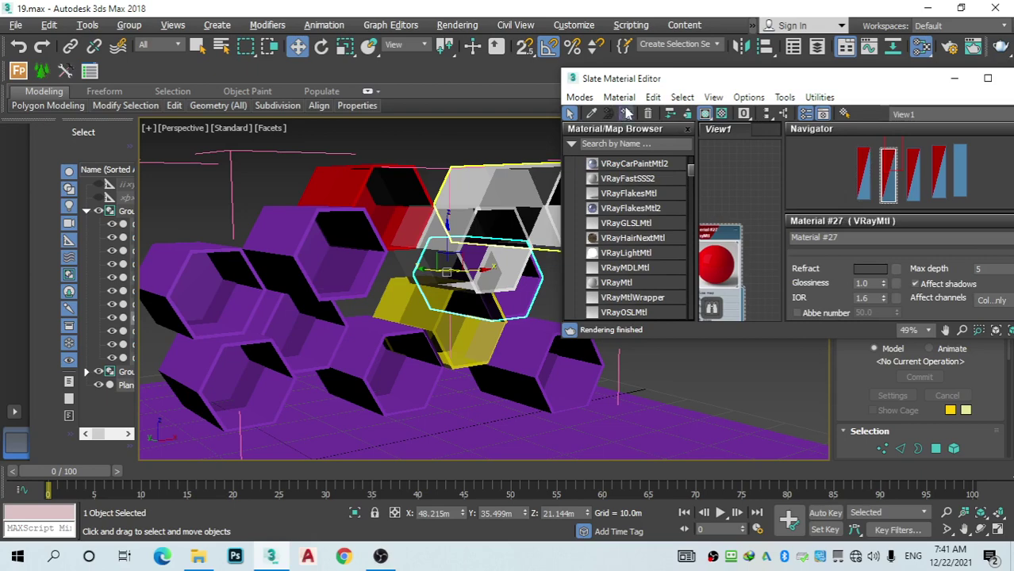
Step: Assign the white Material #25 to the rightmost hexagon frame in the bottom row
left_click(526, 376)
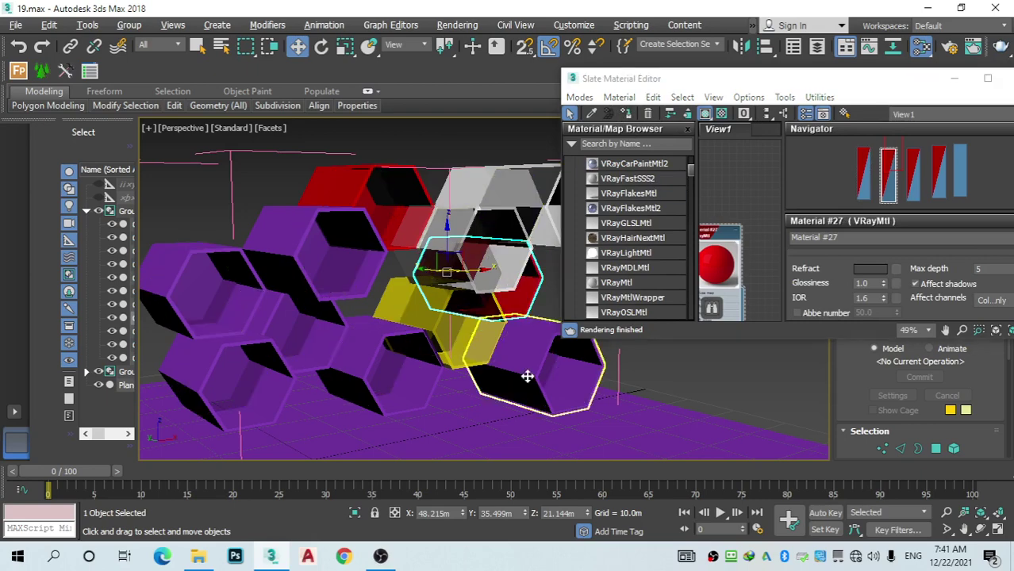
left_click(526, 376)
left_click(754, 185)
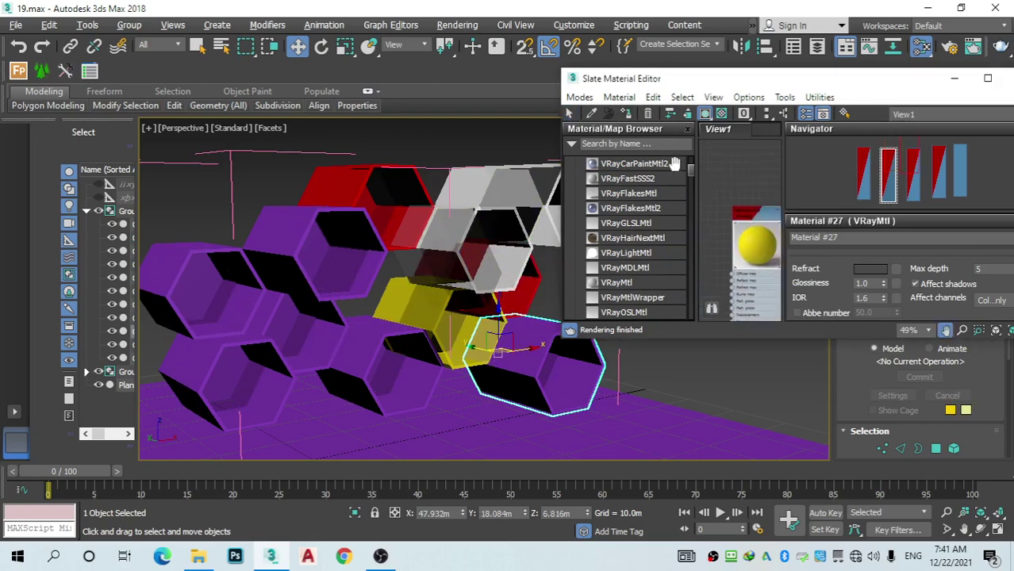
scroll(746, 207, "down", 10)
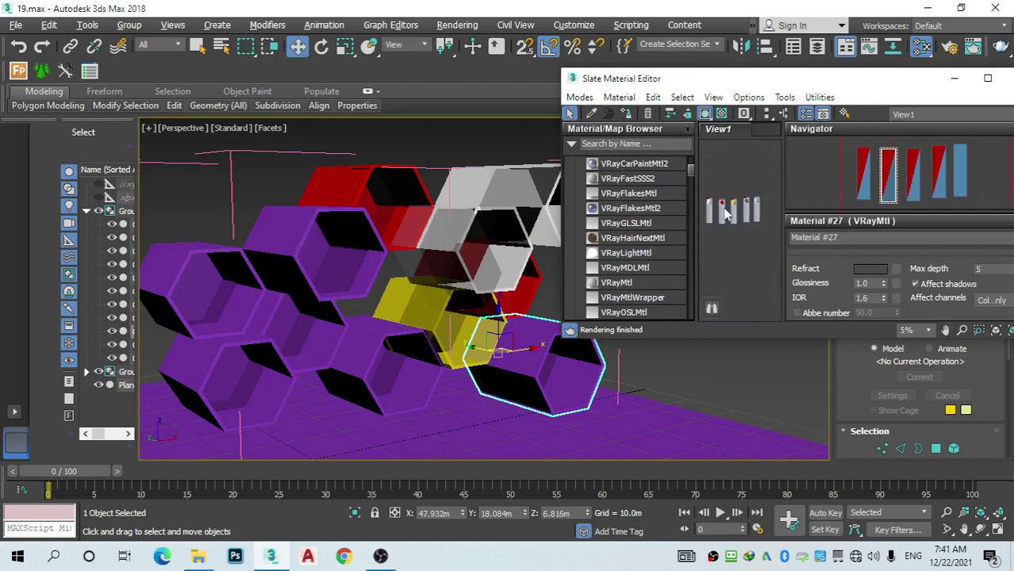
scroll(723, 214, "up", 8)
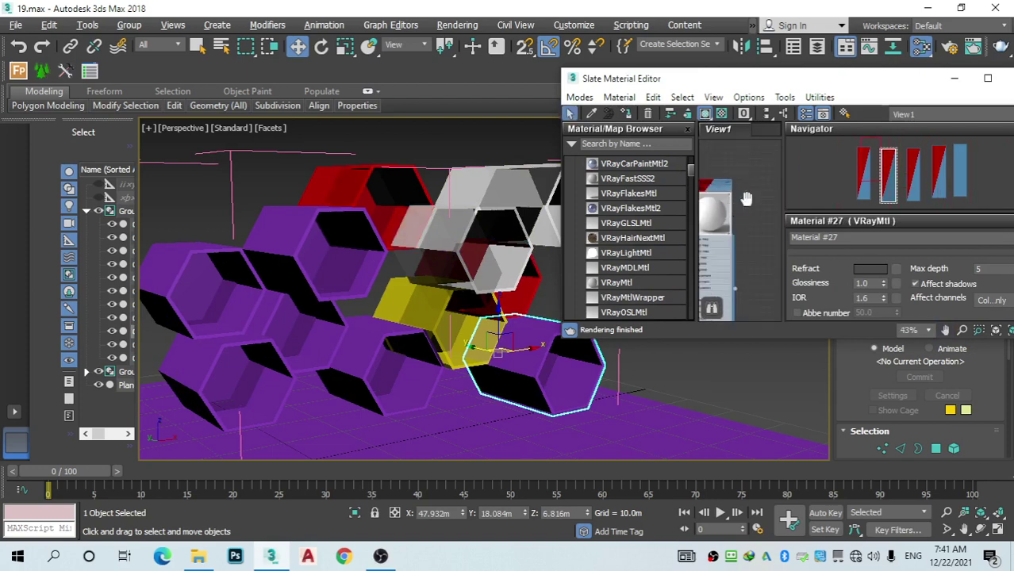
middle_click_drag(745, 199, 762, 205)
double_click(728, 222)
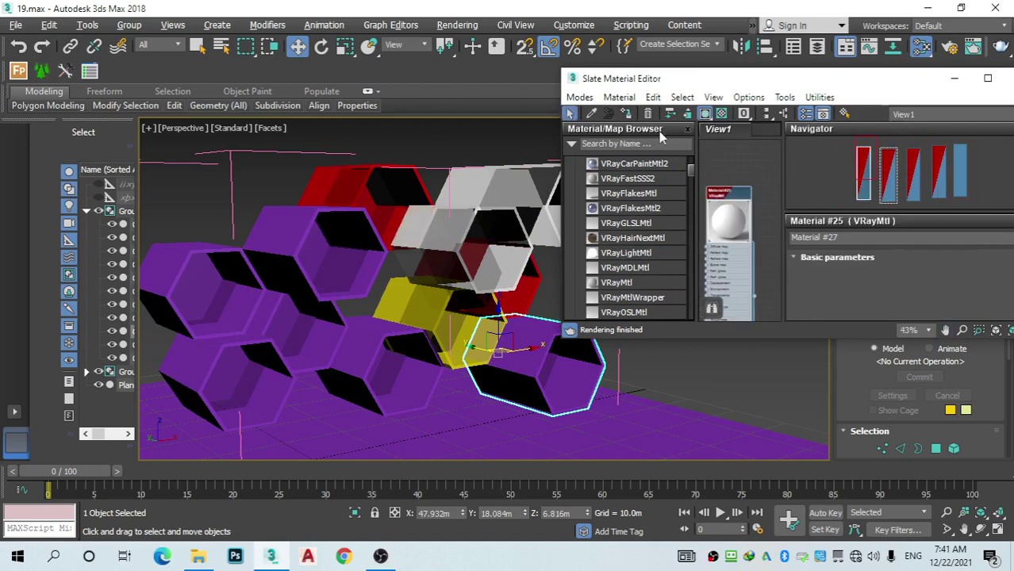
left_click(626, 114)
Step: Assign the yellow Material #28 to the purple second-row hexagon frame left of the white one
left_click(391, 332)
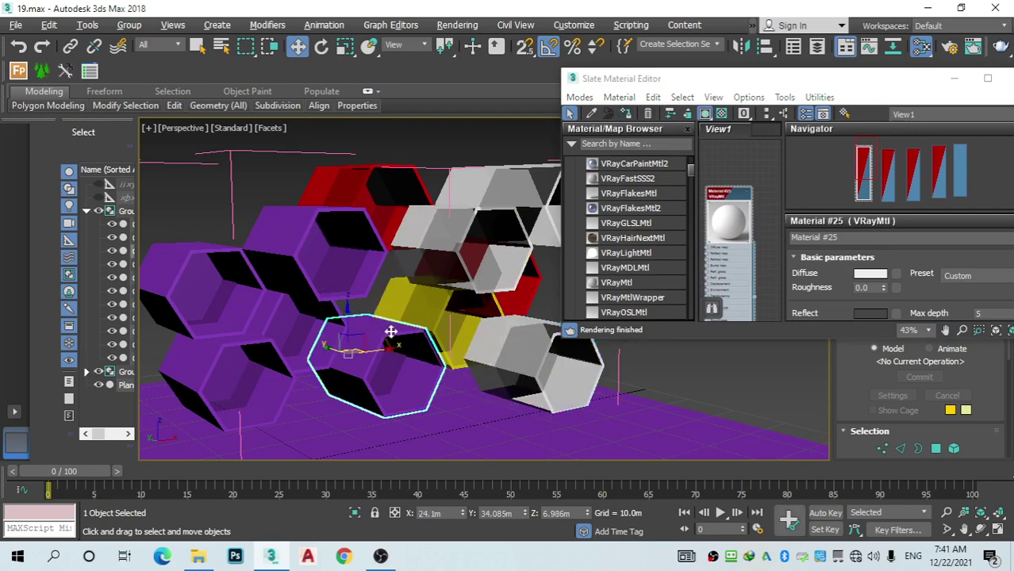
left_click(357, 281)
scroll(727, 186, "down", 10)
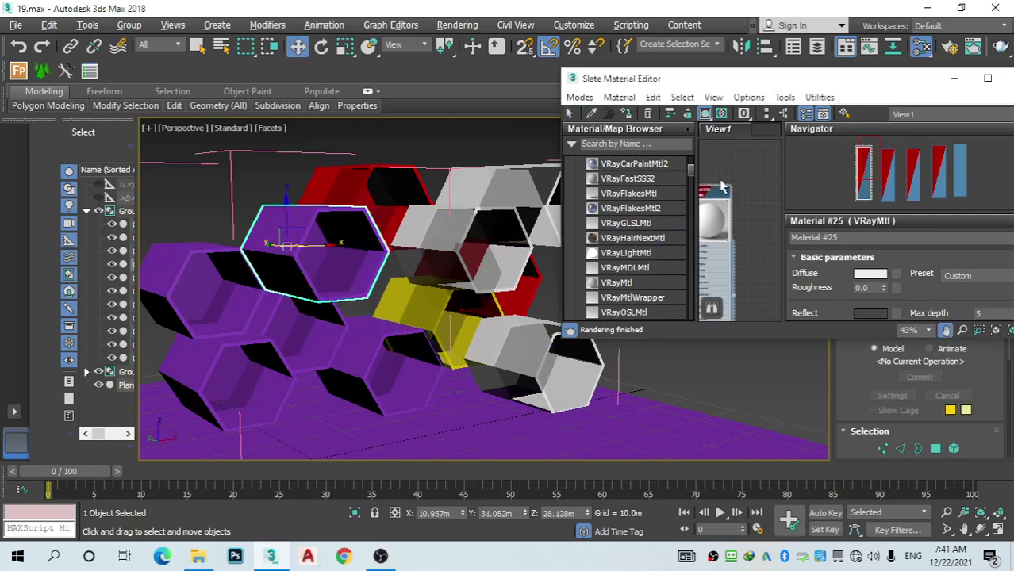
scroll(727, 199, "up", 5)
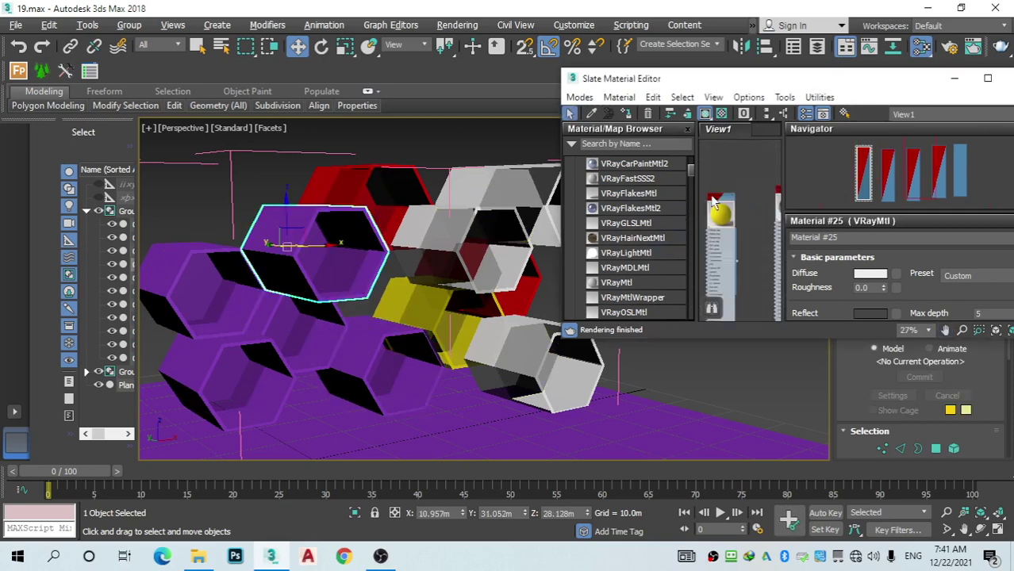
scroll(713, 202, "up", 1)
left_click(718, 208)
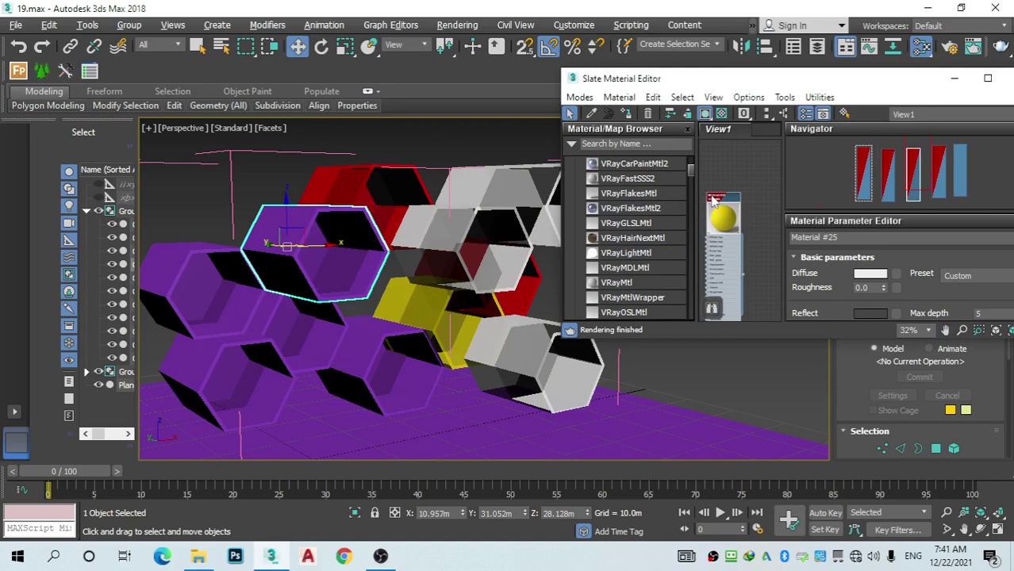
left_click(627, 113)
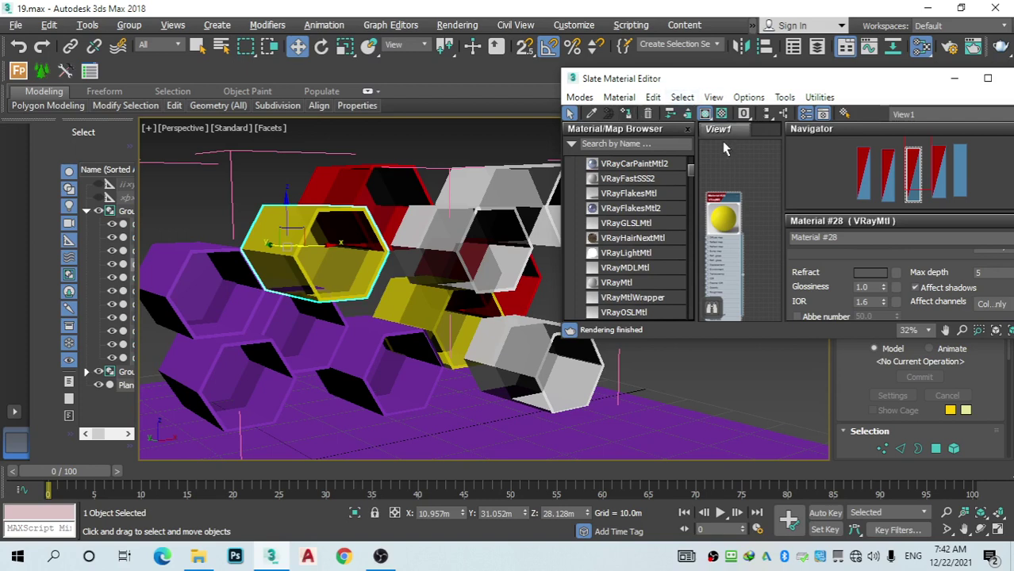
Step: Assign the red Material #27 to the middle hexagon frame in the bottom row
middle_click_drag(730, 165, 765, 231)
left_click(719, 240)
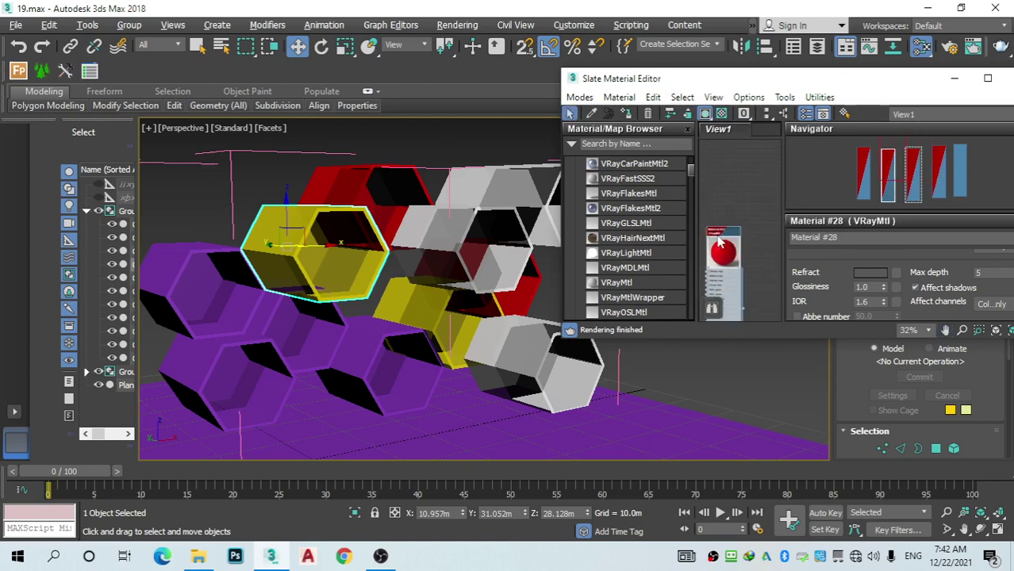
double_click(718, 241)
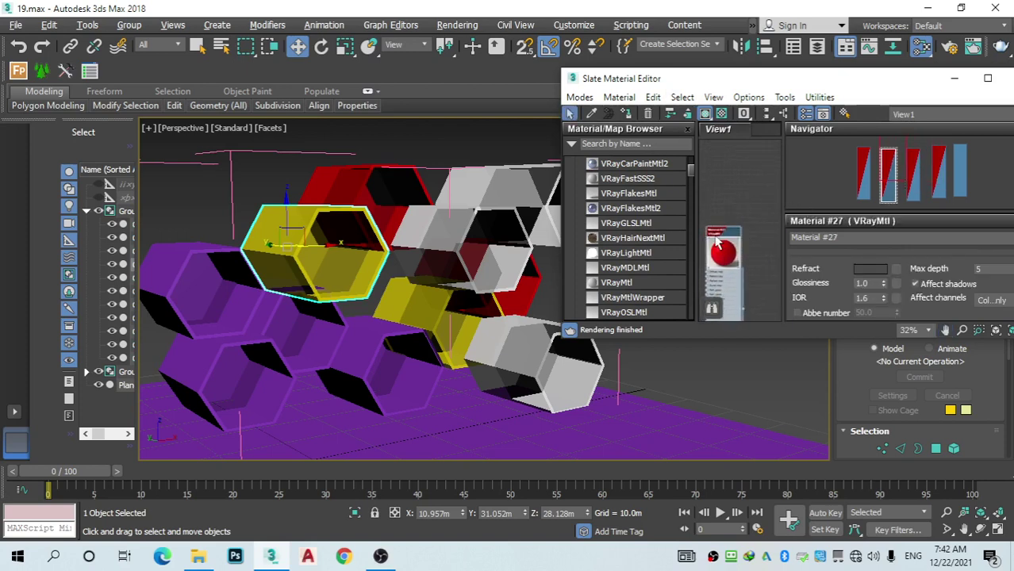
left_click_drag(718, 242, 737, 237)
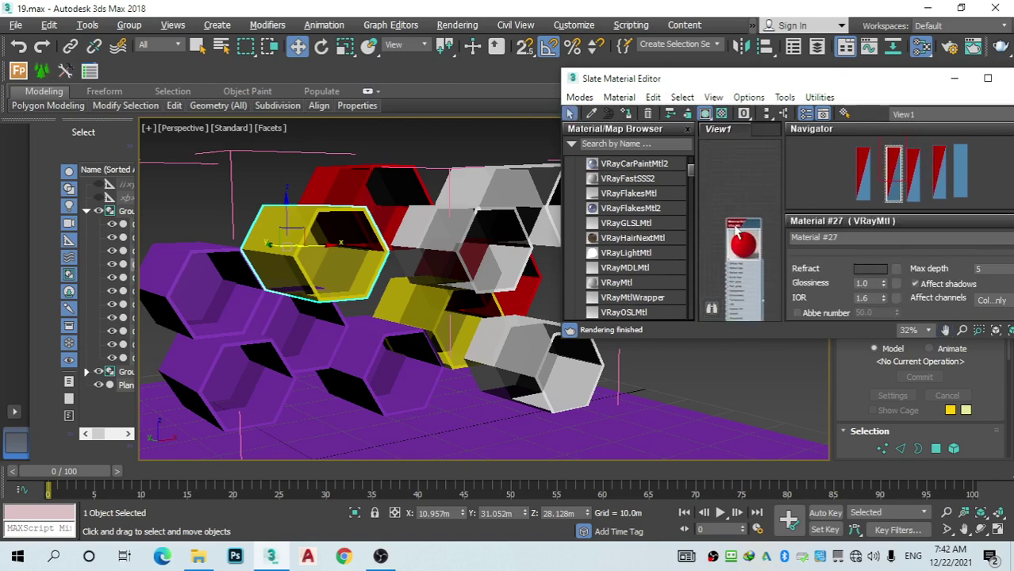
left_click(382, 333)
left_click(627, 114)
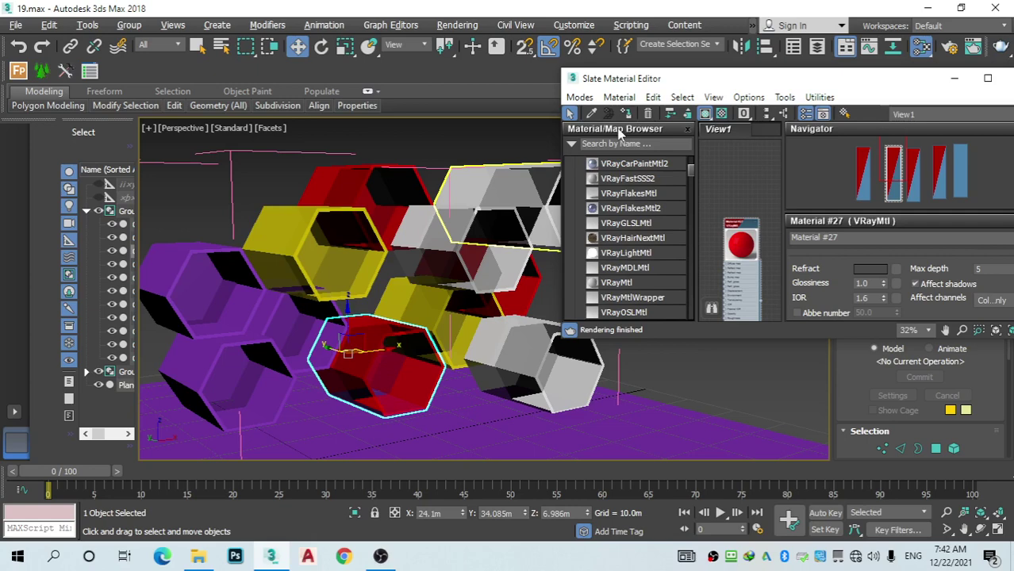
Step: Assign the white Material #25 to the purple hexagon frame between the left yellow frame and the red bottom-row frame
left_click(278, 325)
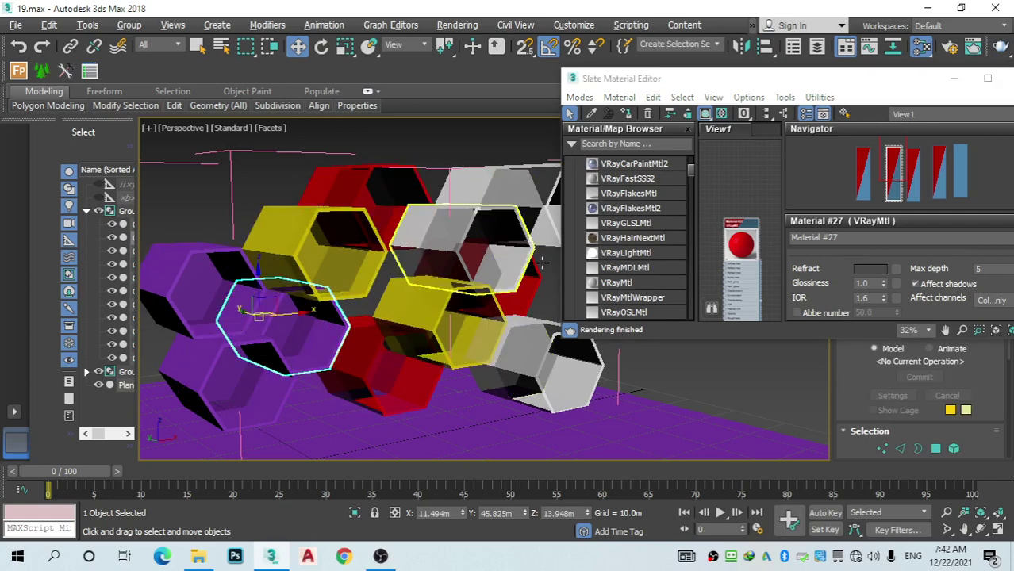
middle_click_drag(749, 183, 698, 202)
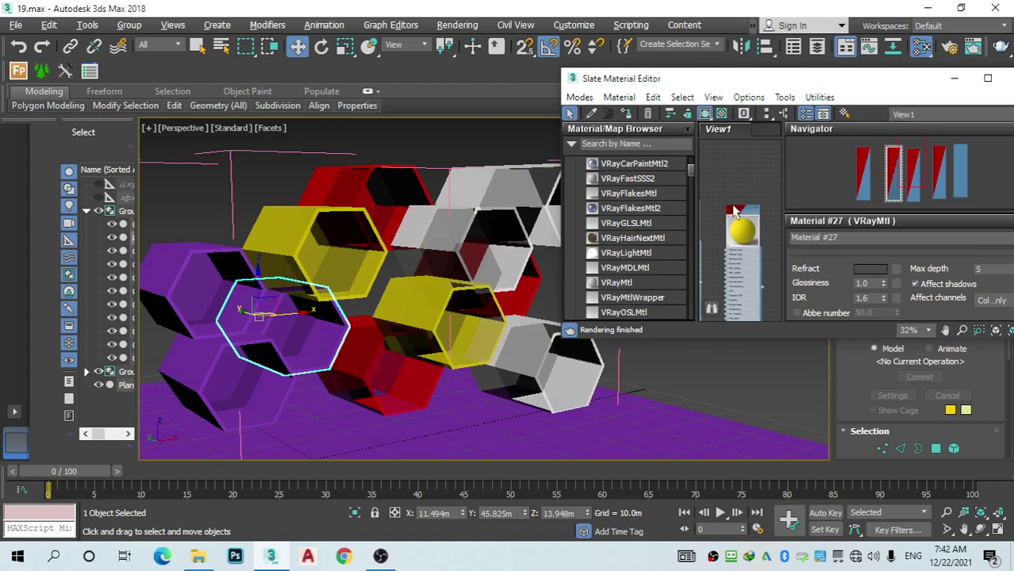
scroll(735, 214, "down", 3)
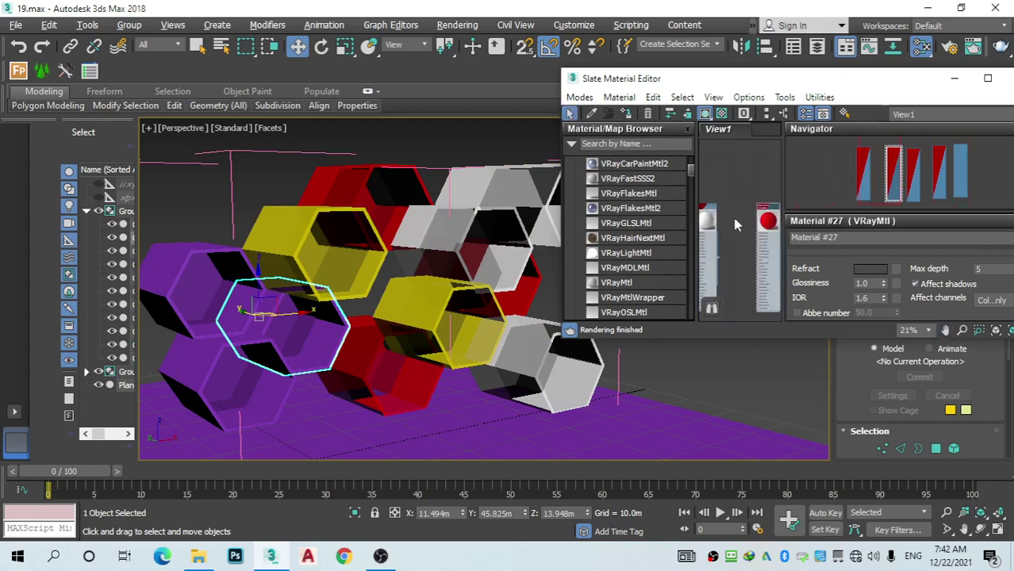
scroll(728, 227, "up", 5)
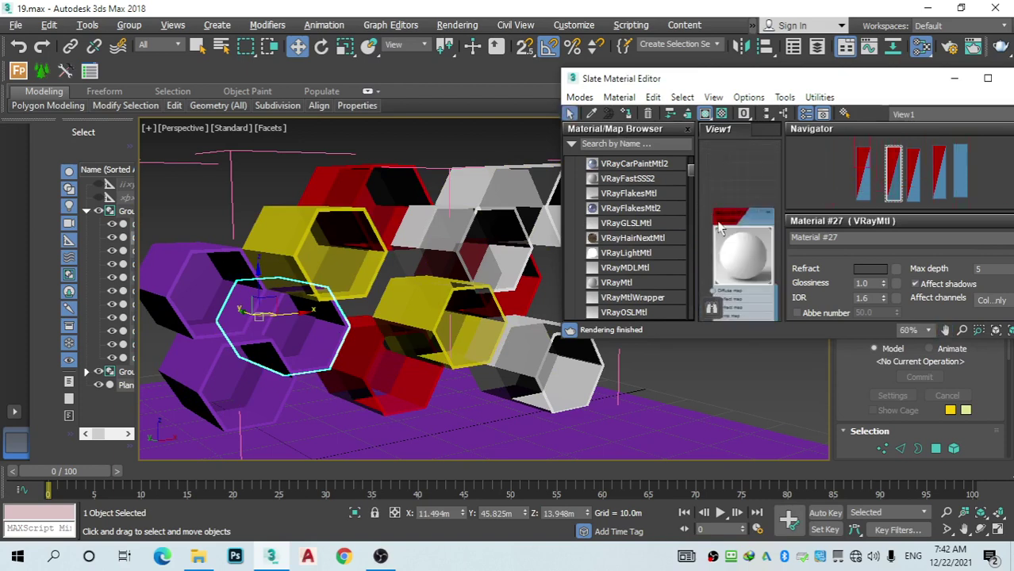
left_click(706, 216)
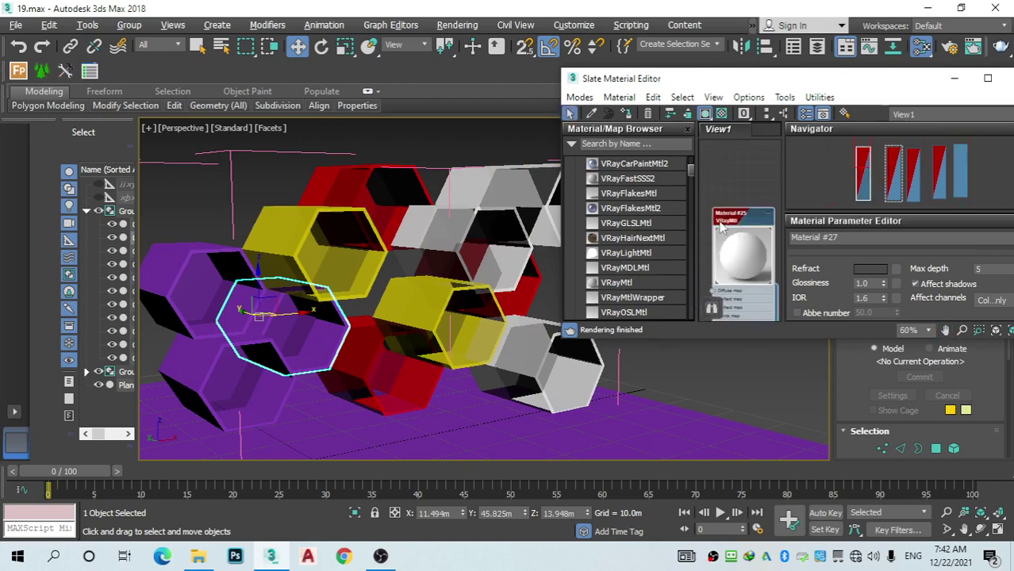
left_click(626, 113)
middle_click_drag(754, 177, 732, 182)
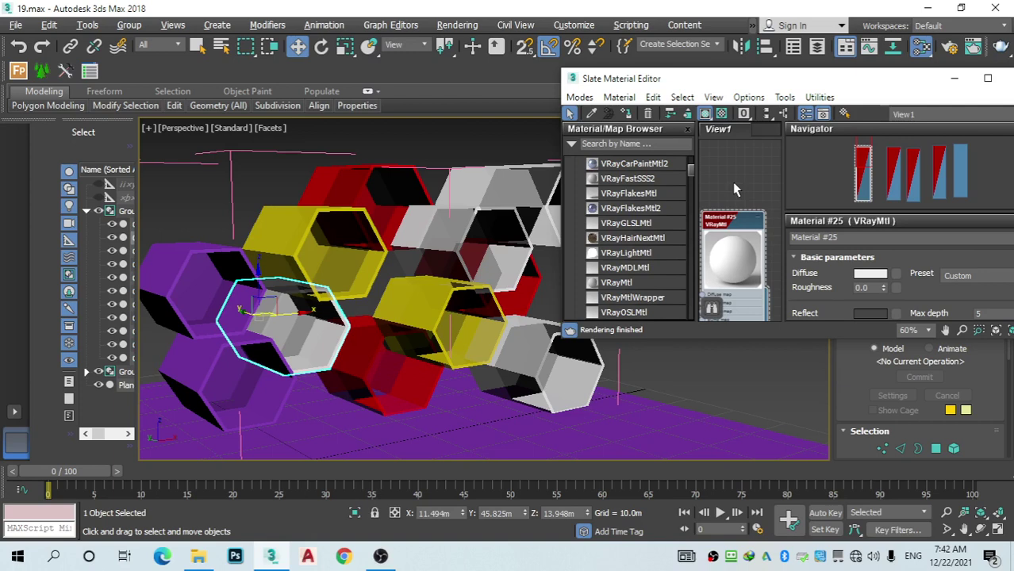
scroll(732, 182, "down", 4)
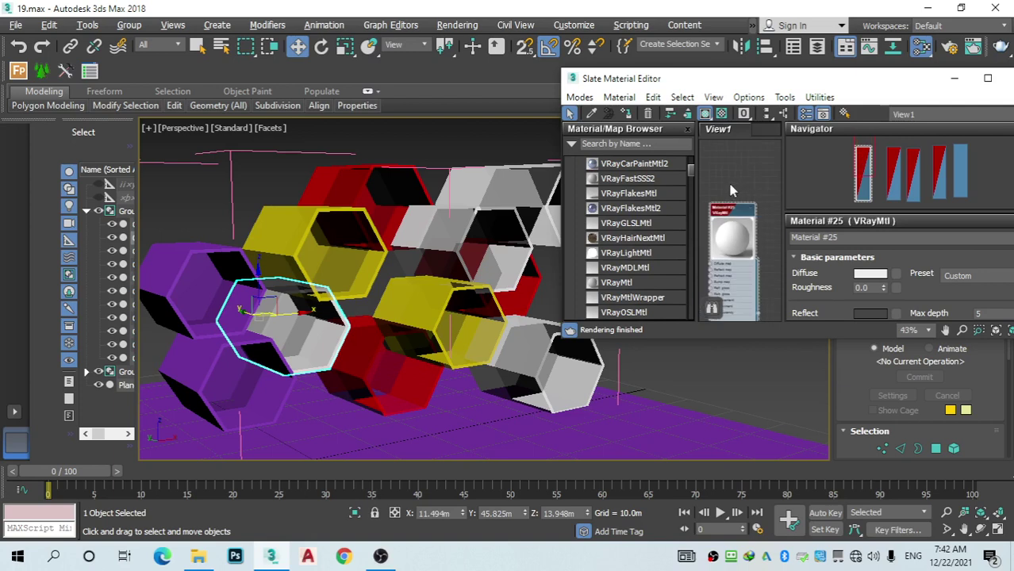
Step: Assign the yellow Material #28 to the leftmost hexagon frame in the bottom row
middle_click_drag(738, 210, 744, 208)
scroll(744, 208, "down", 8)
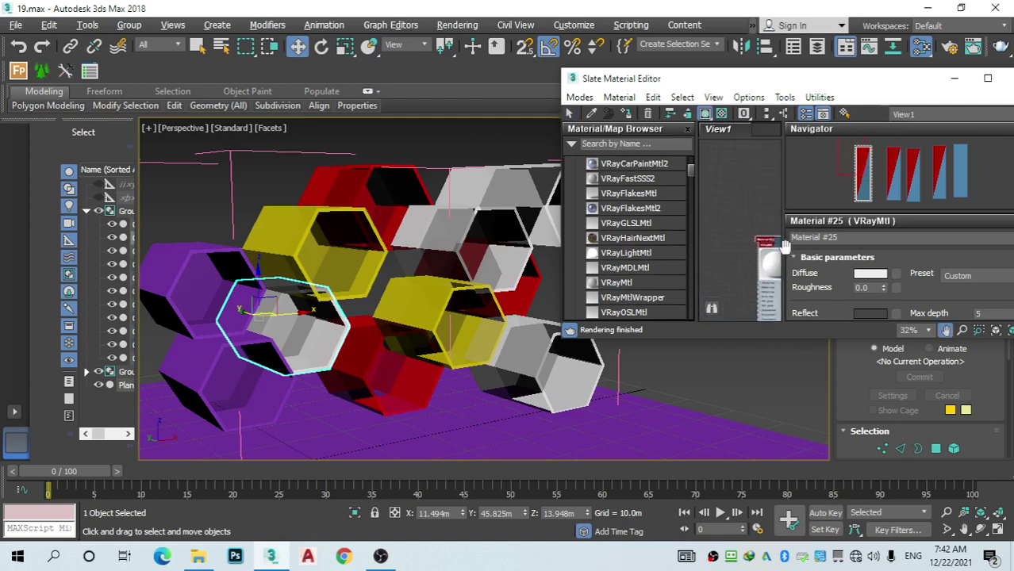
scroll(761, 224, "up", 4)
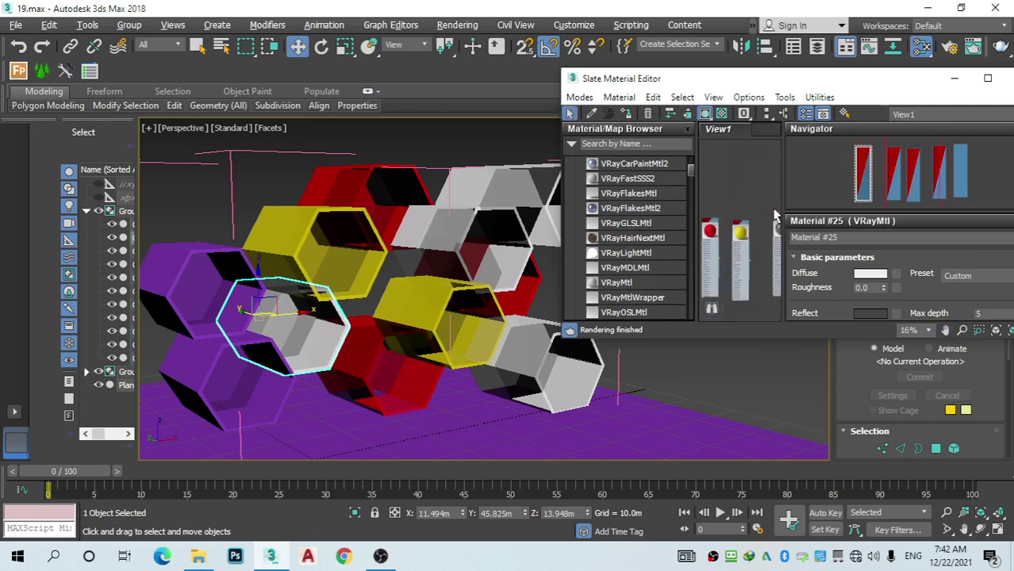
left_click(168, 354)
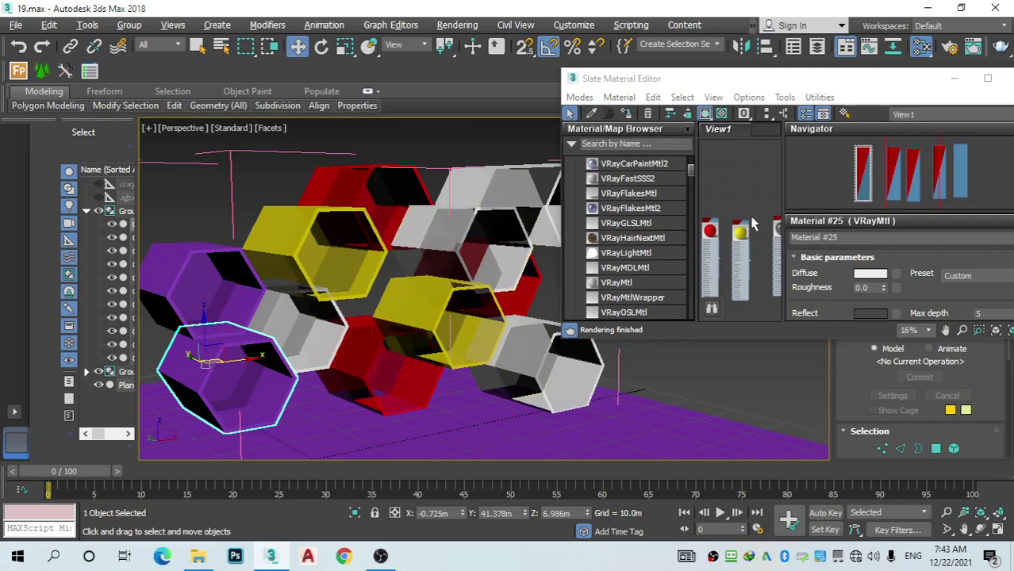
scroll(763, 235, "up", 2)
scroll(763, 235, "up", 2)
double_click(726, 234)
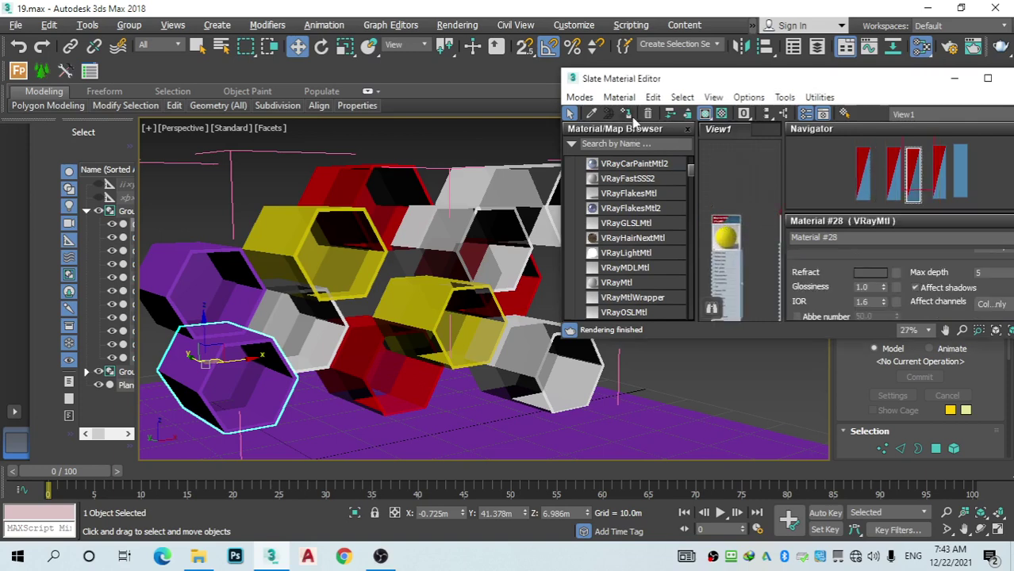
left_click_drag(730, 235, 738, 228)
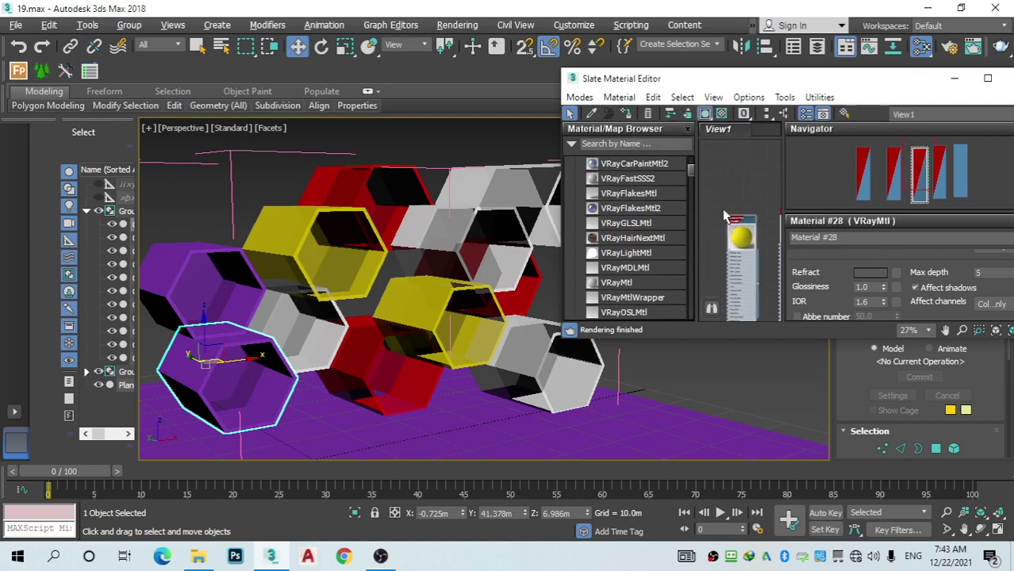
left_click(626, 114)
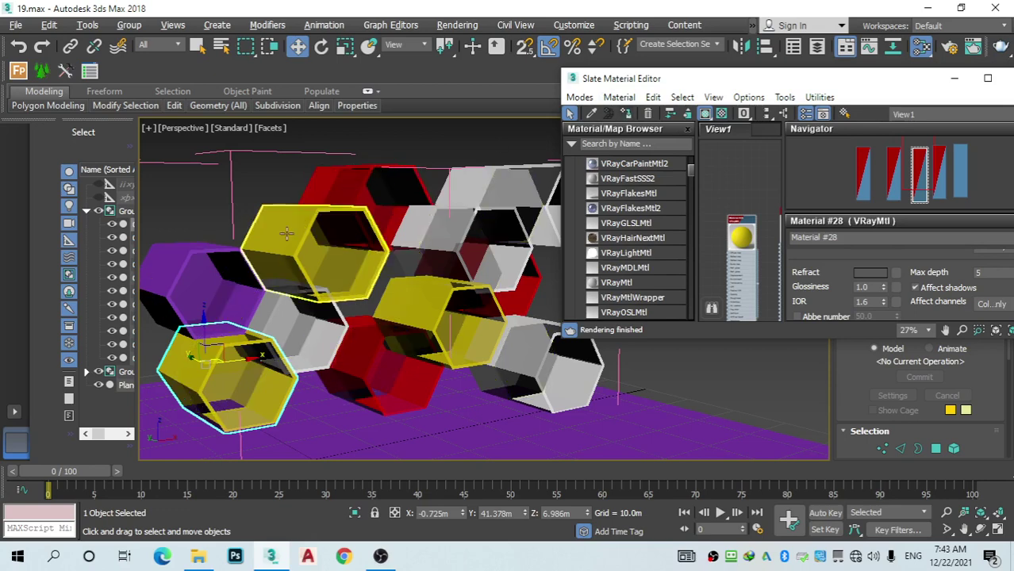
Step: Assign the red Material #27 to the remaining purple hexagon frame, at the far left above the yellow bottom-row frame
left_click(203, 274)
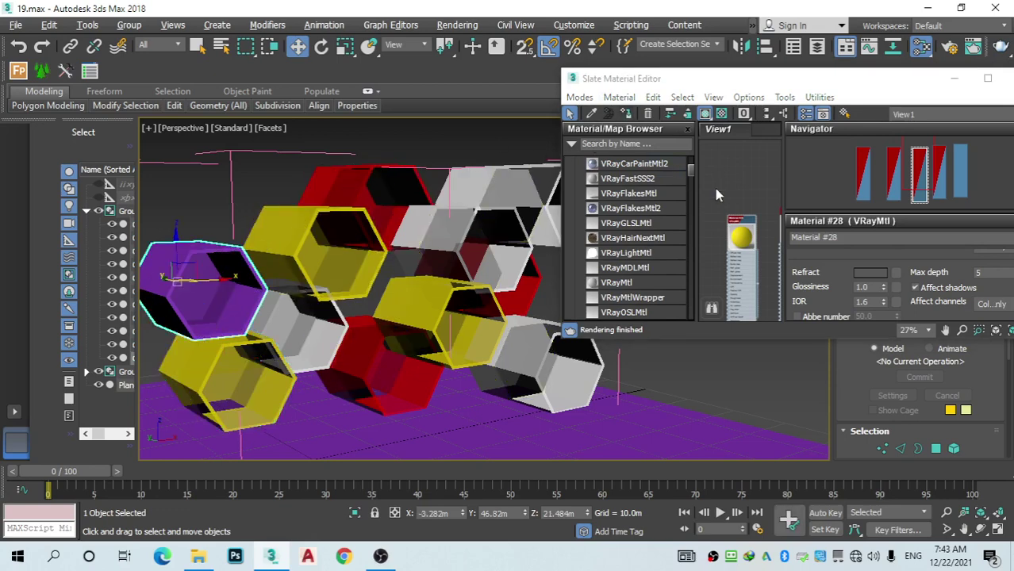
scroll(716, 195, "down", 5)
middle_click_drag(730, 213, 741, 218)
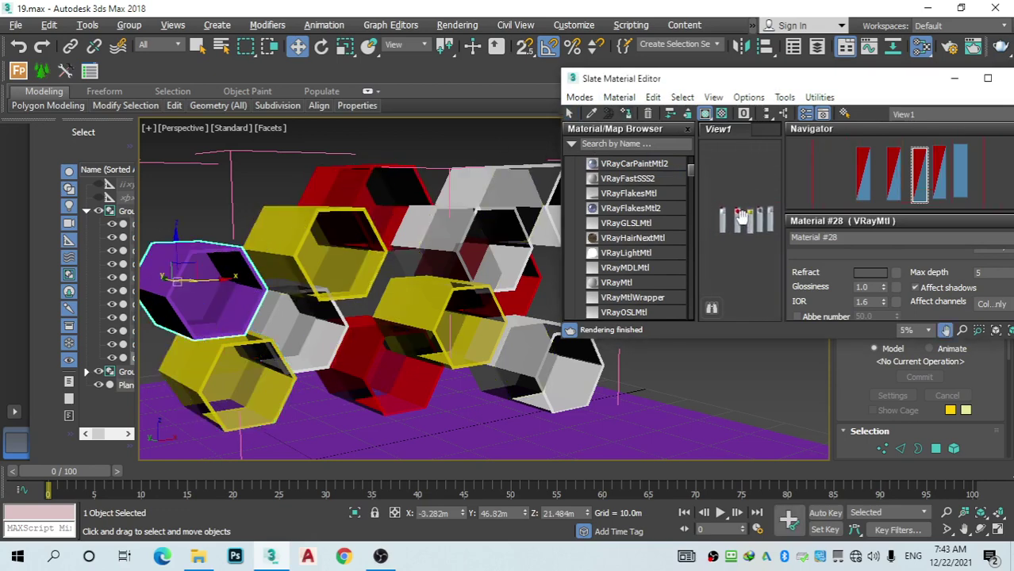
scroll(740, 218, "up", 8)
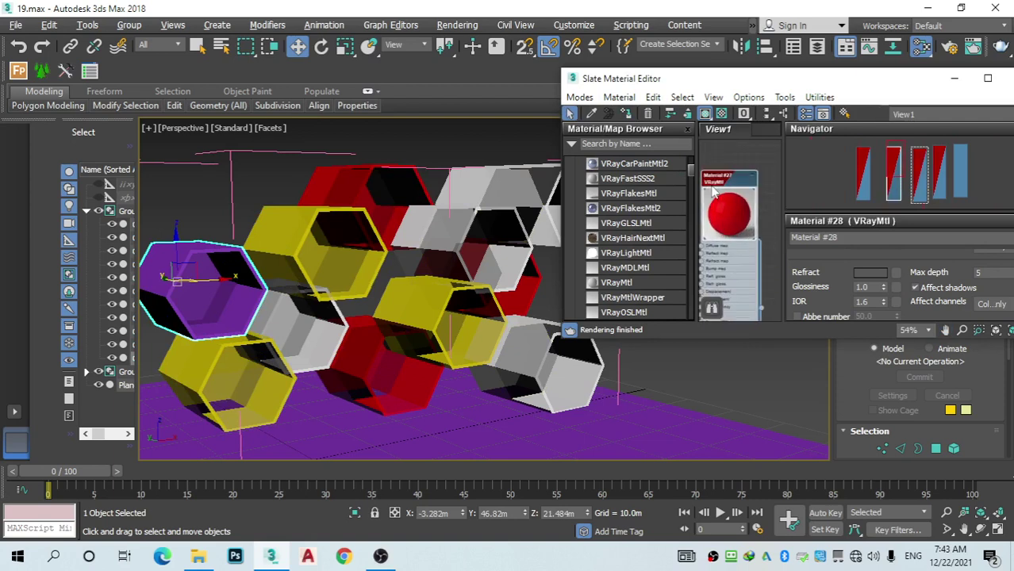
left_click(625, 115)
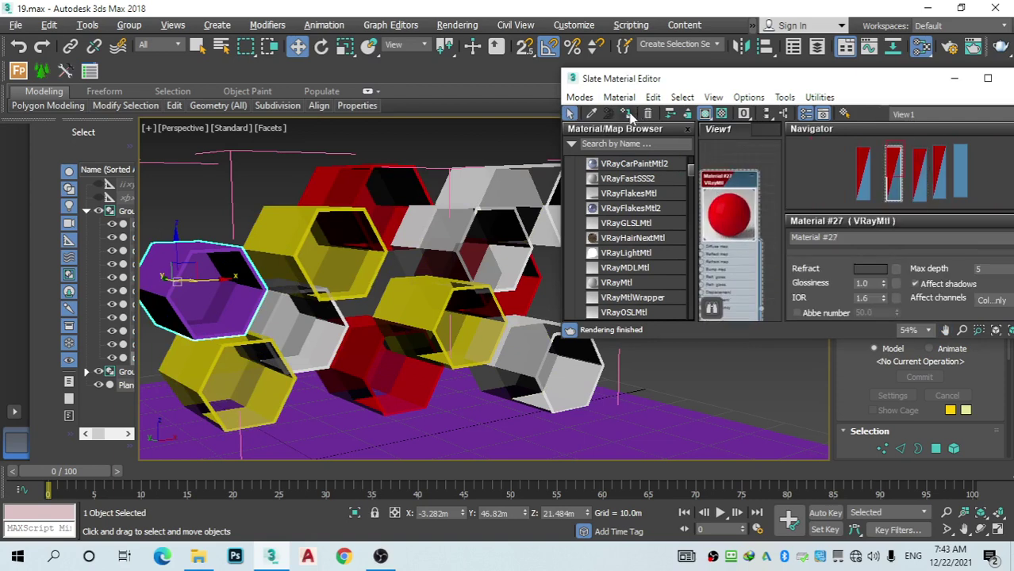
left_click(629, 115)
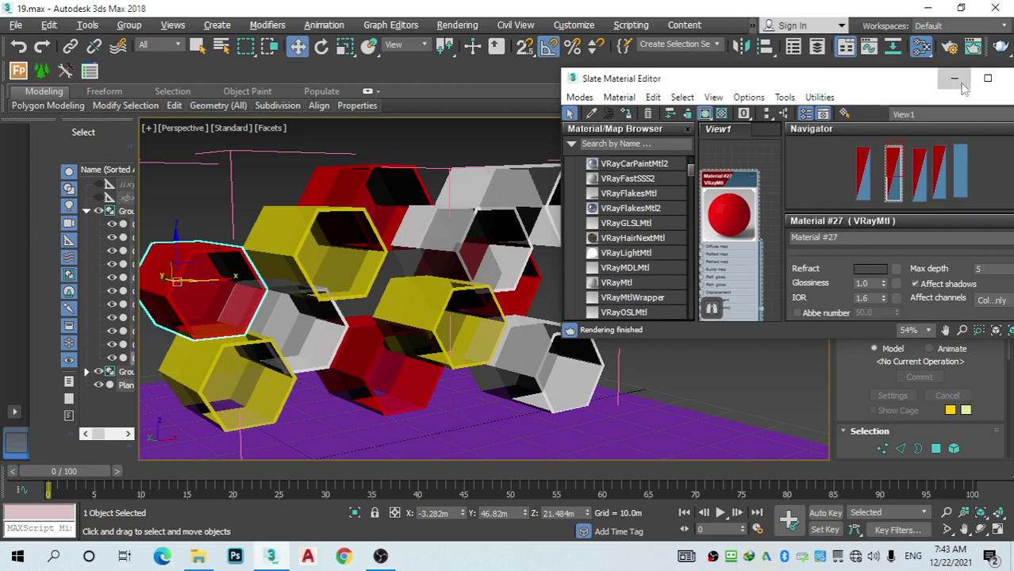
Step: Minimize the material editor and close the opened group of hexagon frames
left_click(954, 79)
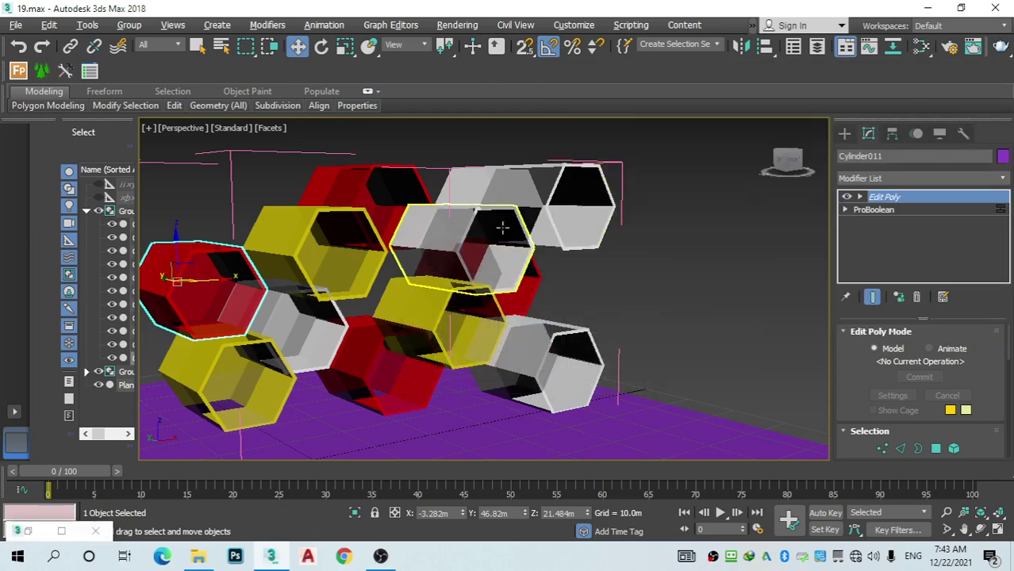
left_click(130, 26)
left_click(146, 123)
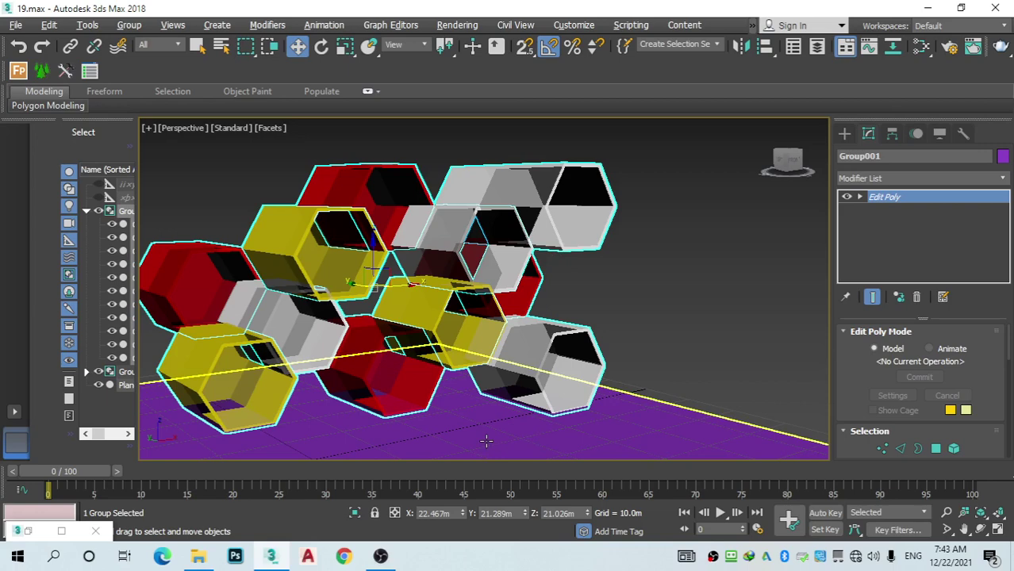
Step: Assign the white Material #25 to the purple floor plane beneath the shelf
left_click(923, 47)
scroll(718, 170, "down", 5)
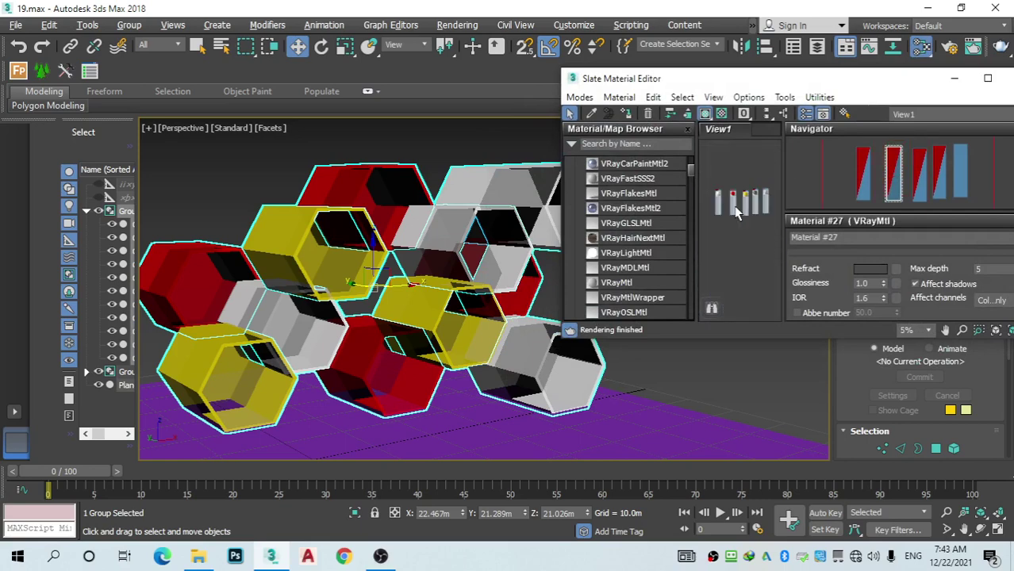
scroll(709, 188, "up", 3)
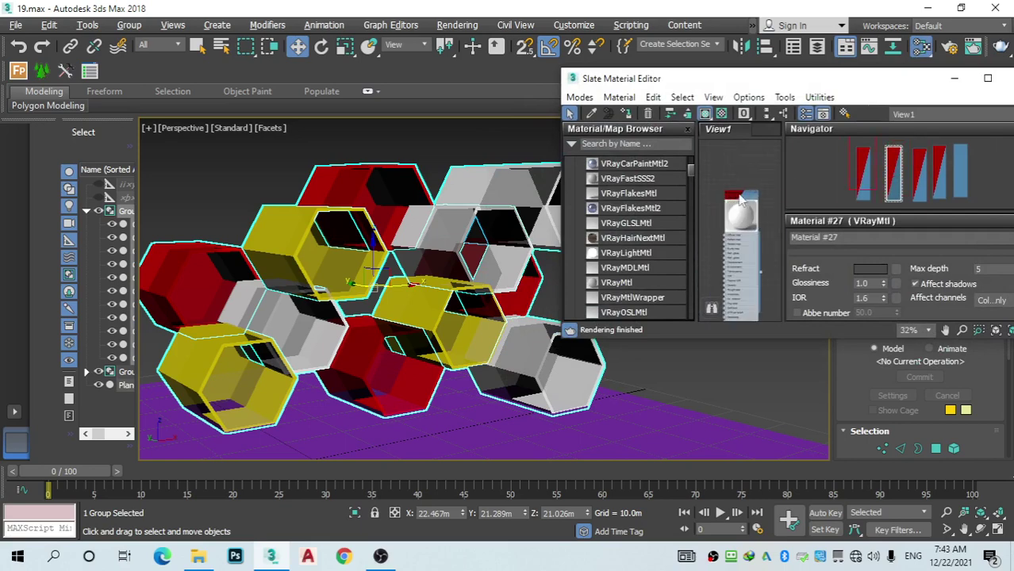
left_click(626, 113)
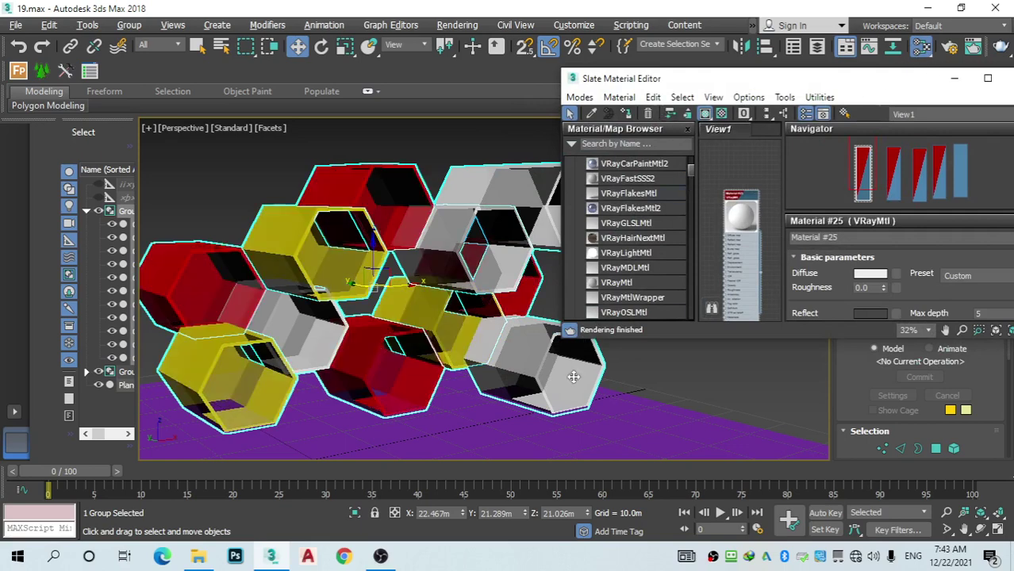
left_click(568, 428)
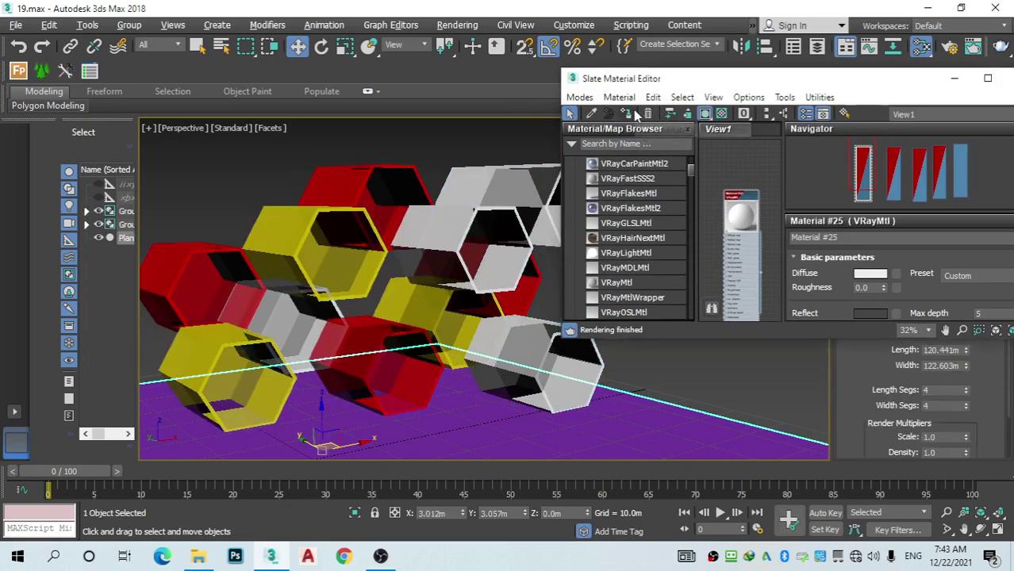
left_click(628, 114)
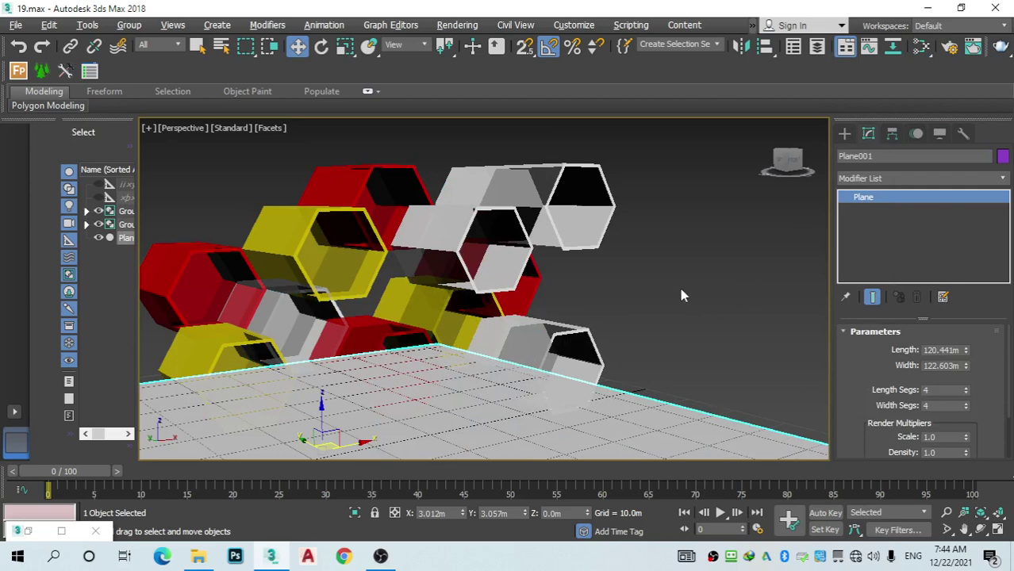
Step: Enlarge the floor plane by scaling it to about 162% in X and 203% in Y
scroll(680, 295, "down", 5)
middle_click_drag(681, 296, 625, 341, "alt")
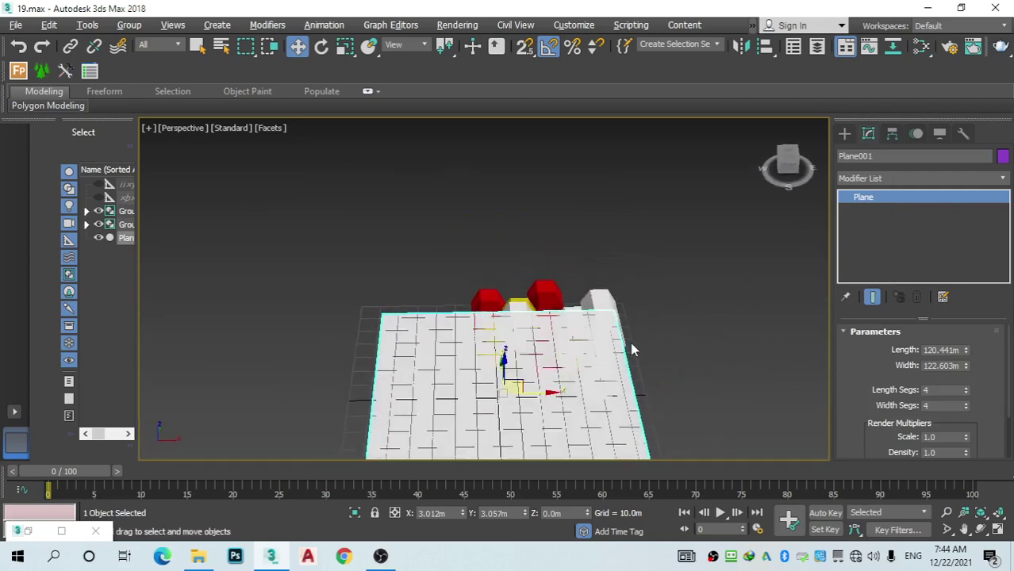
scroll(632, 349, "down", 5)
scroll(604, 327, "up", 3)
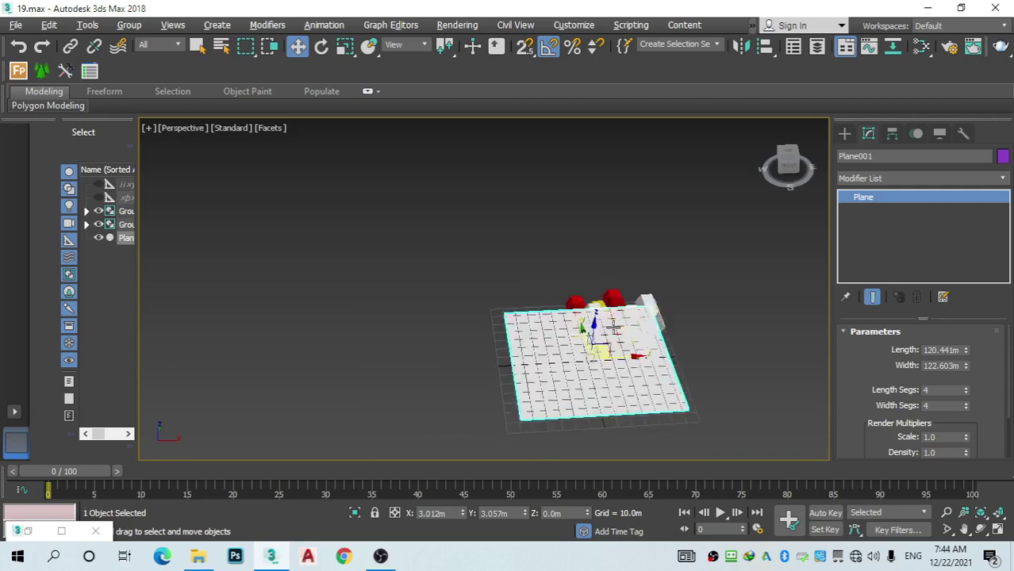
middle_click_drag(605, 327, 585, 408, "alt")
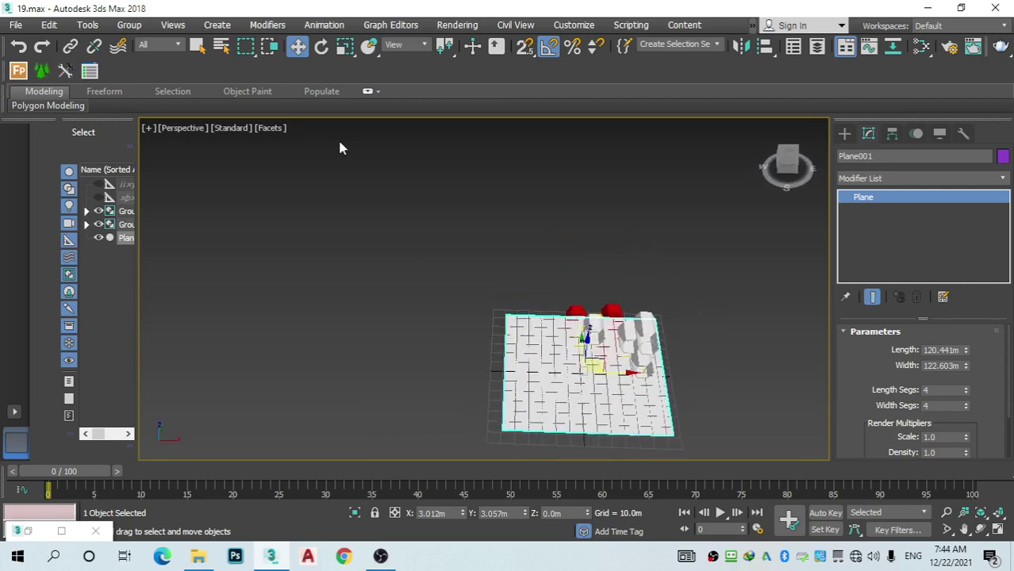
left_click(345, 46)
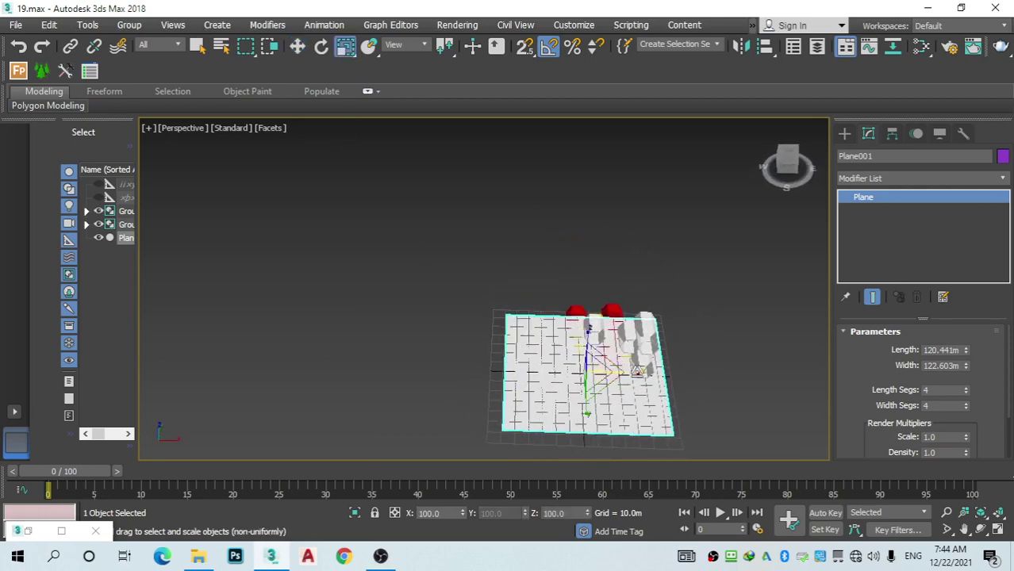
left_click_drag(587, 413, 588, 454)
scroll(678, 333, "up", 5)
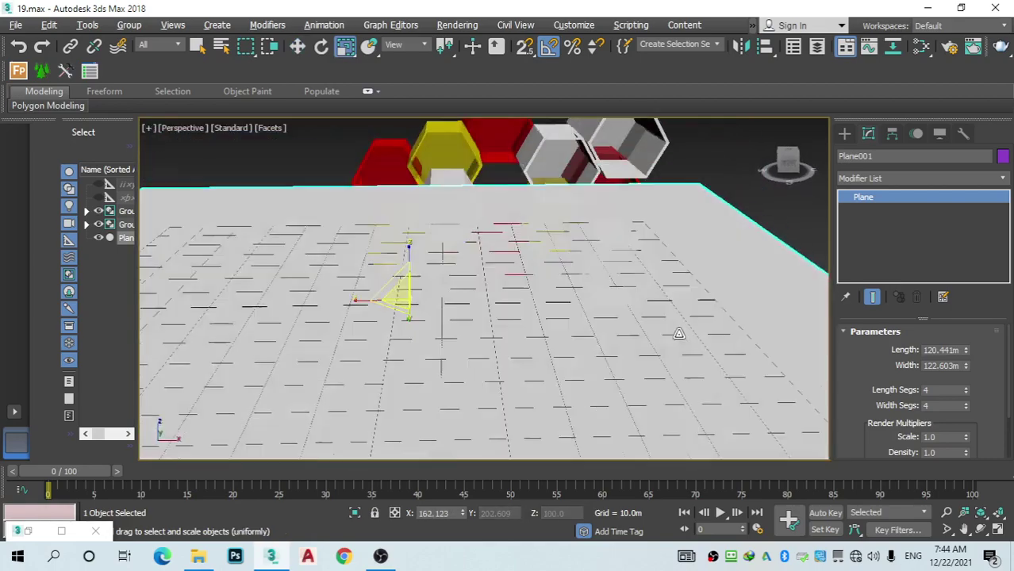
middle_click_drag(678, 333, 723, 313, "alt")
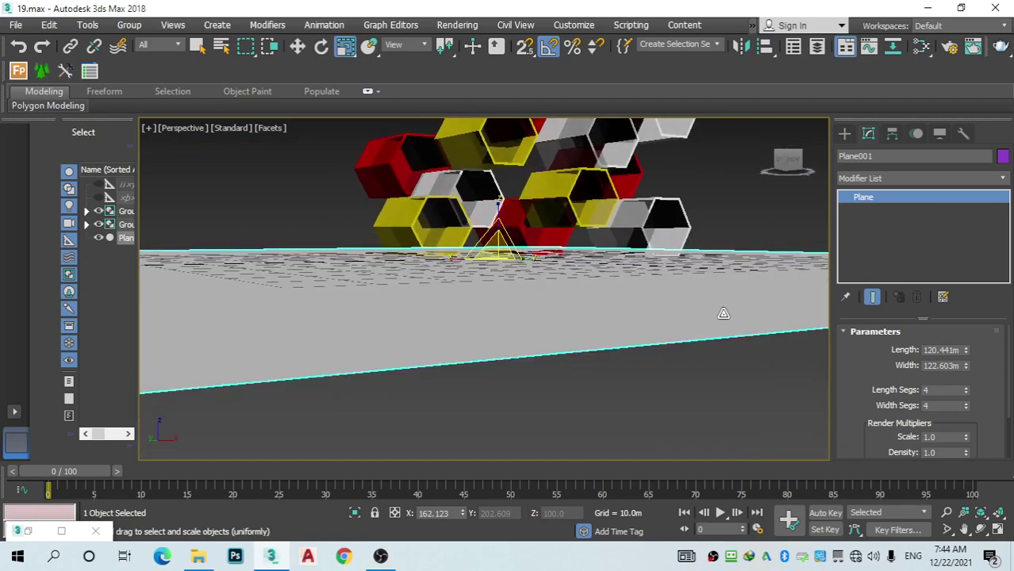
middle_click_drag(722, 313, 543, 396)
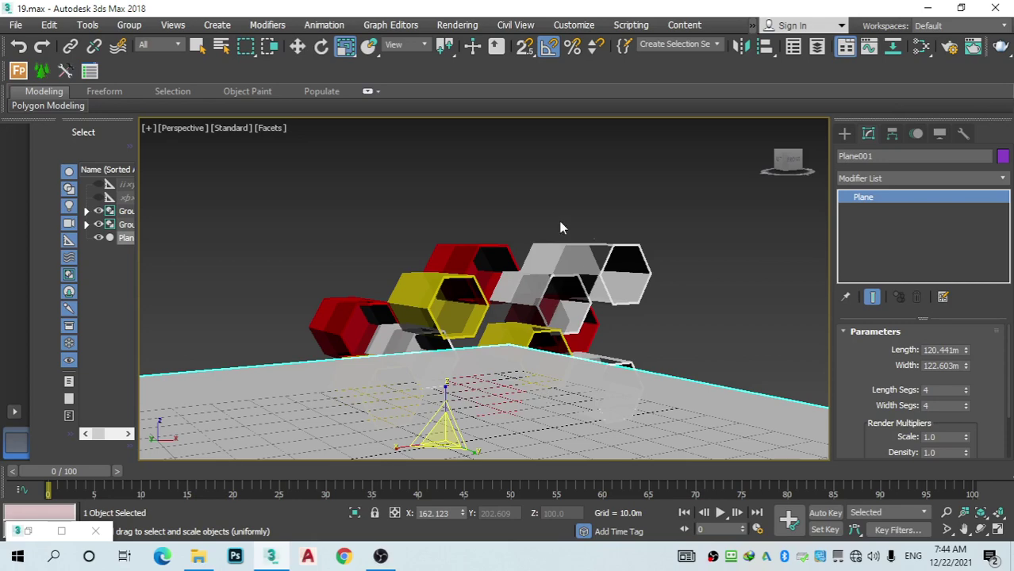
Step: Place a V-Ray physical camera with AutoGrid on, at about X -25.8 m, Y -58.2 m, aimed towards the shelf
left_click(297, 46)
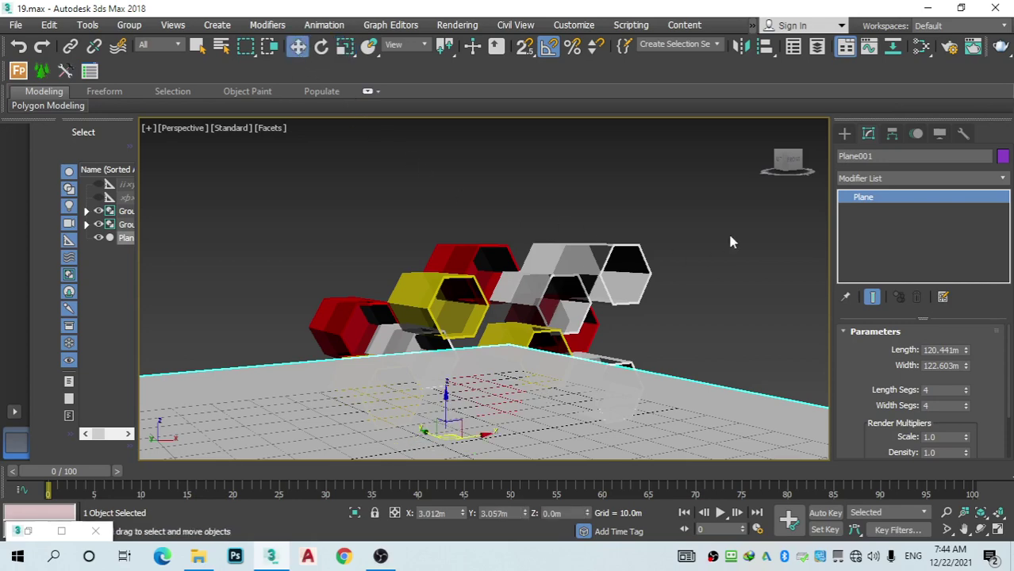
left_click(787, 158)
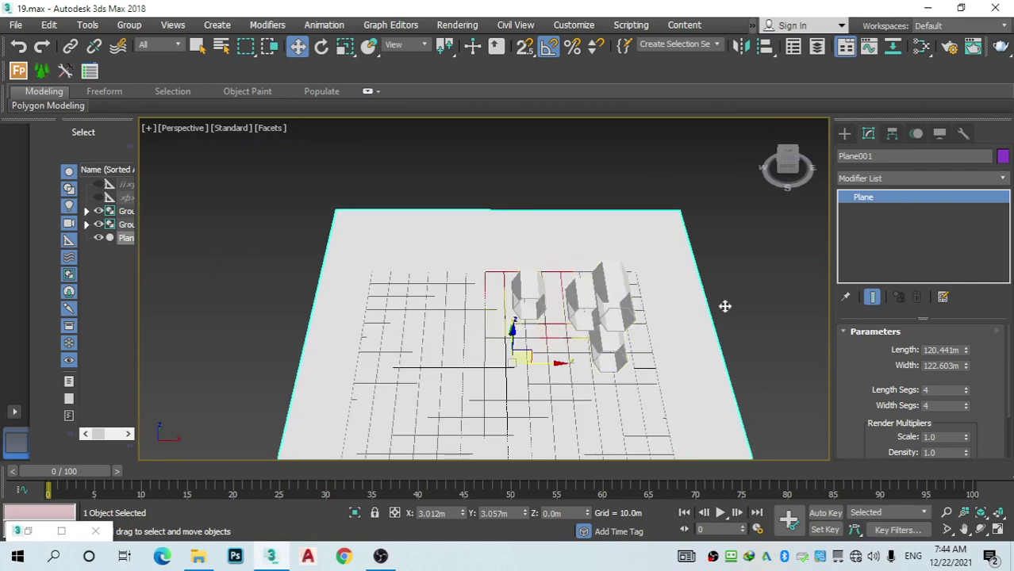
left_click(844, 134)
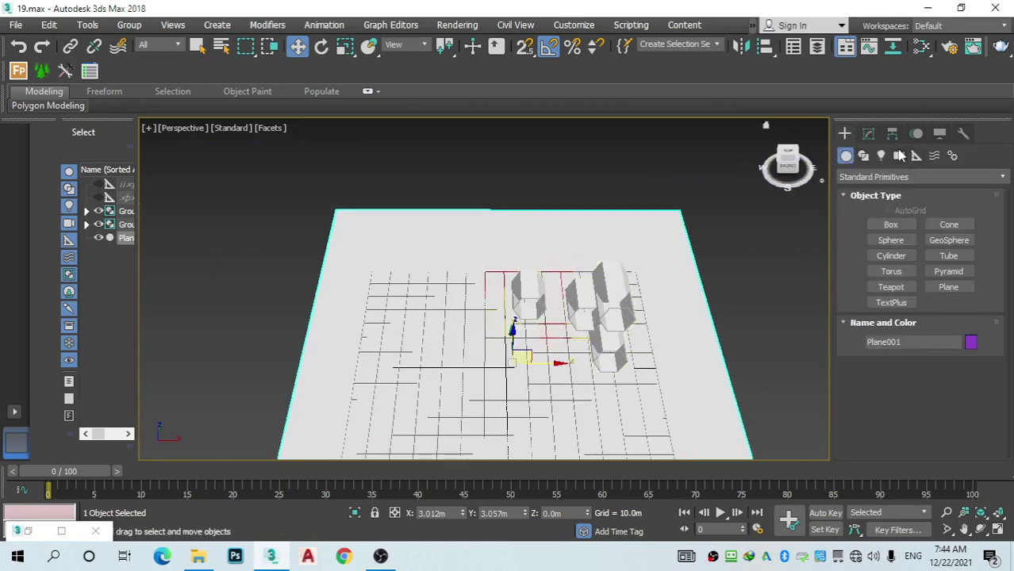
left_click(899, 156)
left_click(919, 180)
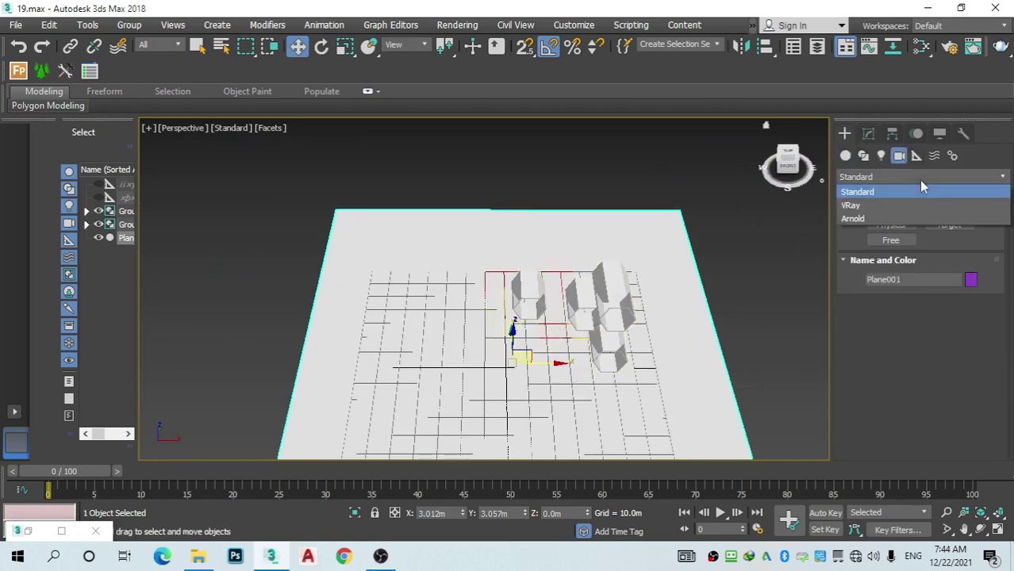
left_click(900, 206)
left_click(950, 224)
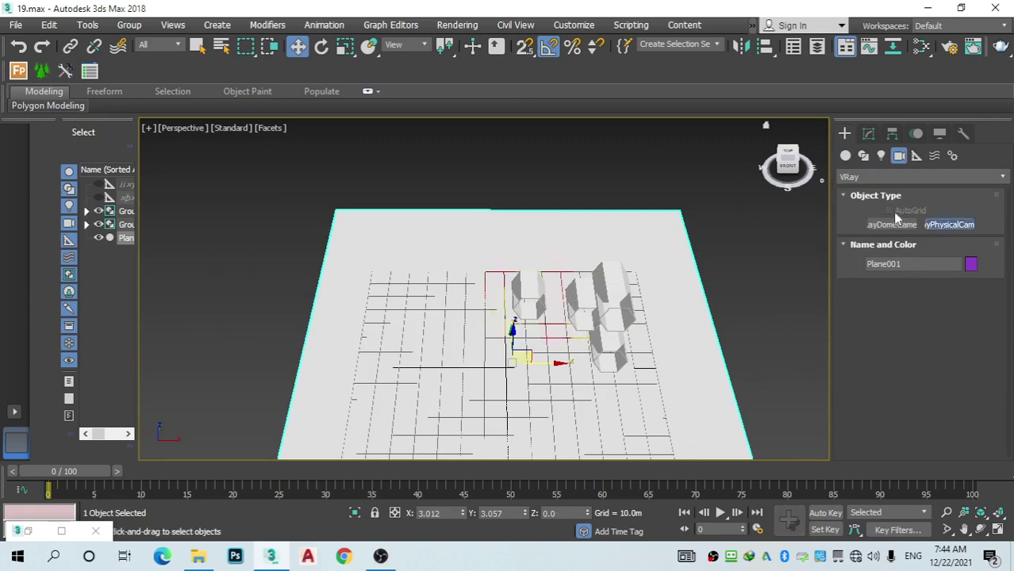
middle_click_drag(508, 334, 555, 333, "alt")
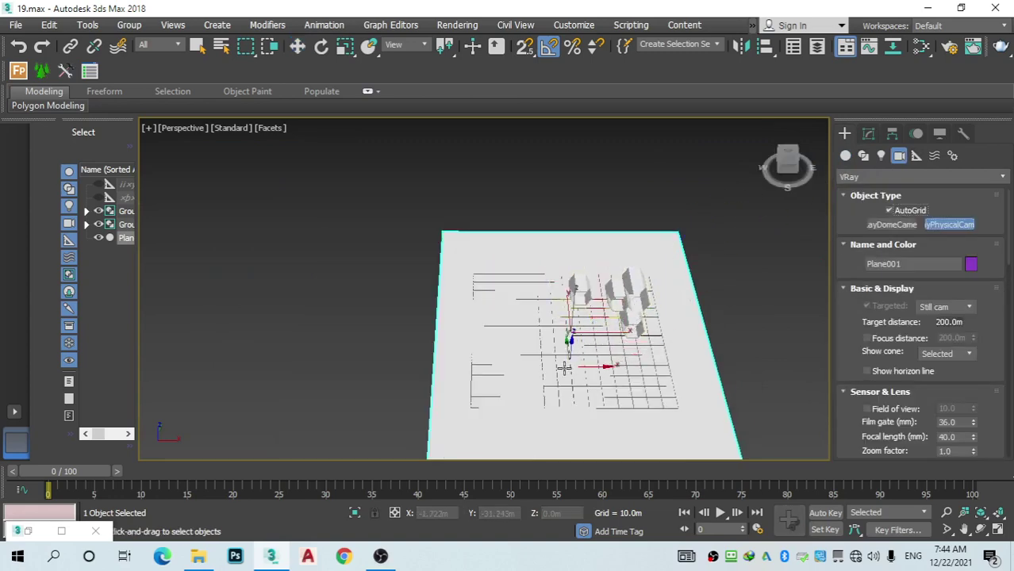
left_click_drag(531, 365, 657, 184)
right_click(529, 219)
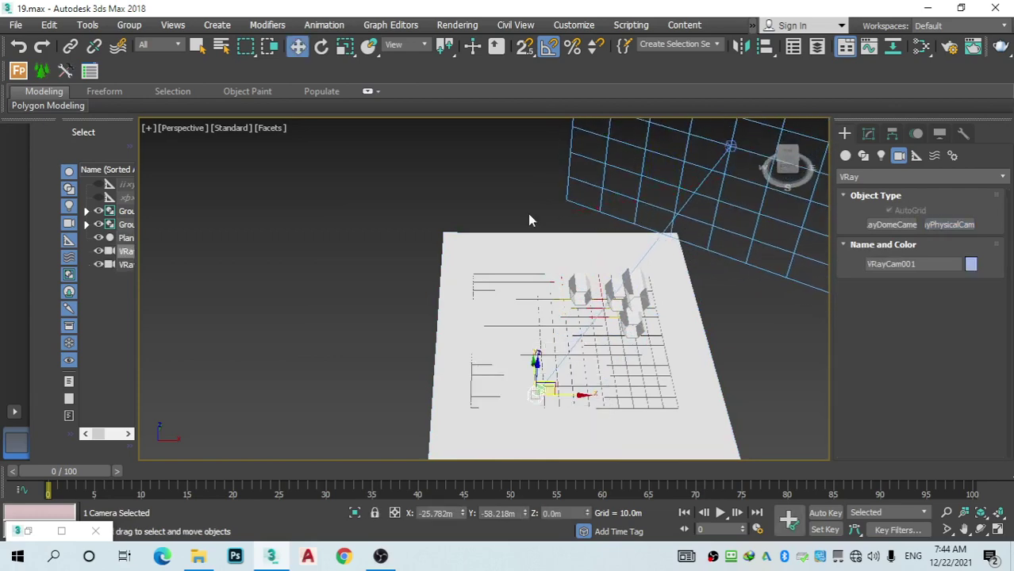
Step: Look through VRayCam001 with safe frames shown and move the camera to about Z 12.3 m so the hexagon shelf fits the frame
left_click(182, 129)
mouse_move(211, 141)
left_click(446, 141)
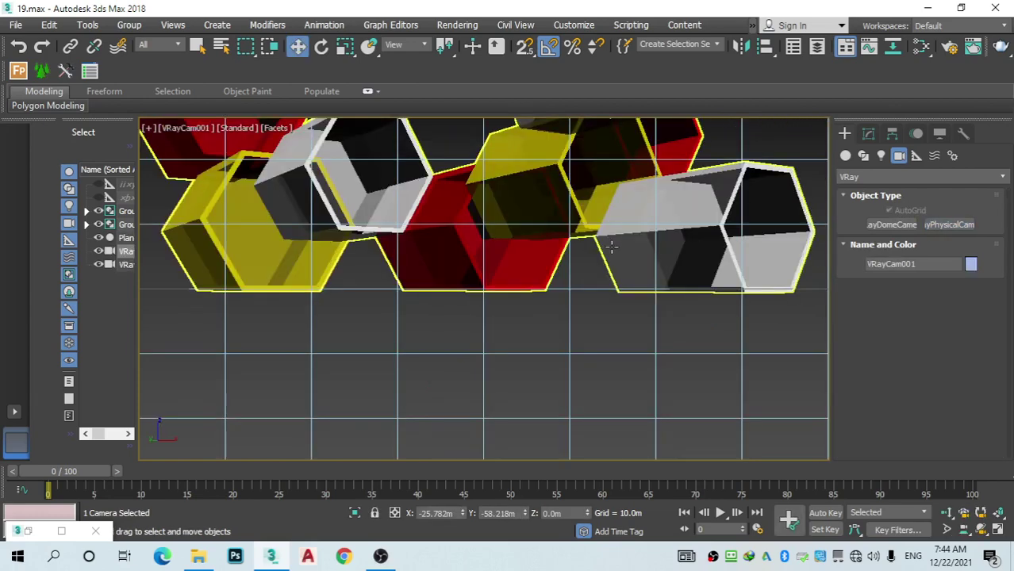
middle_click_drag(611, 247, 603, 288, "alt")
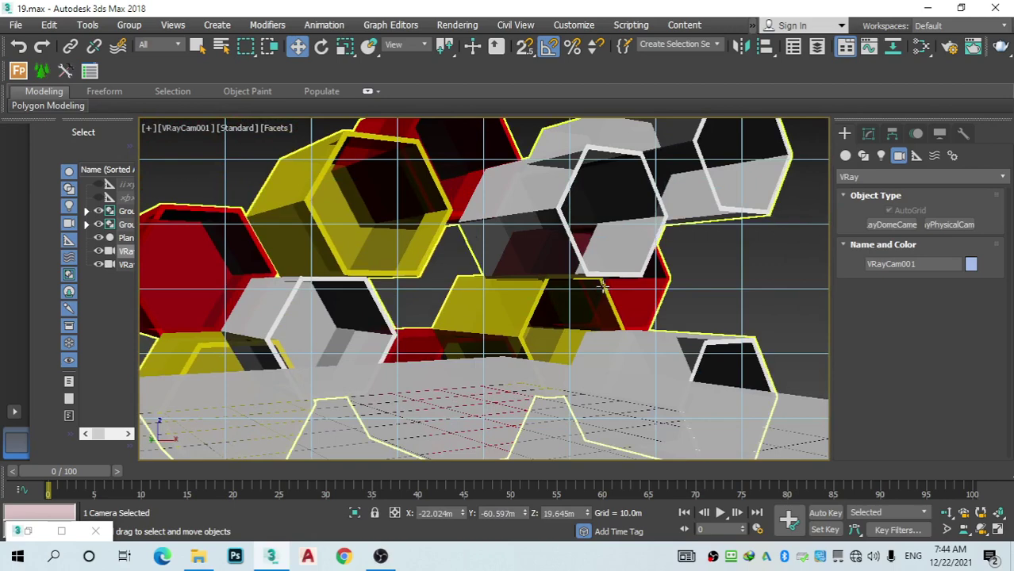
key("shift+f")
scroll(604, 286, "up", 6)
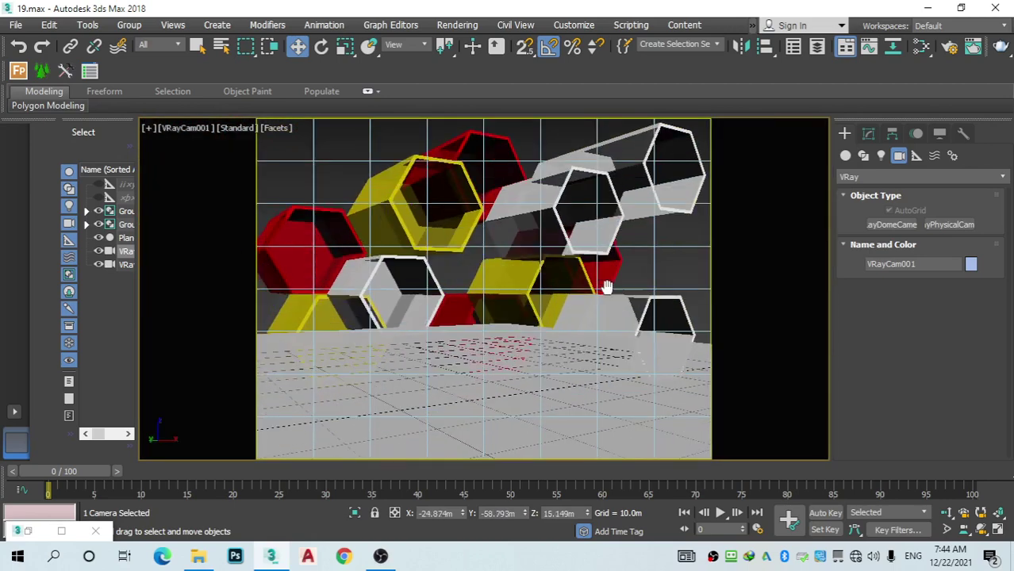
middle_click_drag(607, 280, 605, 283)
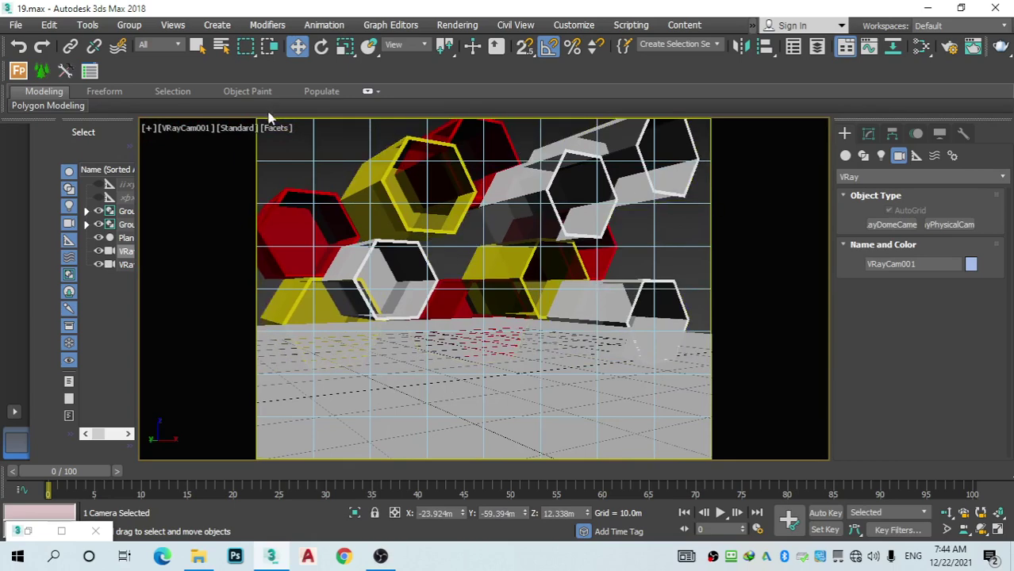
Step: Orbit and pan VRayCam001 to about X -26 m, Y -59.5 m, Z 9.8 m, centring the hexagons in the safe frame
left_click(868, 135)
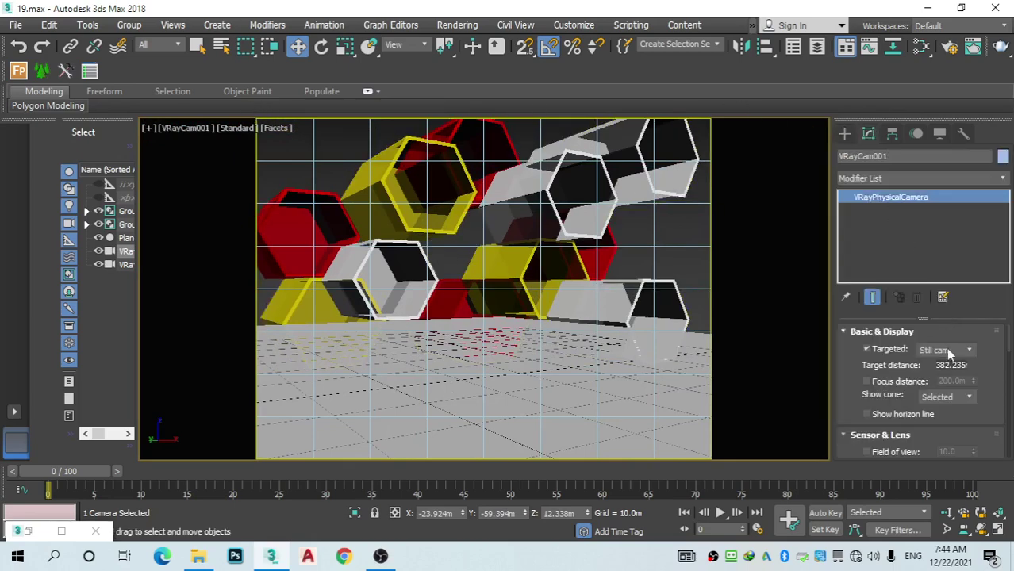
left_click(980, 529)
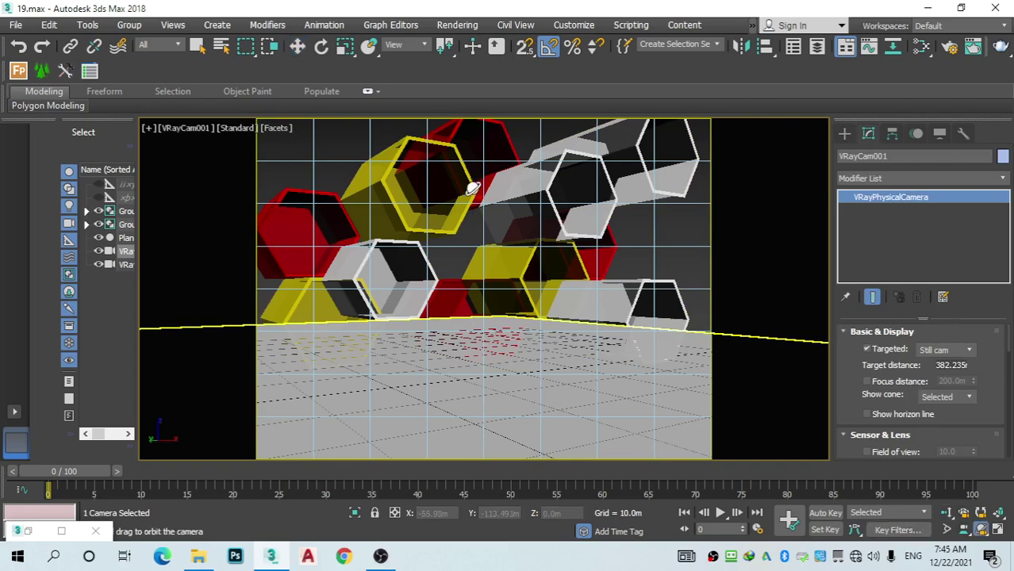
left_click_drag(493, 165, 491, 210)
right_click(492, 210)
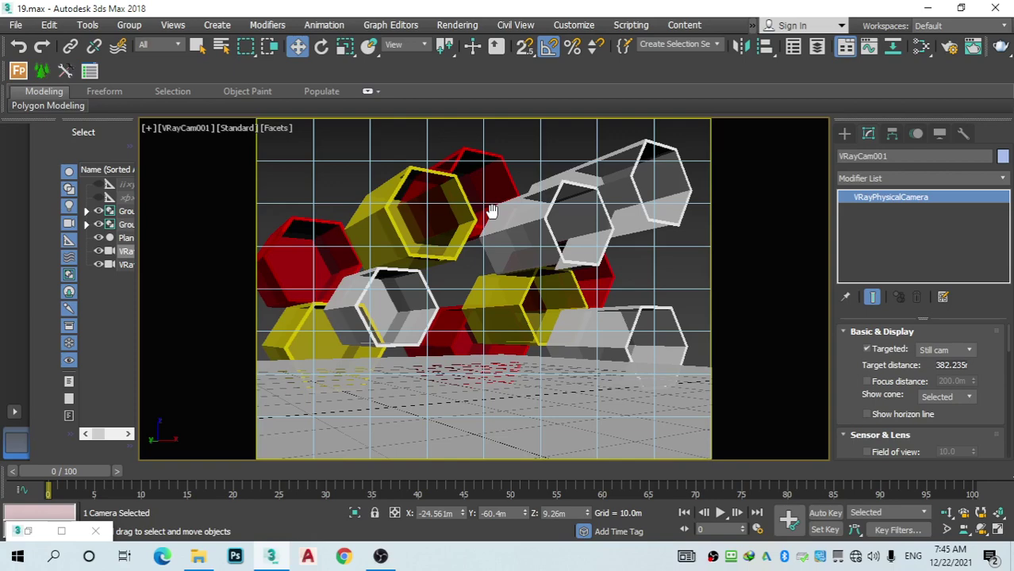
middle_click_drag(492, 210, 493, 211)
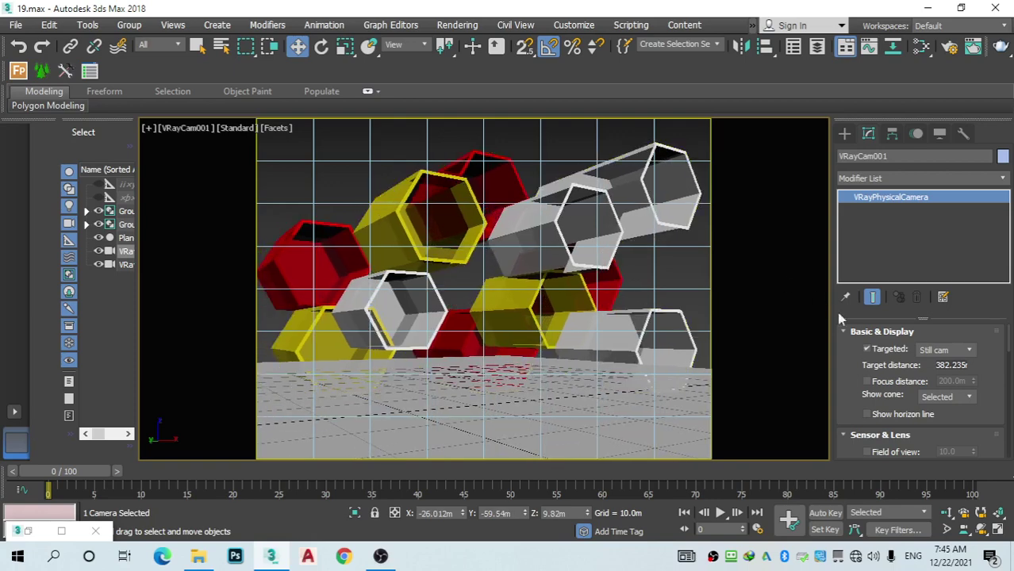
Step: Set the V-Ray camera's F-number to 6.5 and its shutter speed to 150
scroll(997, 380, "down", 4)
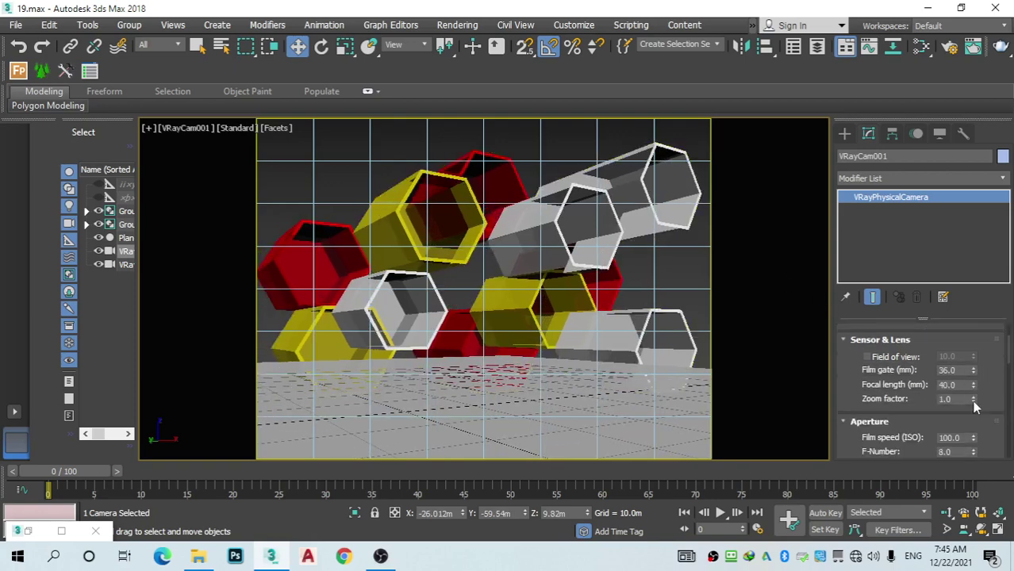
scroll(968, 429, "down", 1)
double_click(947, 429)
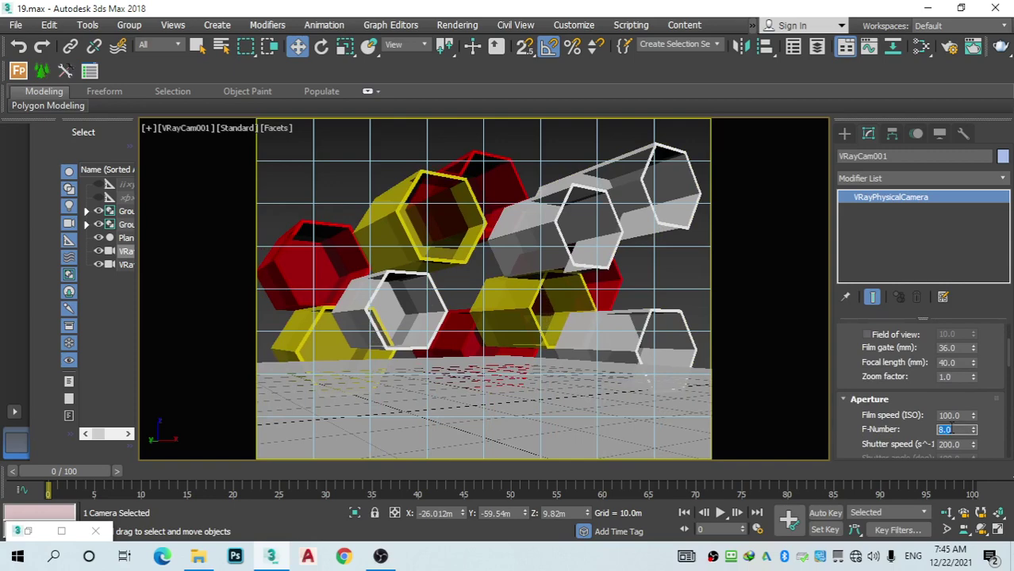
type("6.5")
key("Return")
double_click(960, 445)
type("150")
key("Return")
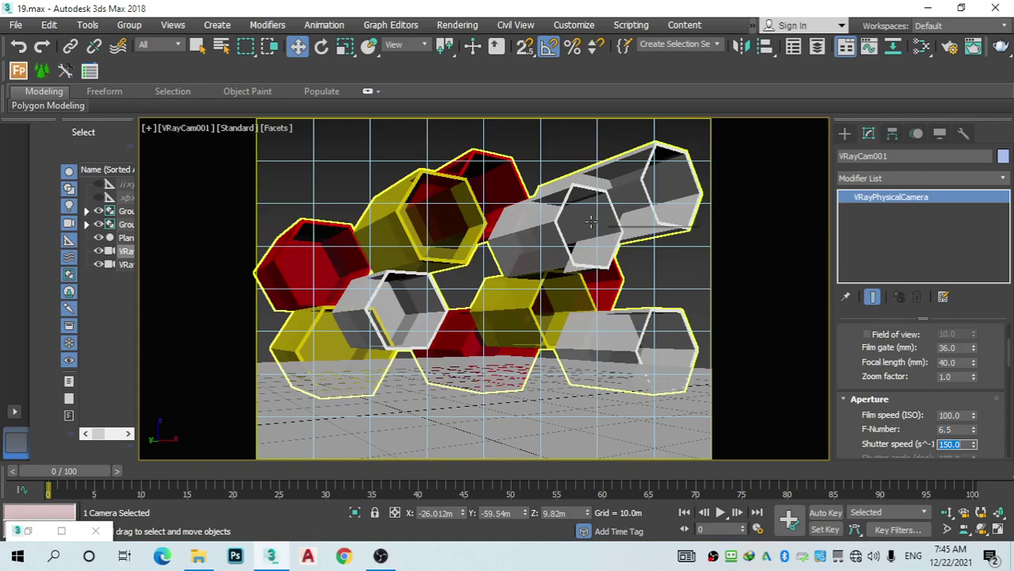
Step: In a perspective view from above, place a V-Ray Sun beside the floor aimed at the shelf and add the VRaySky environment map
left_click(187, 128)
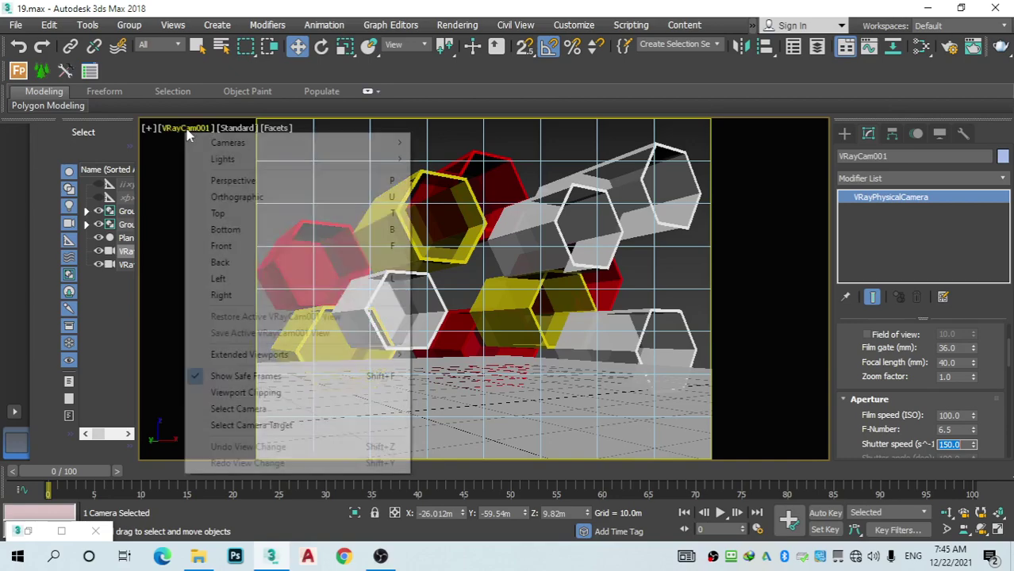
left_click(232, 180)
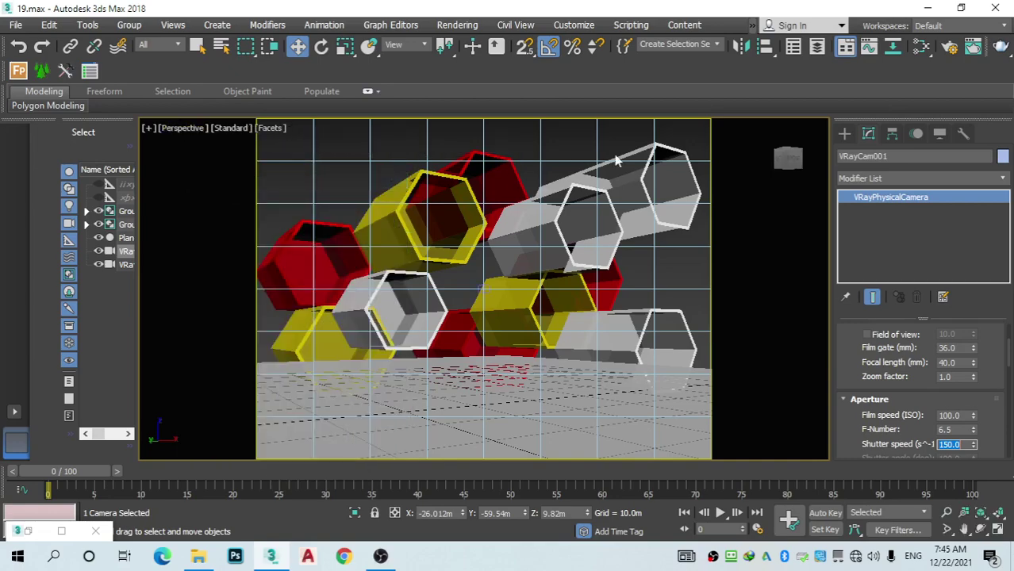
left_click(791, 158)
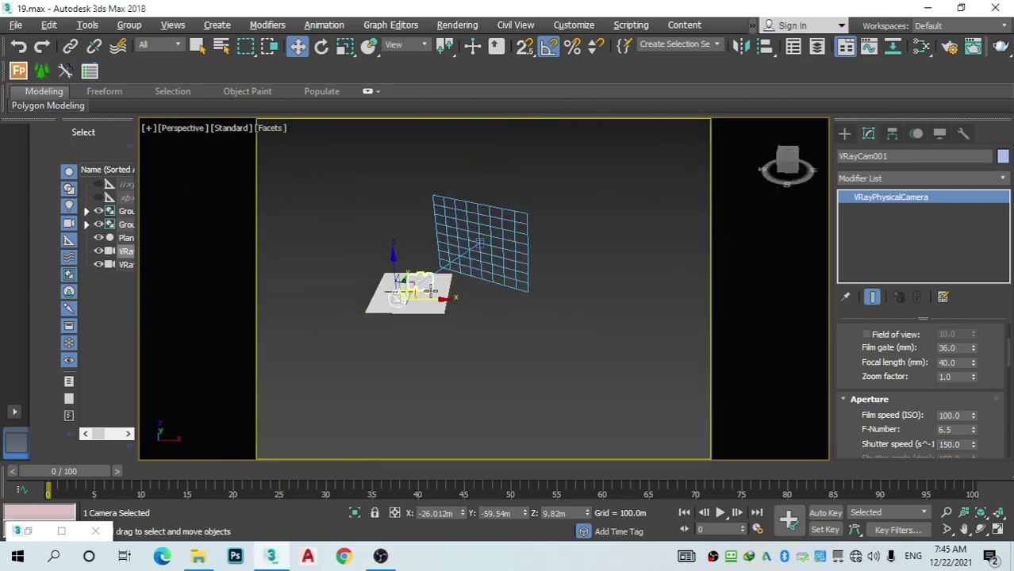
middle_click_drag(429, 291, 480, 335, "alt")
scroll(480, 335, "up", 5)
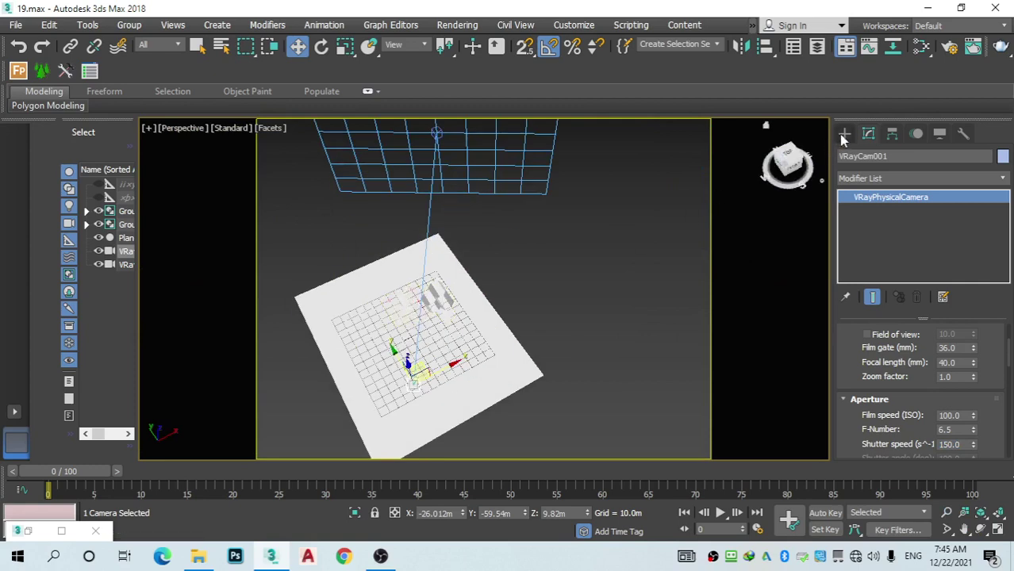
left_click(843, 137)
left_click(879, 156)
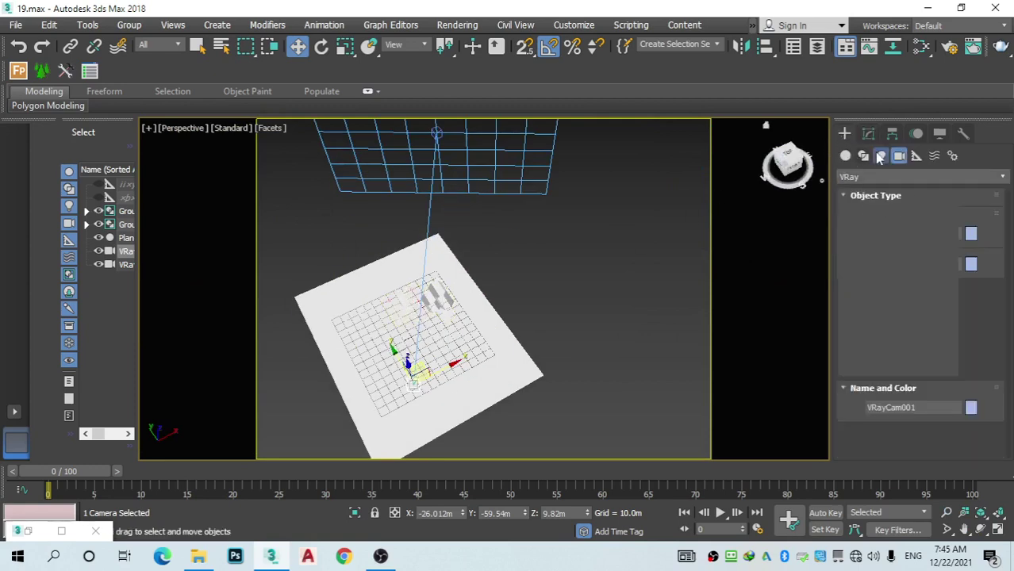
left_click(882, 178)
left_click(861, 212)
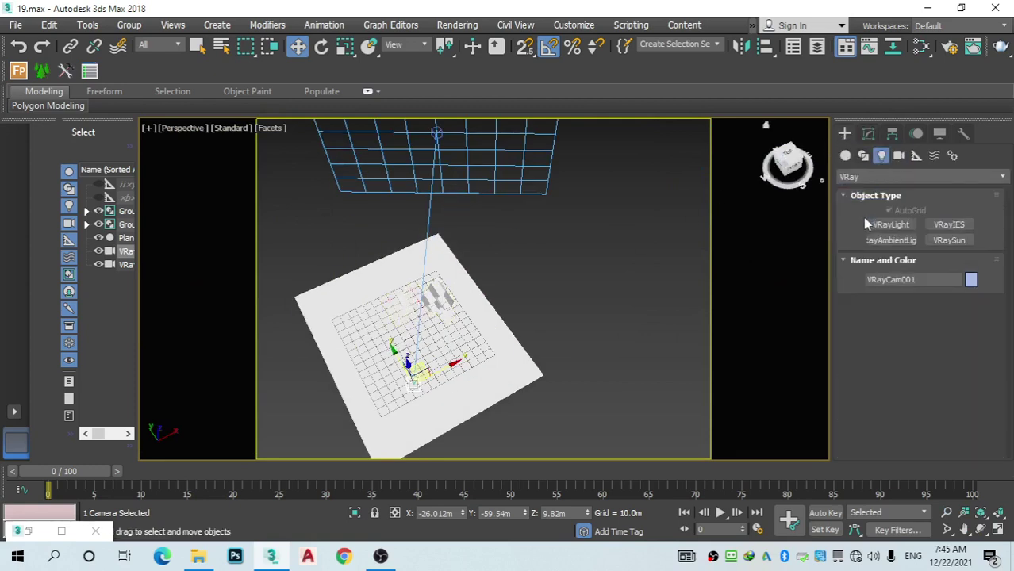
left_click(949, 241)
left_click_drag(639, 306, 432, 295)
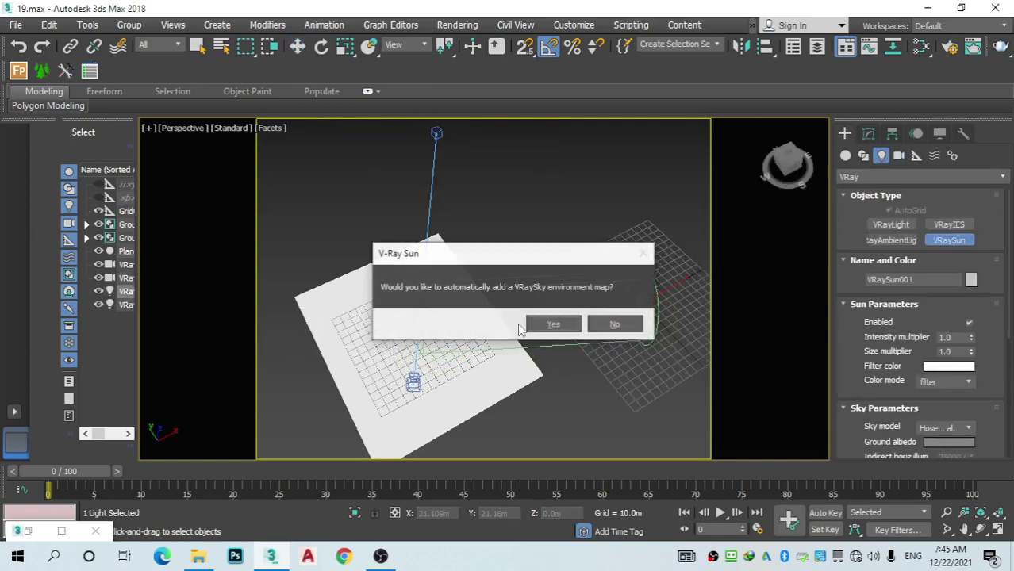
left_click(553, 324)
Step: Raise the V-Ray Sun to about Z 259 m and return to the VRayCam001 view
key("w")
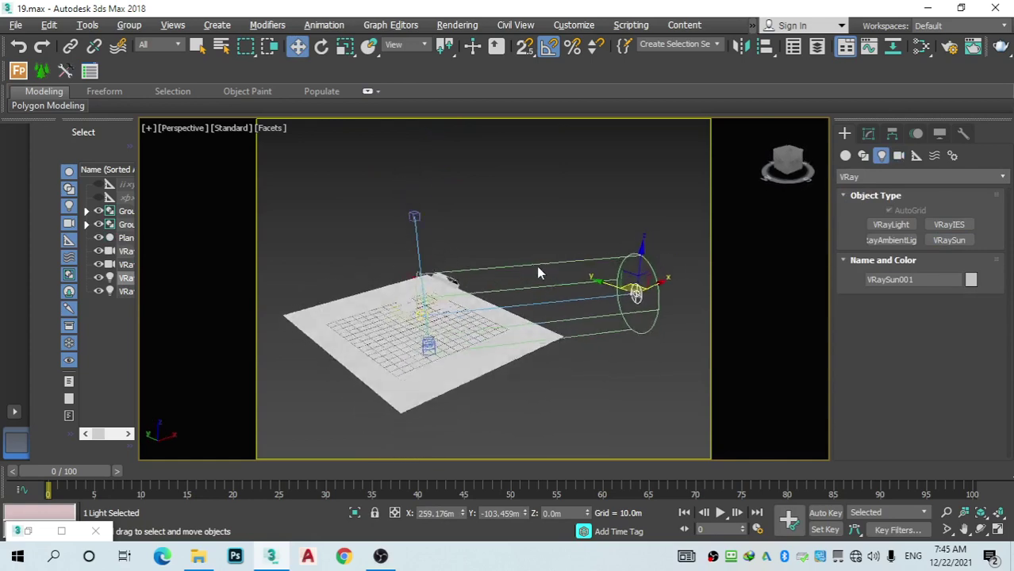
left_click_drag(645, 269, 521, 84)
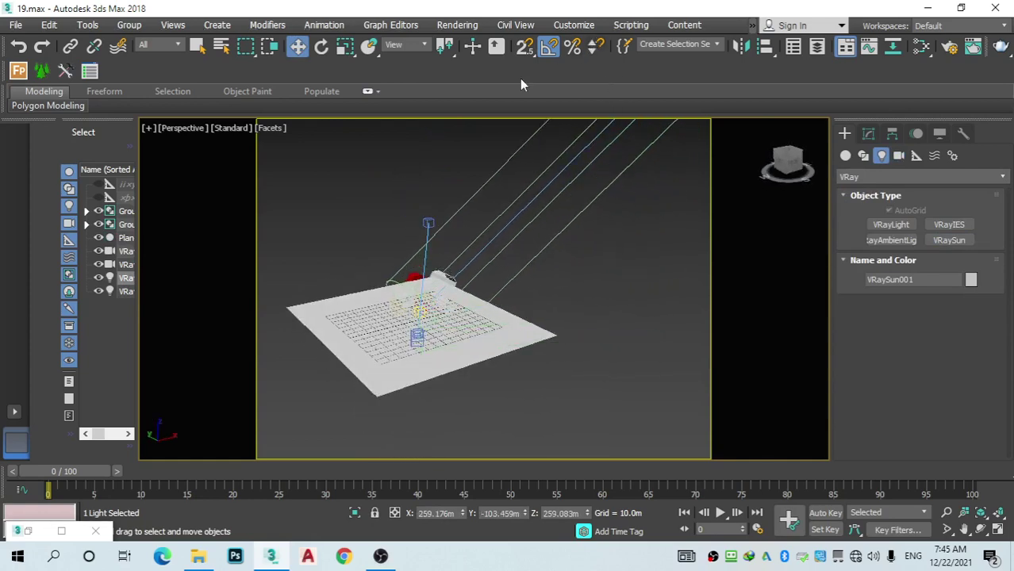
left_click(189, 128)
mouse_move(255, 142)
left_click(459, 143)
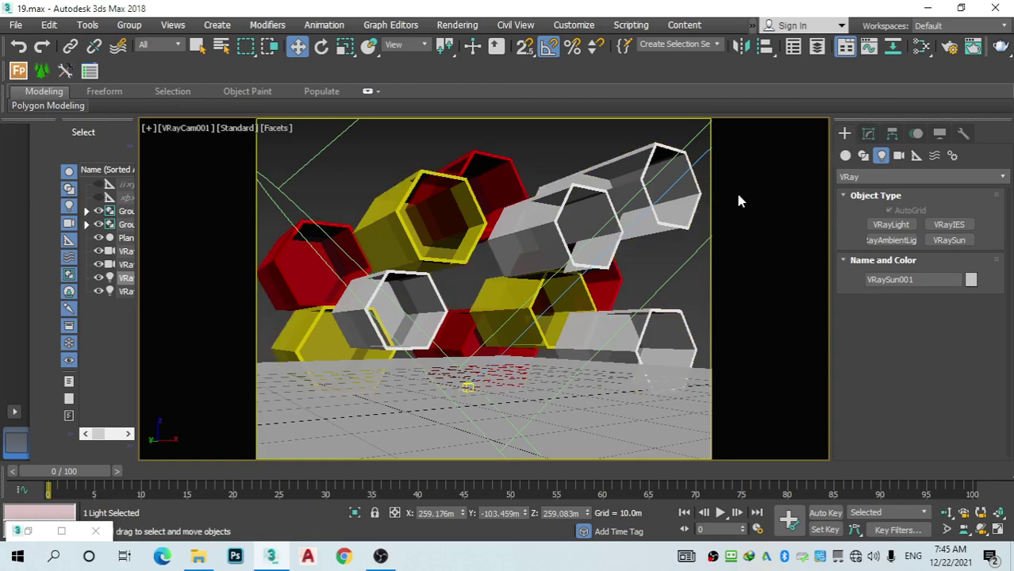
Step: Set the V-Ray Sun's intensity multiplier to 0.3 and deselect it
left_click(868, 134)
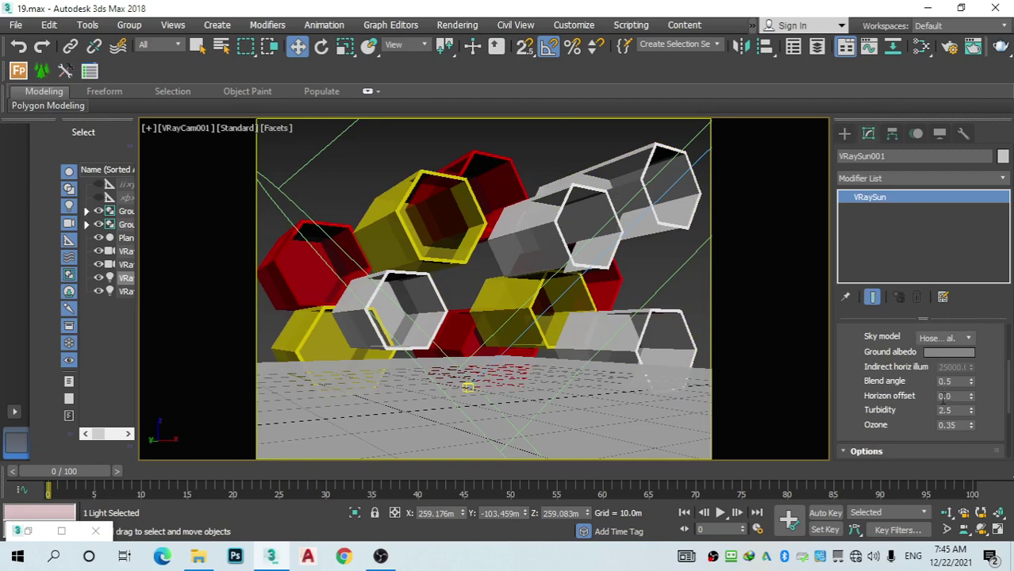
scroll(917, 403, "up", 5)
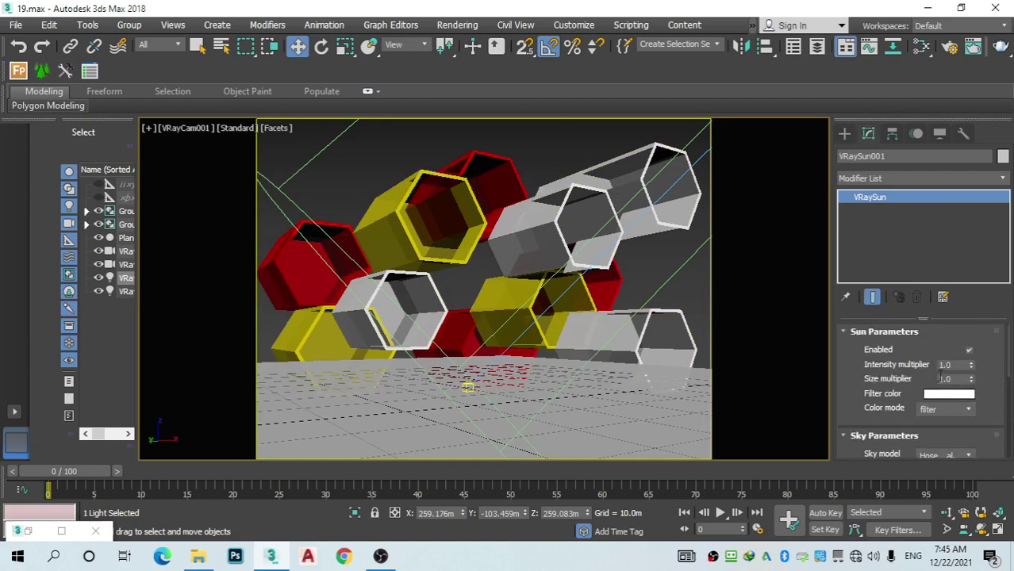
left_click(953, 365)
type("0.3")
key("Return")
left_click(684, 306)
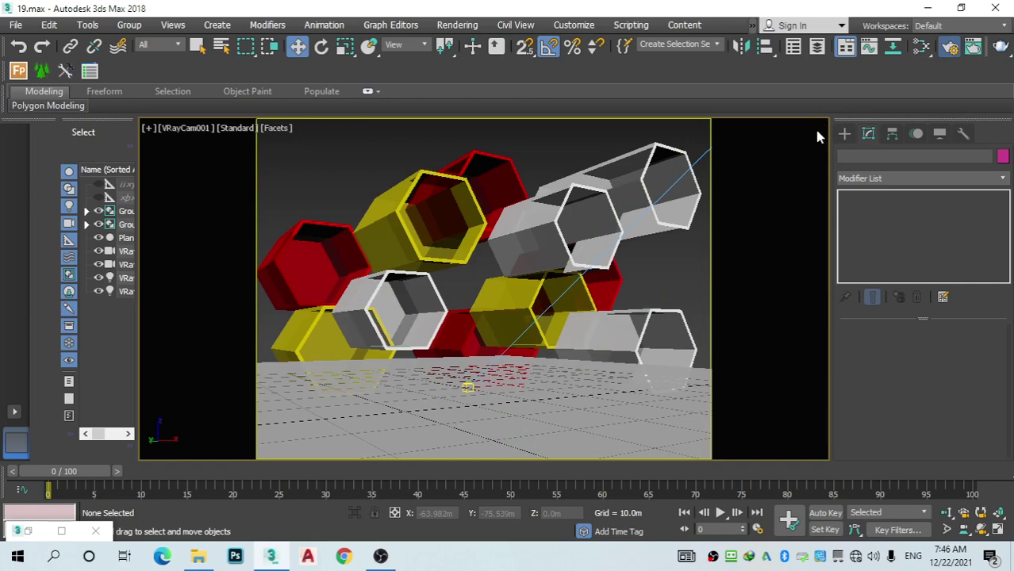
Step: Set the render output size to 800x600 and switch the image sampler to Bucket with max subdivs 4
key("F10")
left_click(594, 389)
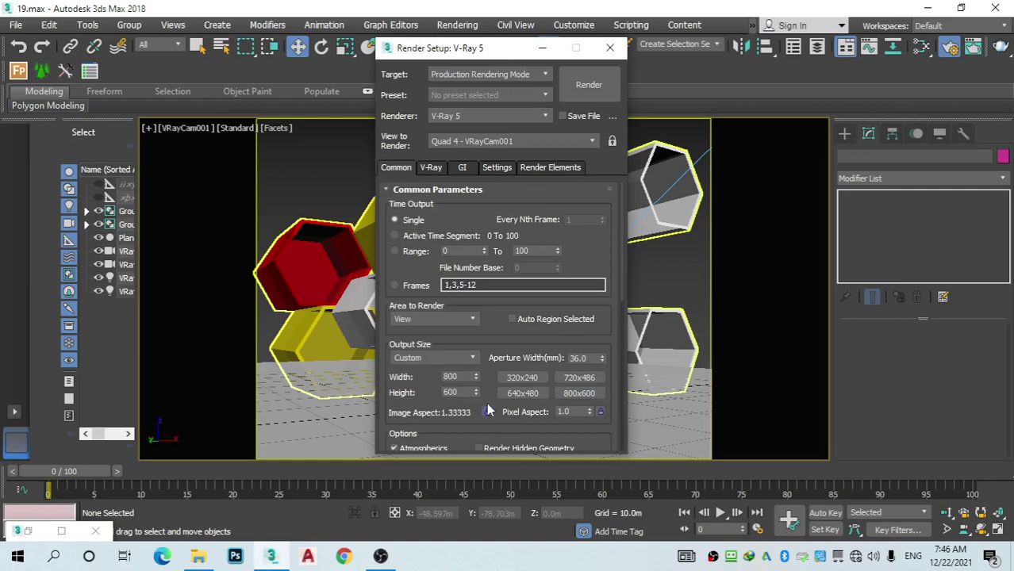
left_click(429, 170)
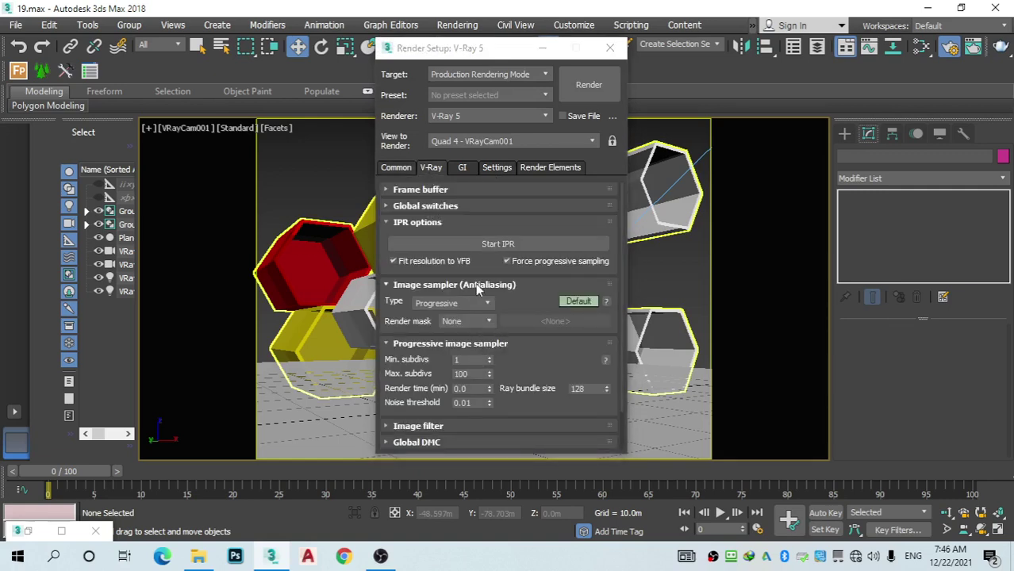
left_click(433, 305)
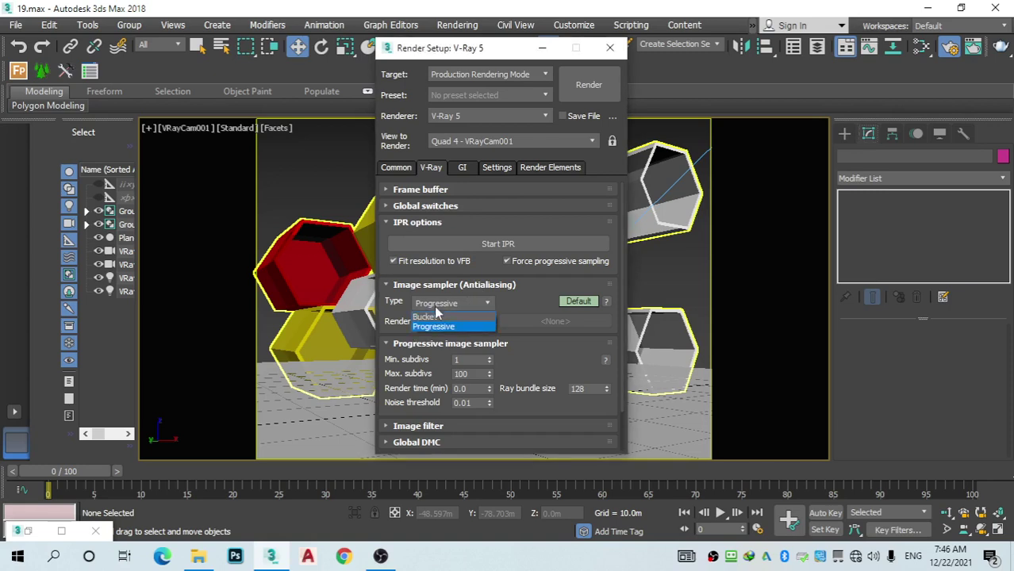
left_click(427, 315)
double_click(471, 373)
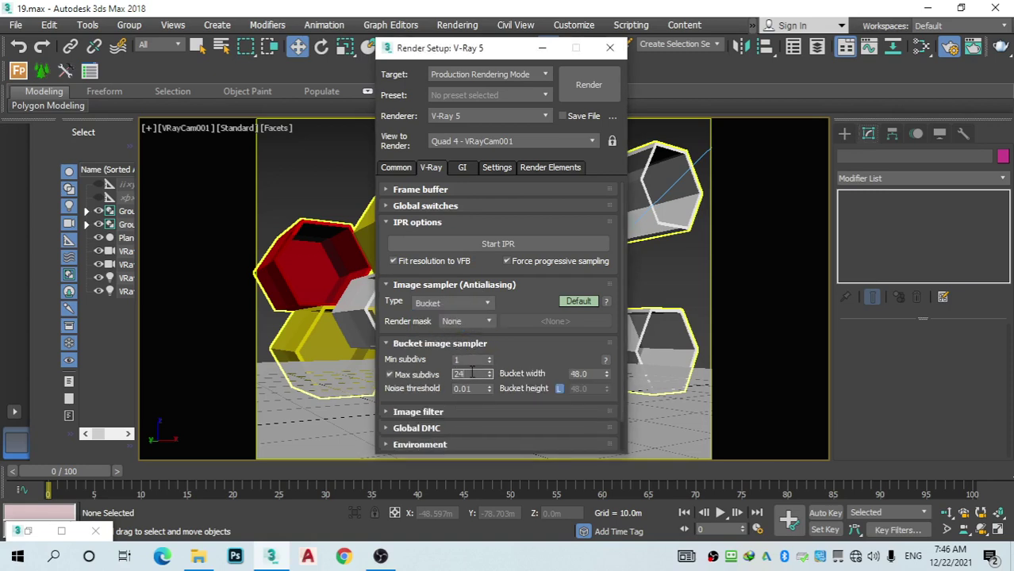
type("4")
Step: Set the primary GI engine to Irradiance map with the Low preset and review the Light cache settings
left_click(454, 169)
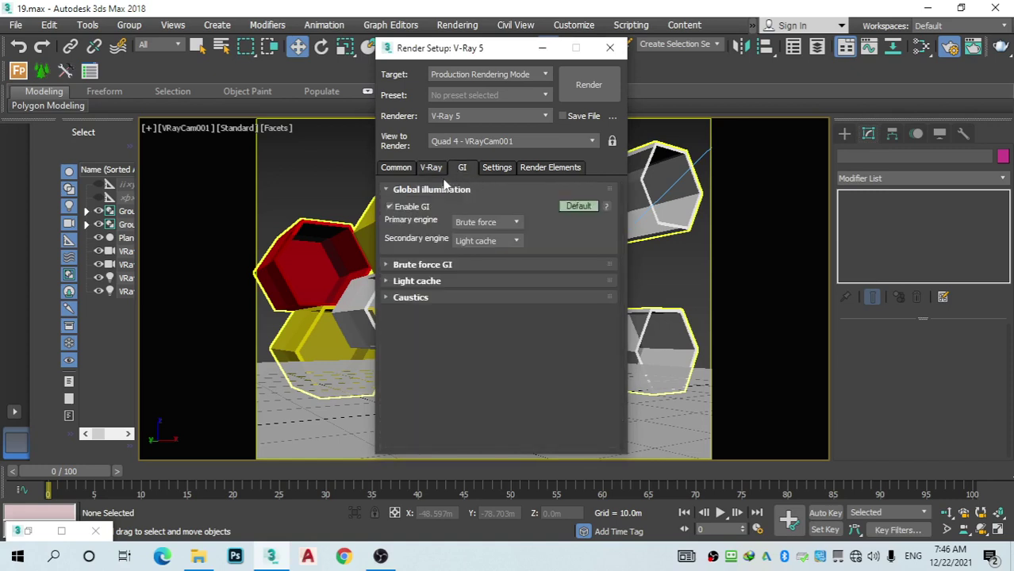
left_click(476, 222)
left_click(485, 233)
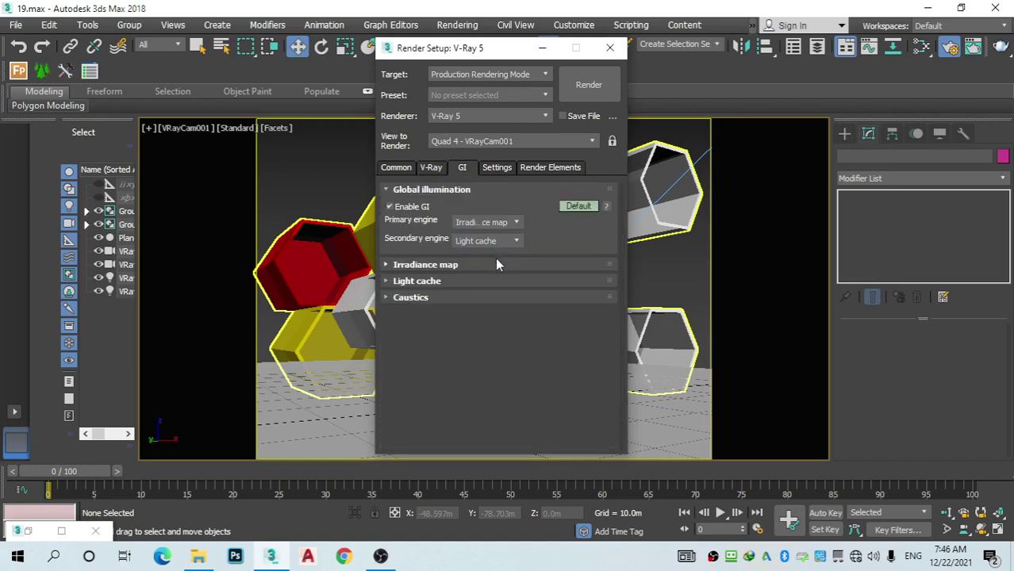
left_click(494, 281)
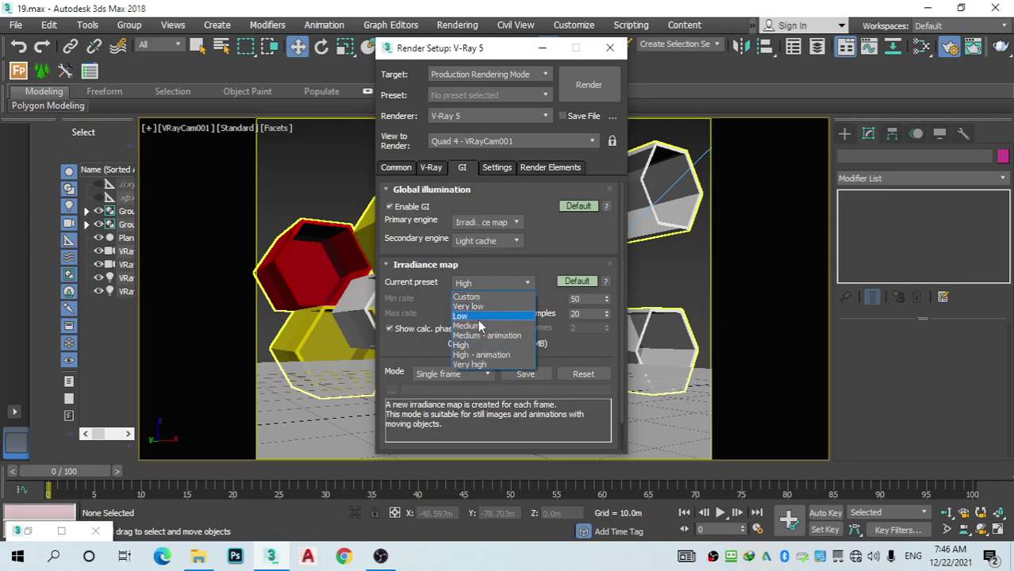
left_click(477, 316)
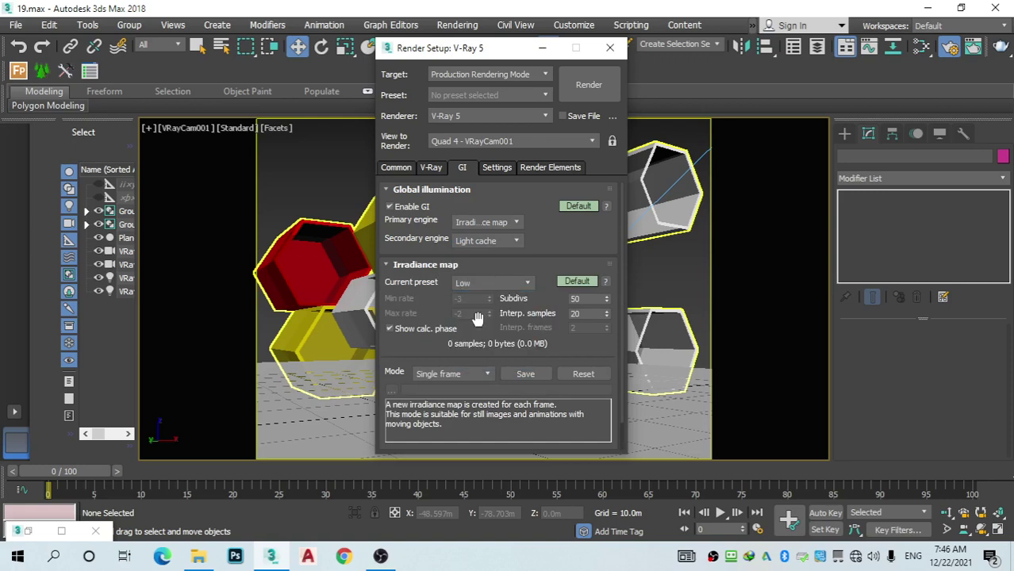
scroll(460, 381, "down", 5)
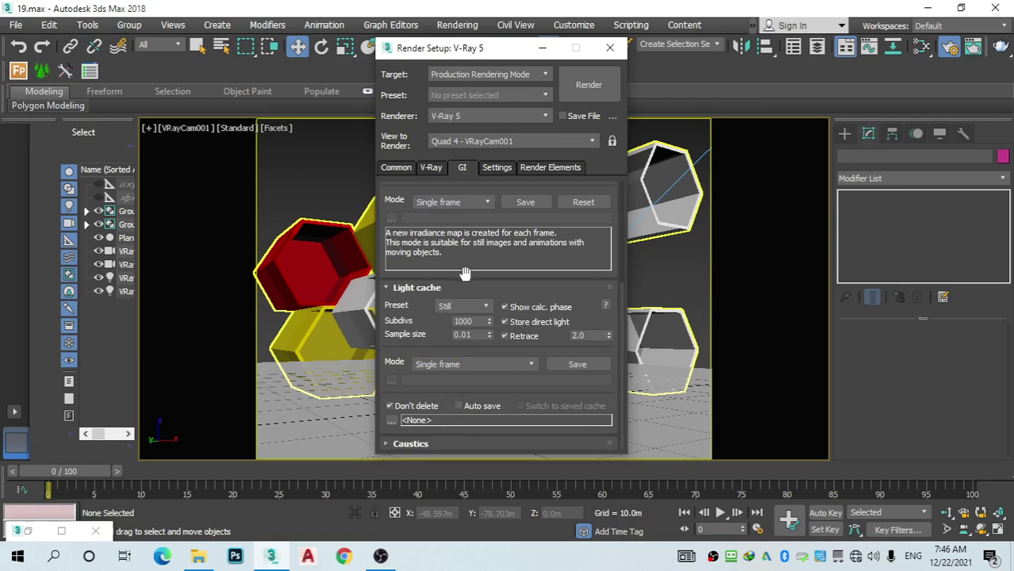
left_click(495, 167)
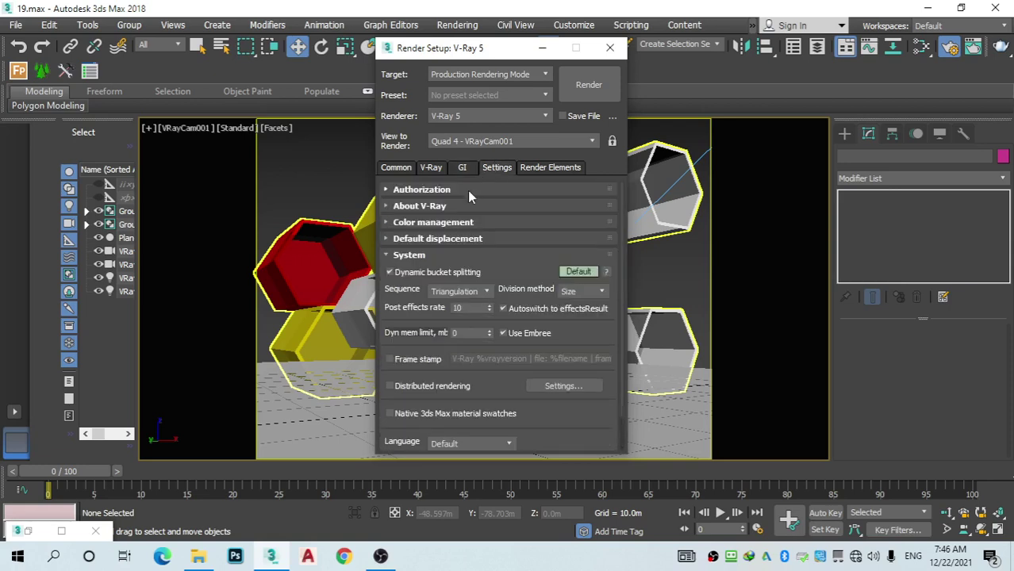
left_click(461, 168)
scroll(388, 295, "up", 2)
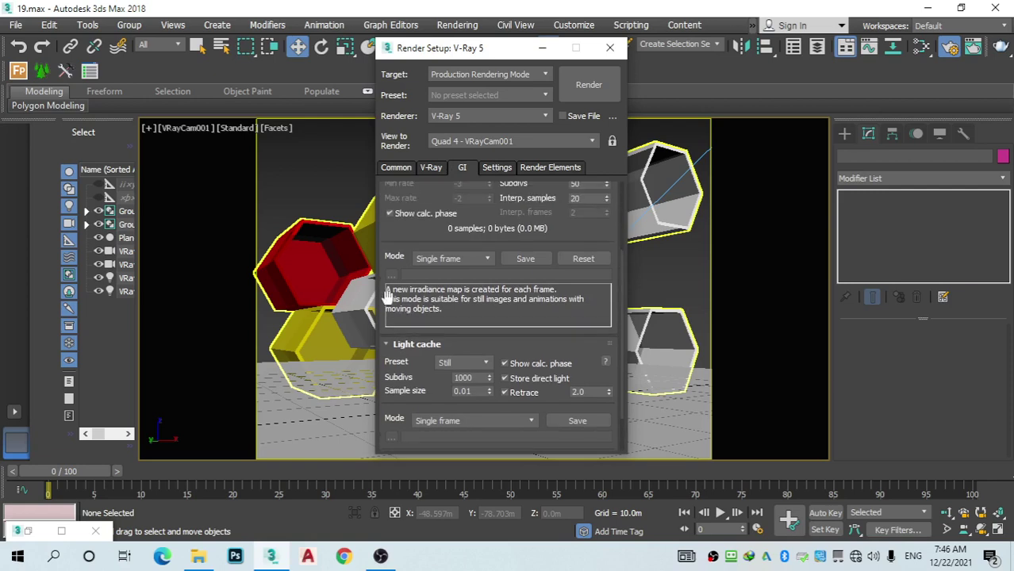
Step: Review the V-Ray global switches, bucket image sampler and image filter settings in the render setup
scroll(396, 232, "up", 4)
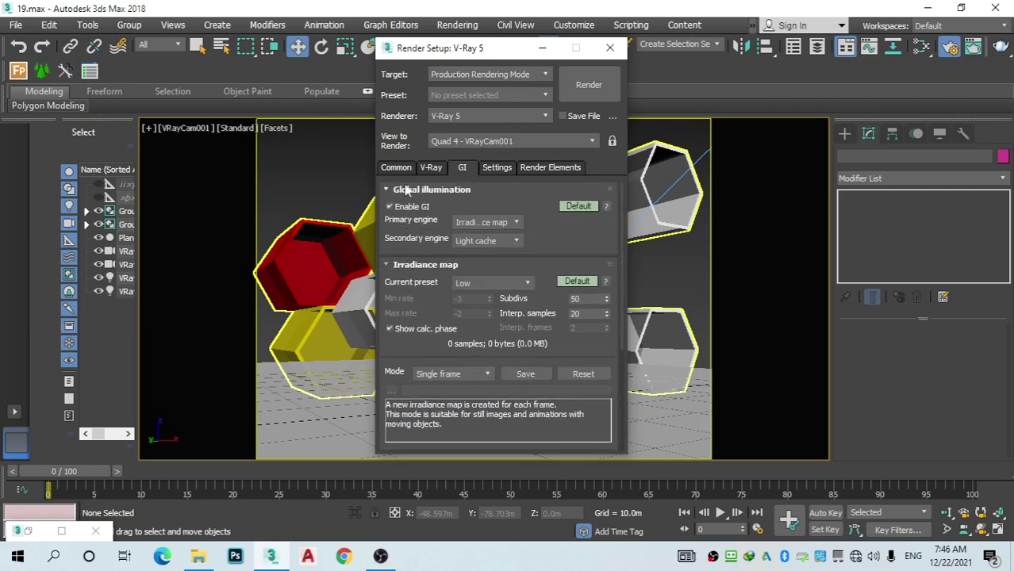
left_click(404, 171)
left_click(429, 167)
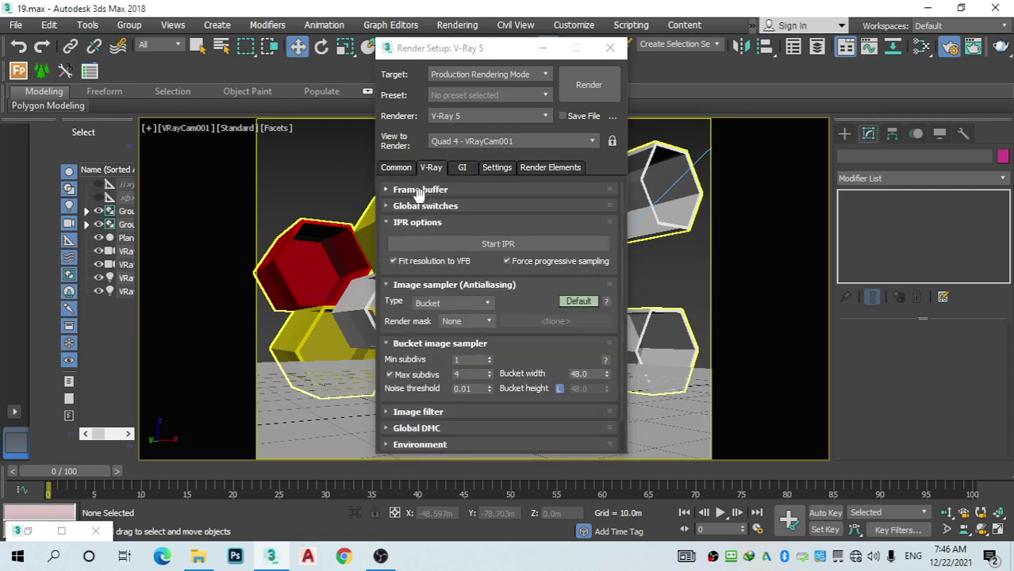
left_click(507, 208)
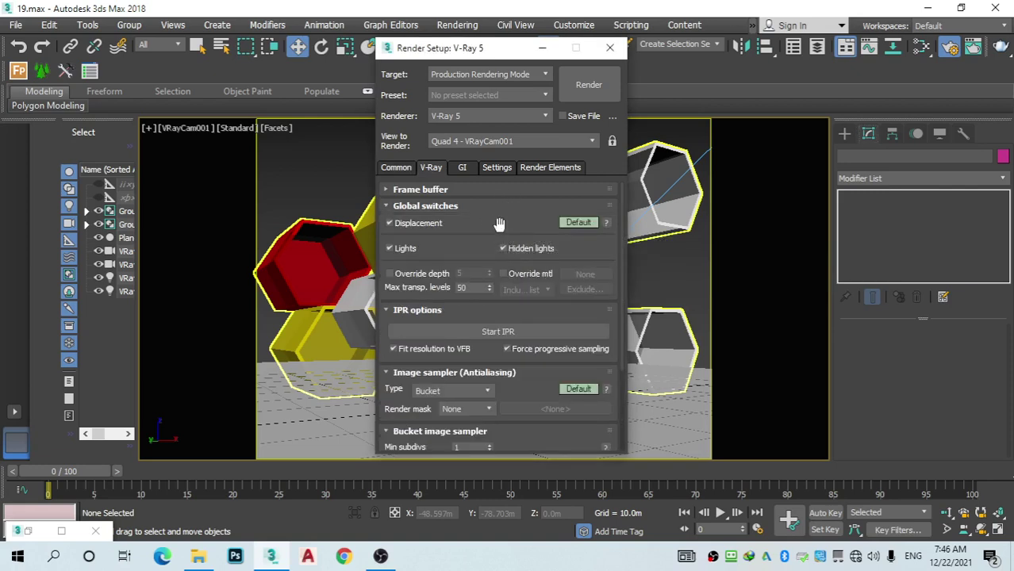
scroll(500, 238, "down", 2)
scroll(530, 349, "down", 3)
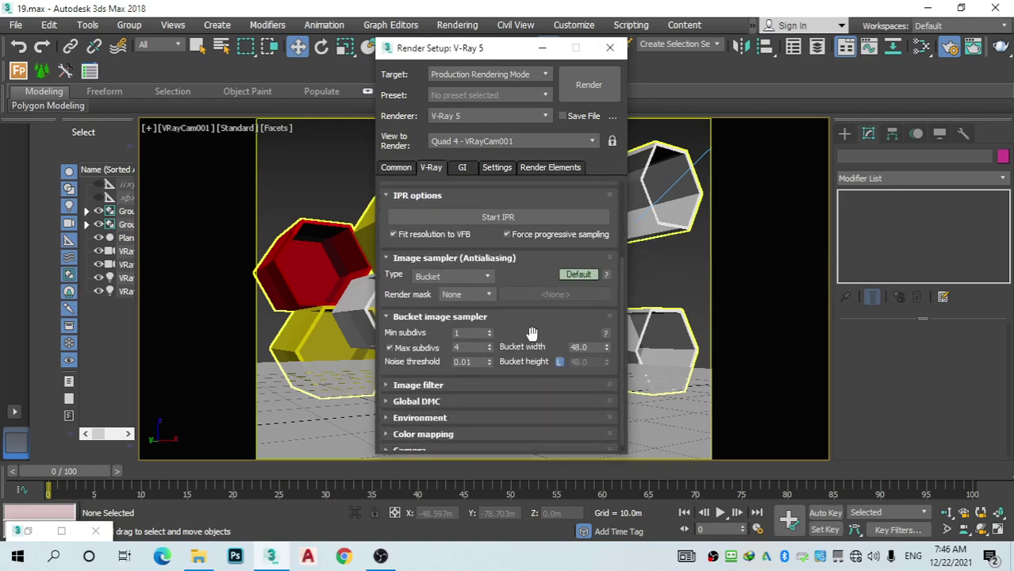
left_click(490, 376)
scroll(490, 376, "down", 1)
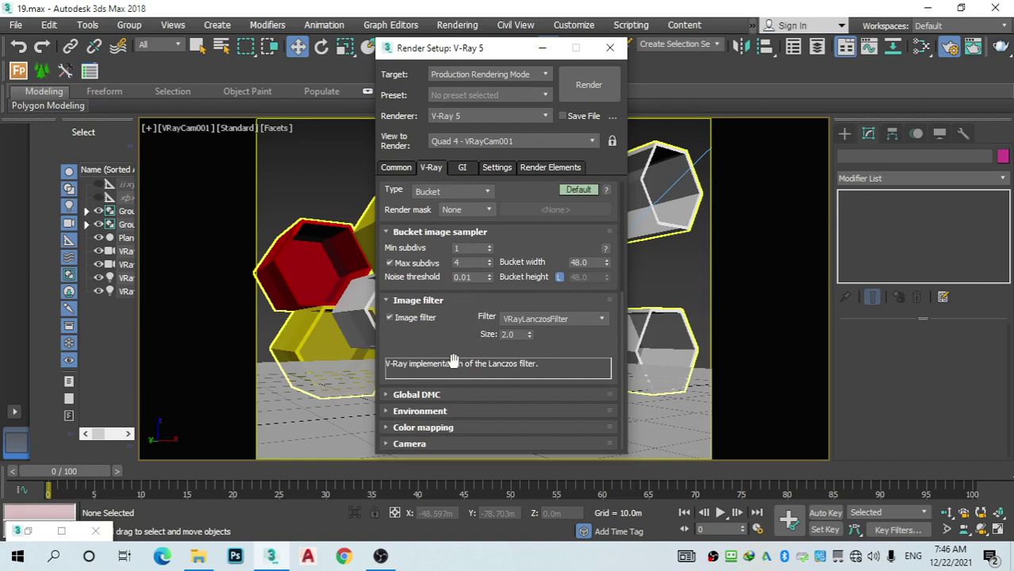
scroll(453, 361, "up", 1)
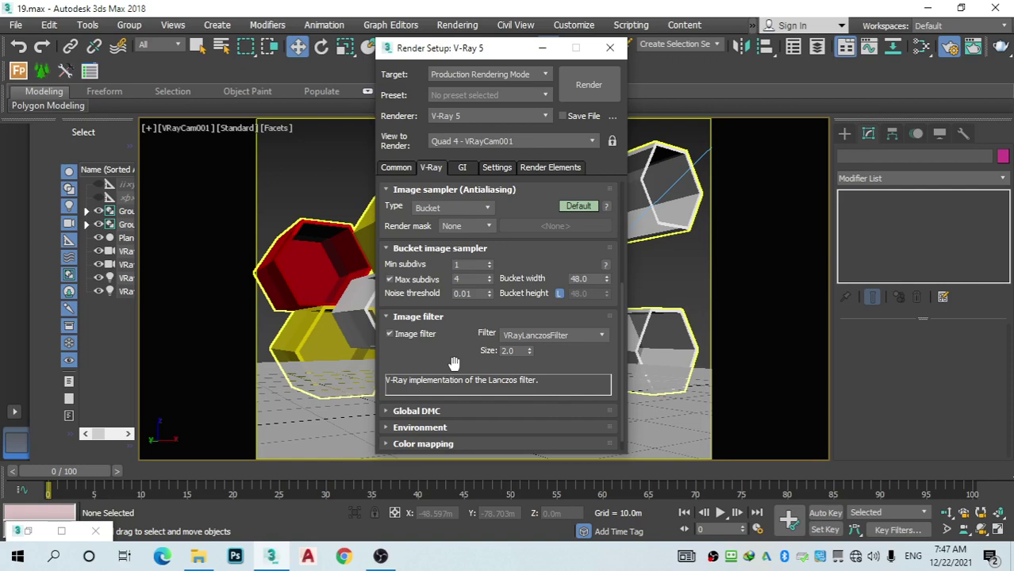
scroll(453, 362, "down", 1)
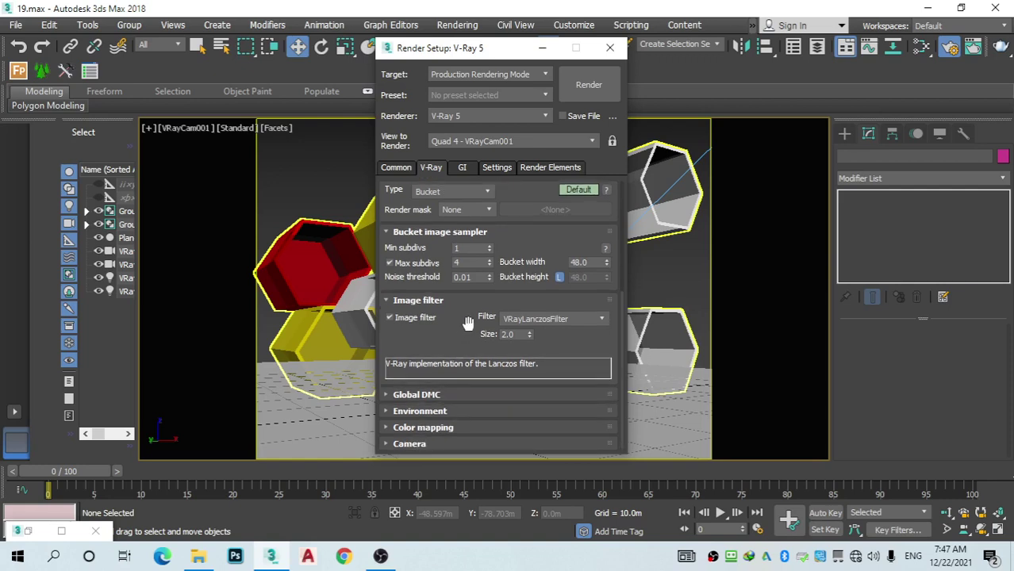
left_click_drag(469, 324, 465, 362)
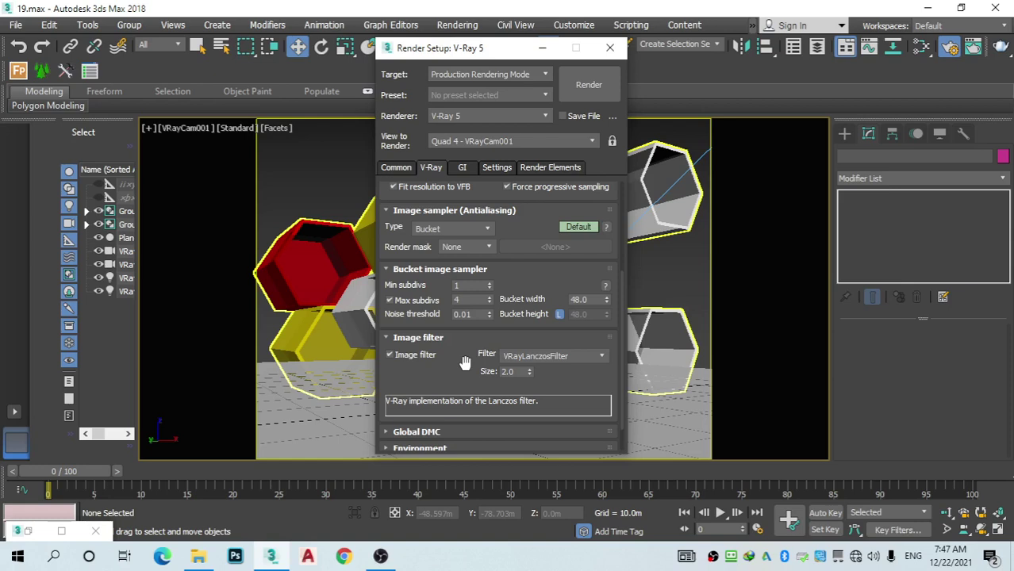
Step: Check the global illumination and V-Ray system settings once more and close the render setup
left_click(462, 169)
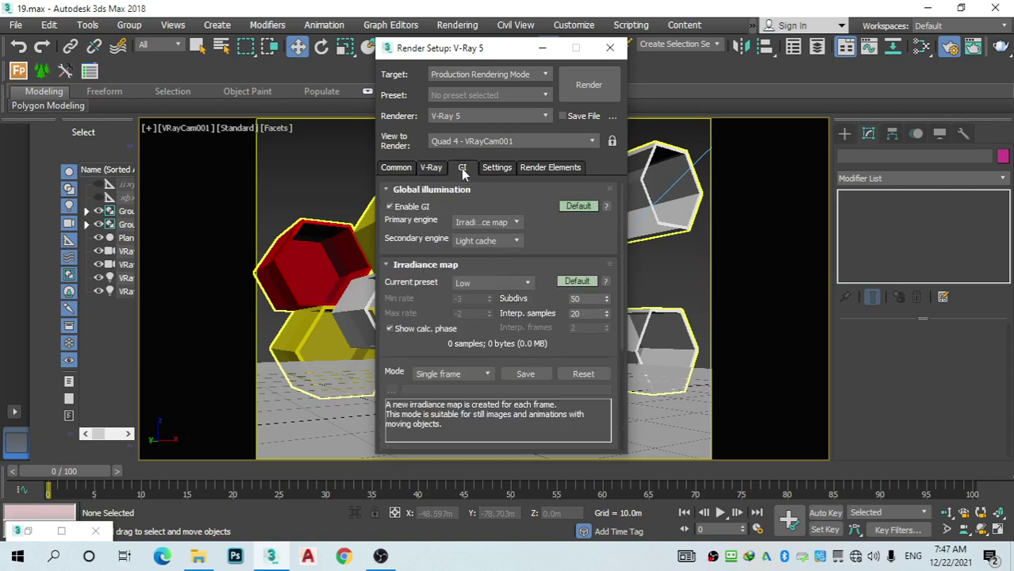
left_click(495, 169)
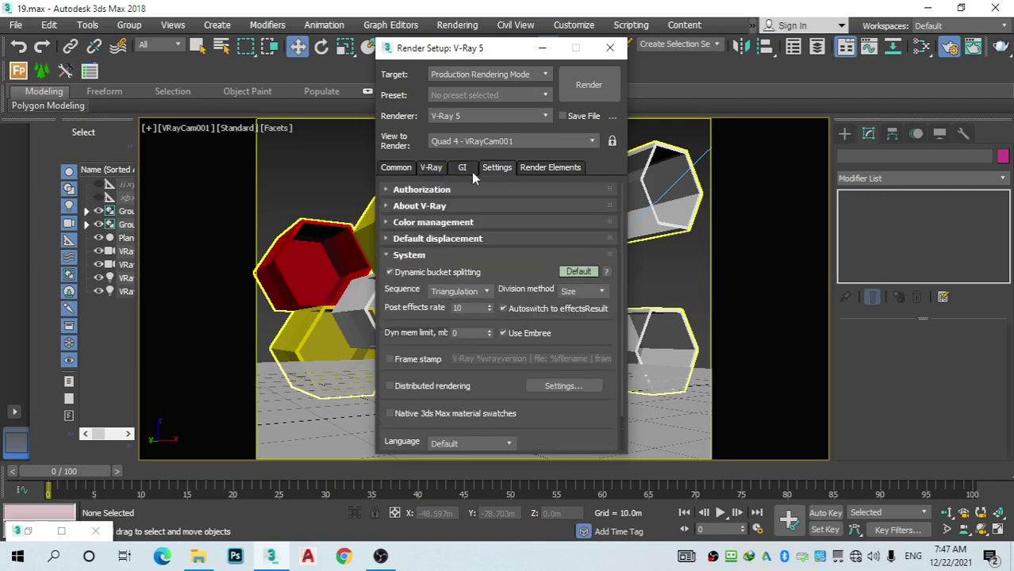
left_click(396, 168)
left_click(609, 47)
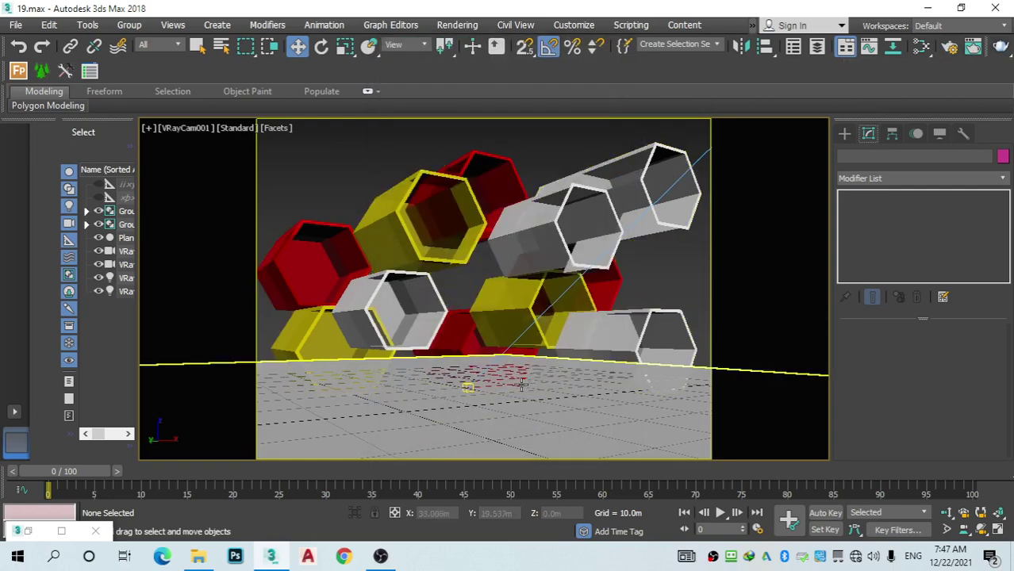
left_click(381, 558)
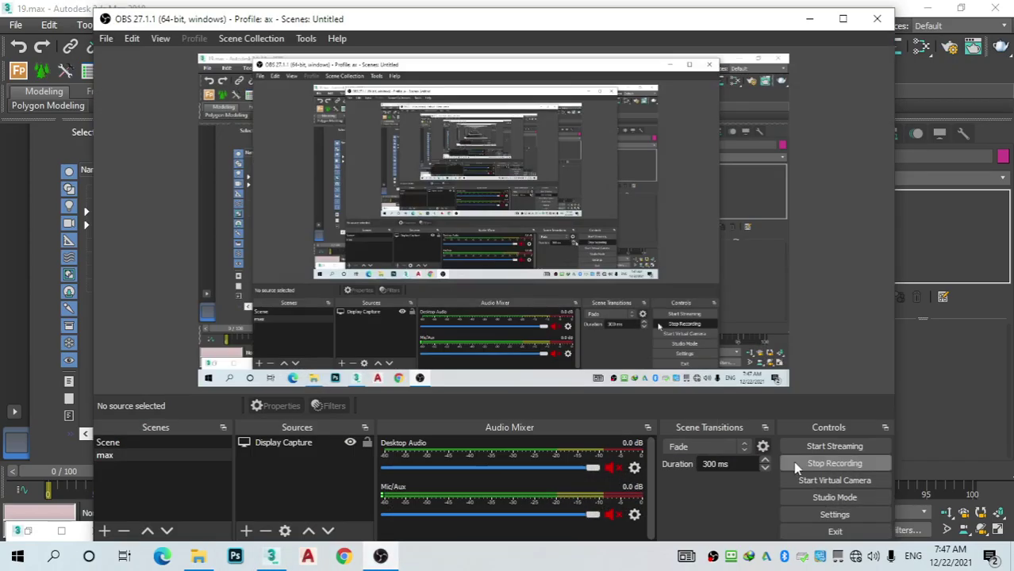